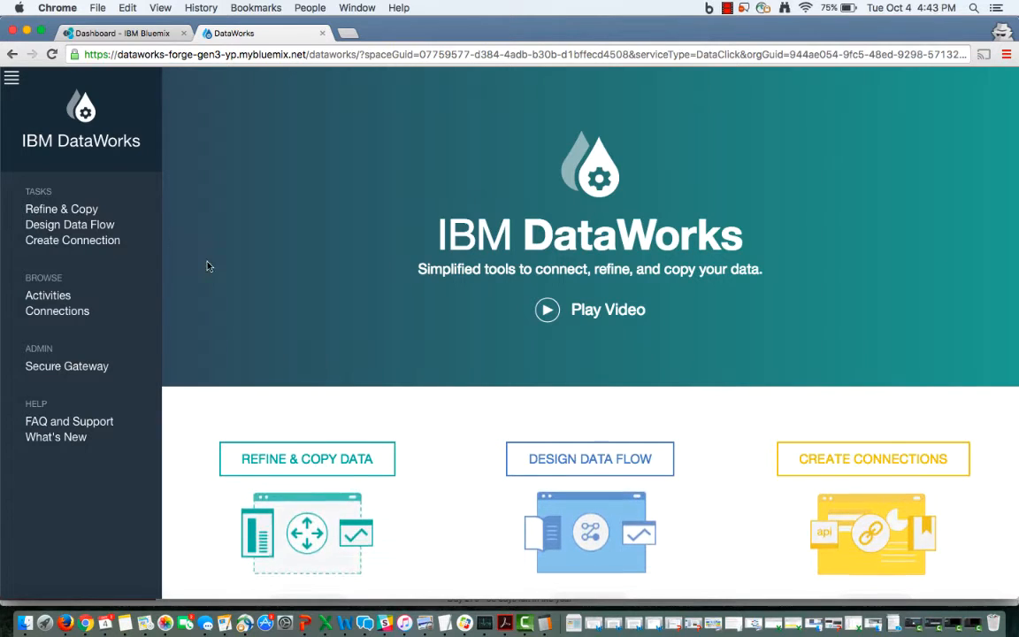
Start a new Bluemix Object Storage connection and display the service credentials of Demo DSX_DW_objectstore in the Bluemix dashboard
{"action": "left_click", "coordinate": [79, 240]}
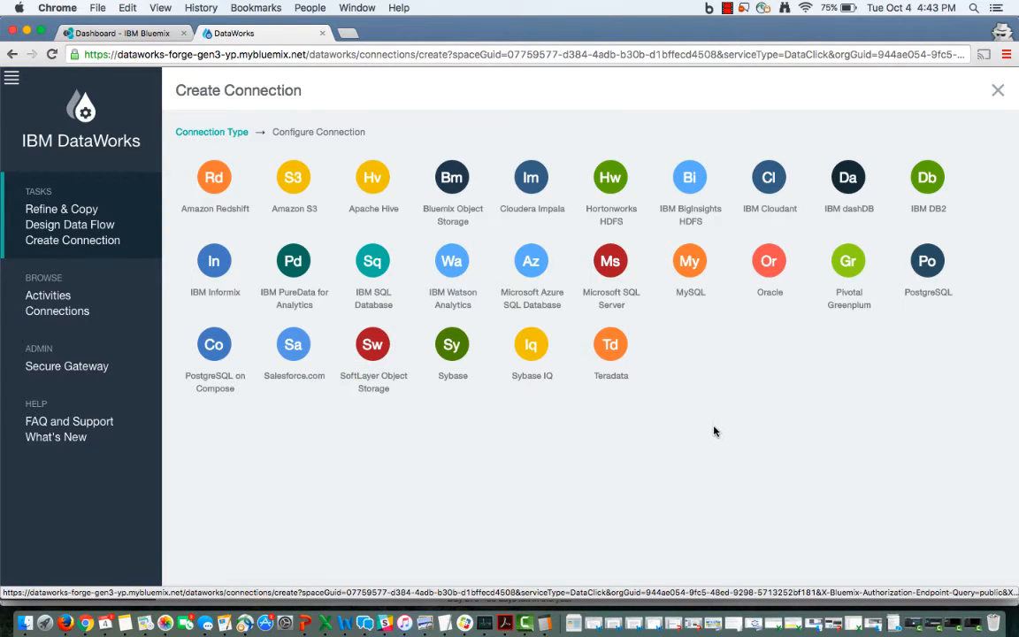
{"action": "left_click", "coordinate": [457, 181]}
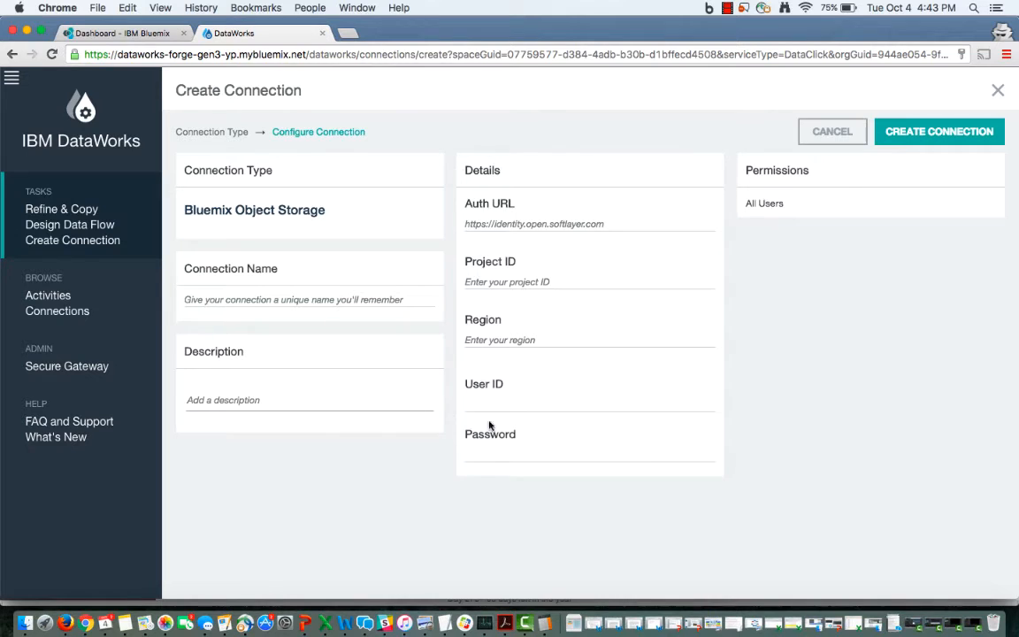
{"action": "left_click", "coordinate": [107, 31]}
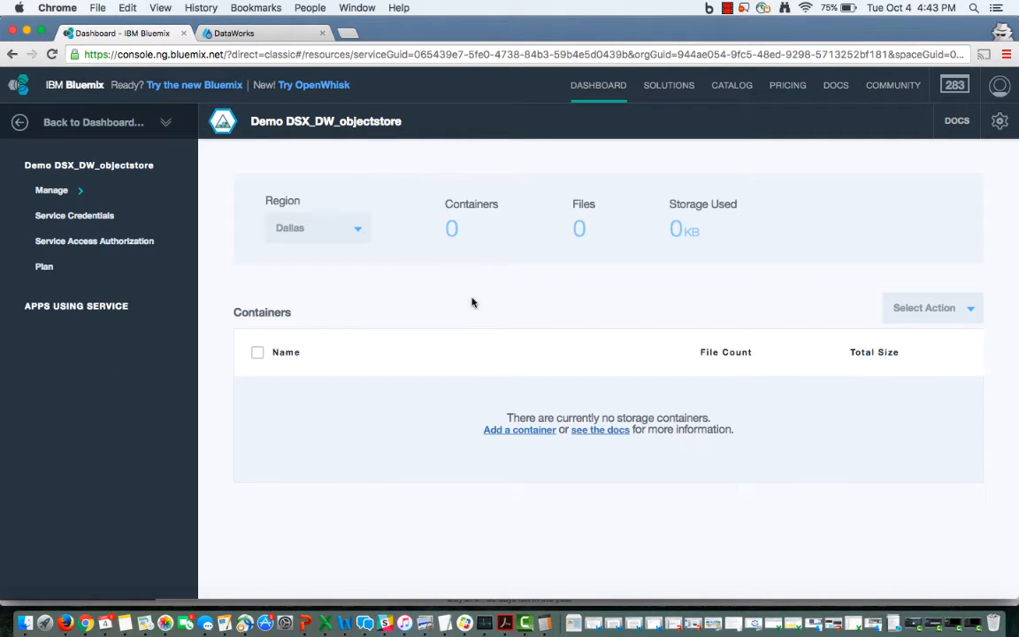
{"action": "left_click", "coordinate": [81, 227]}
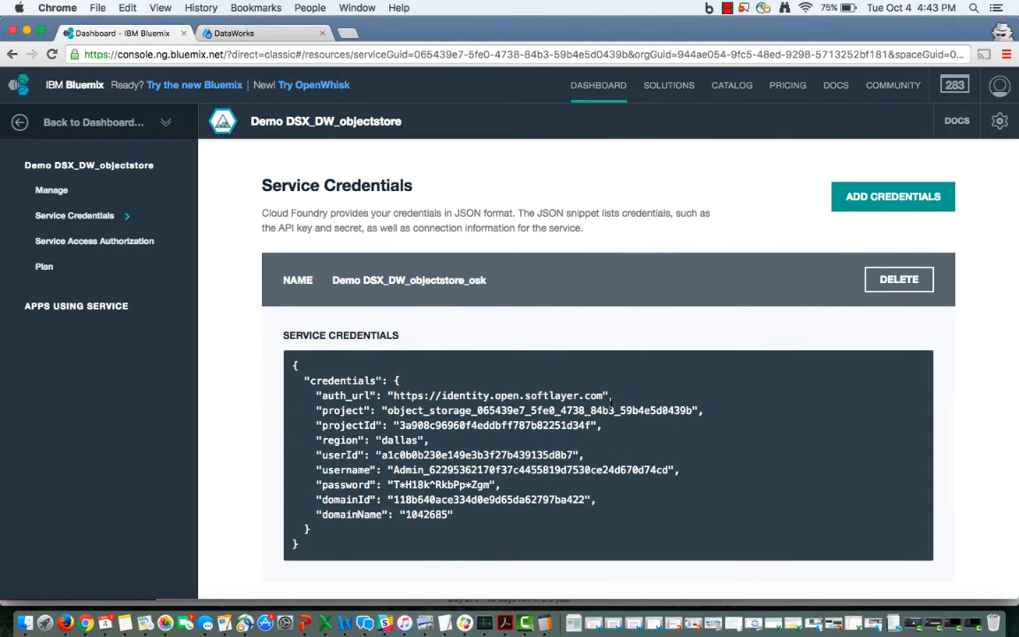
{"action": "left_click_drag", "start_coordinate": [603, 396], "coordinate": [395, 404]}
{"action": "key", "text": "super+c"}
{"action": "key", "text": "ctrl+Tab"}
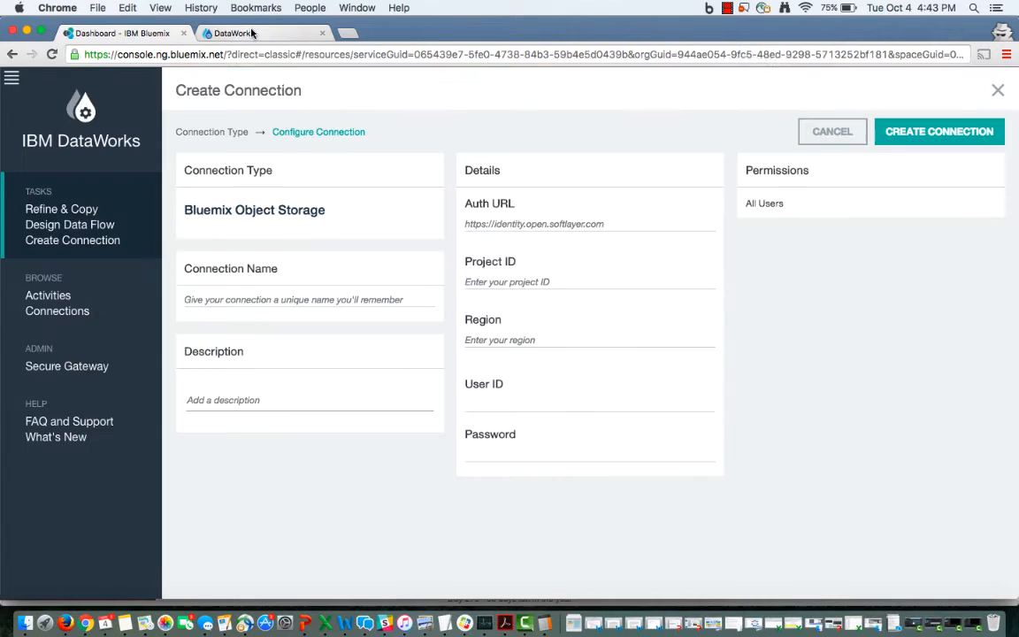
{"action": "key", "text": "super+v"}
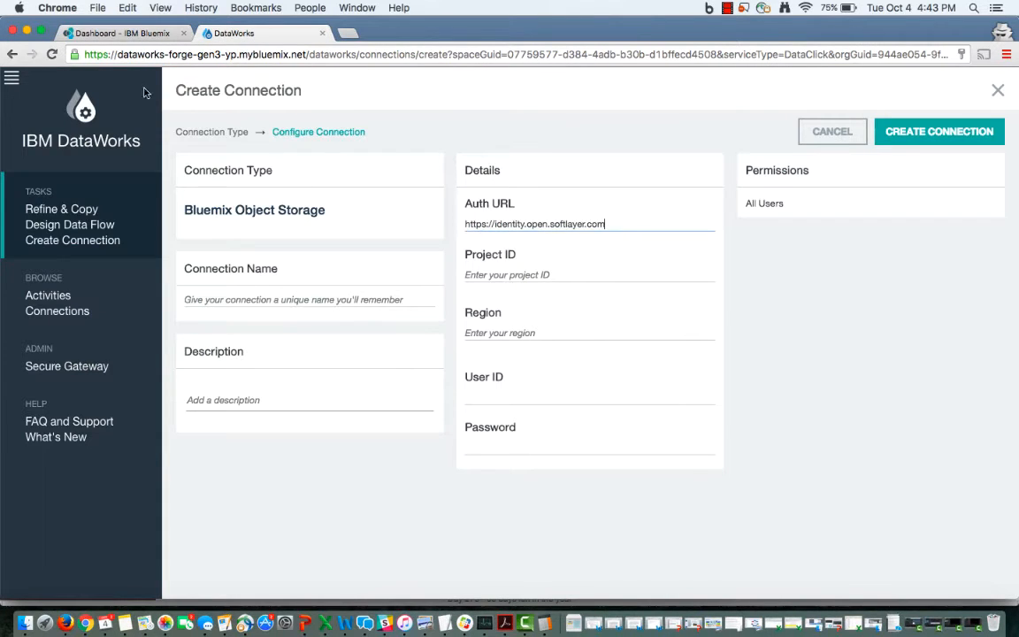
Copy the projectId value from the service credentials into the connection's Project ID
{"action": "key", "text": "ctrl+Tab"}
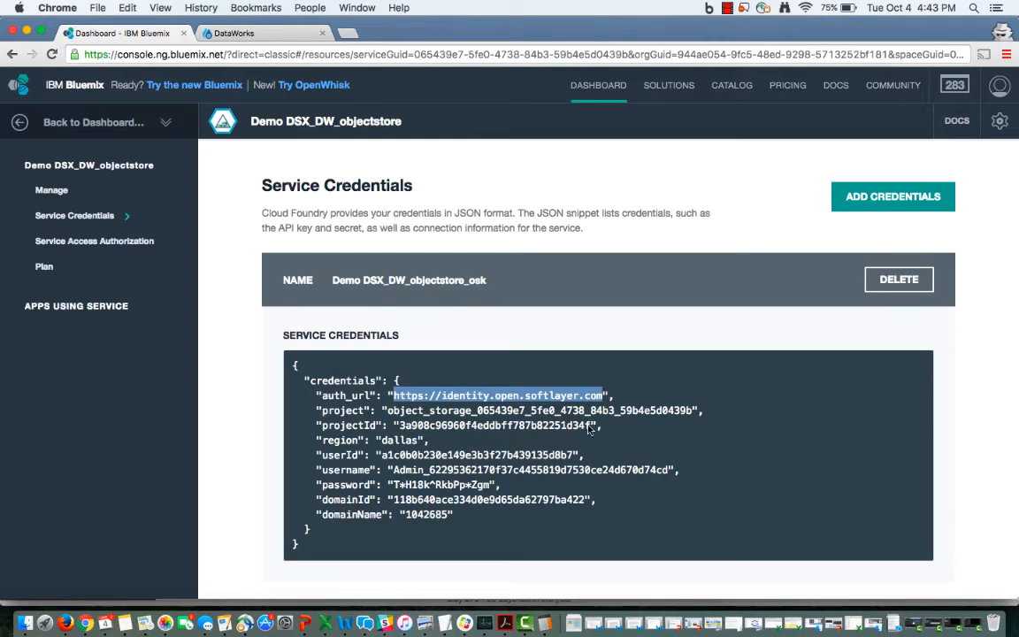
{"action": "left_click_drag", "start_coordinate": [592, 425], "coordinate": [400, 430]}
{"action": "key", "text": "super+c"}
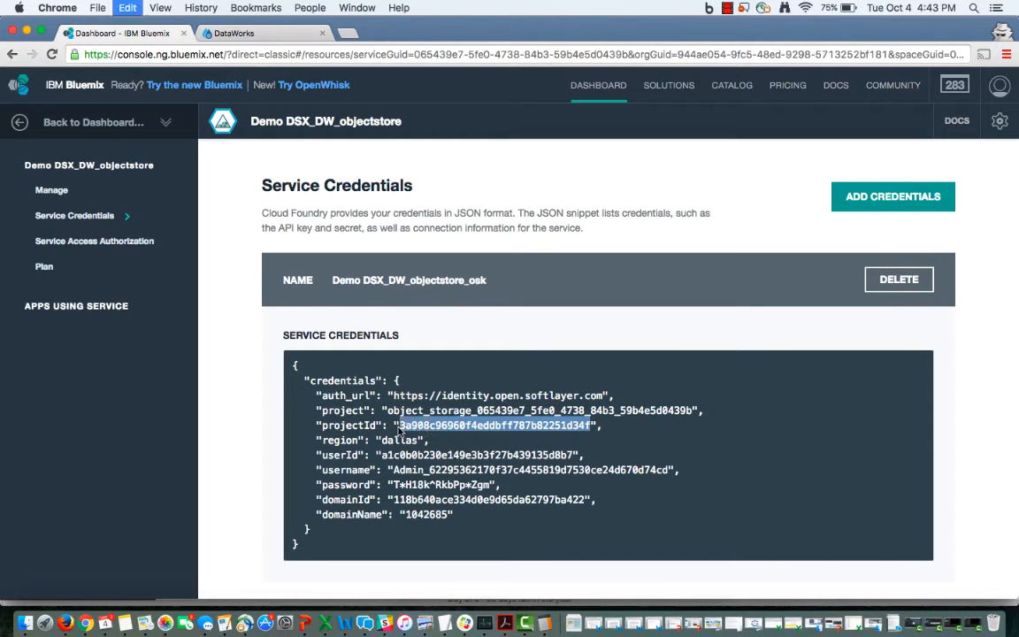
{"action": "left_click", "coordinate": [257, 34]}
{"action": "left_click", "coordinate": [531, 275]}
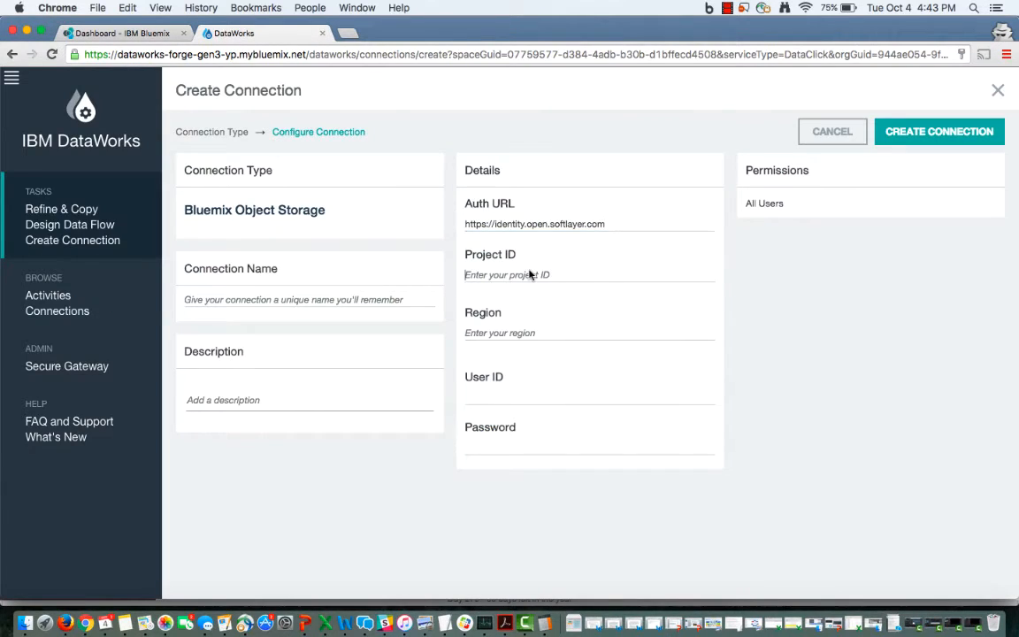
{"action": "key", "text": "super+v"}
Copy the region value dallas from the service credentials into the connection's Region
{"action": "left_click", "coordinate": [124, 34]}
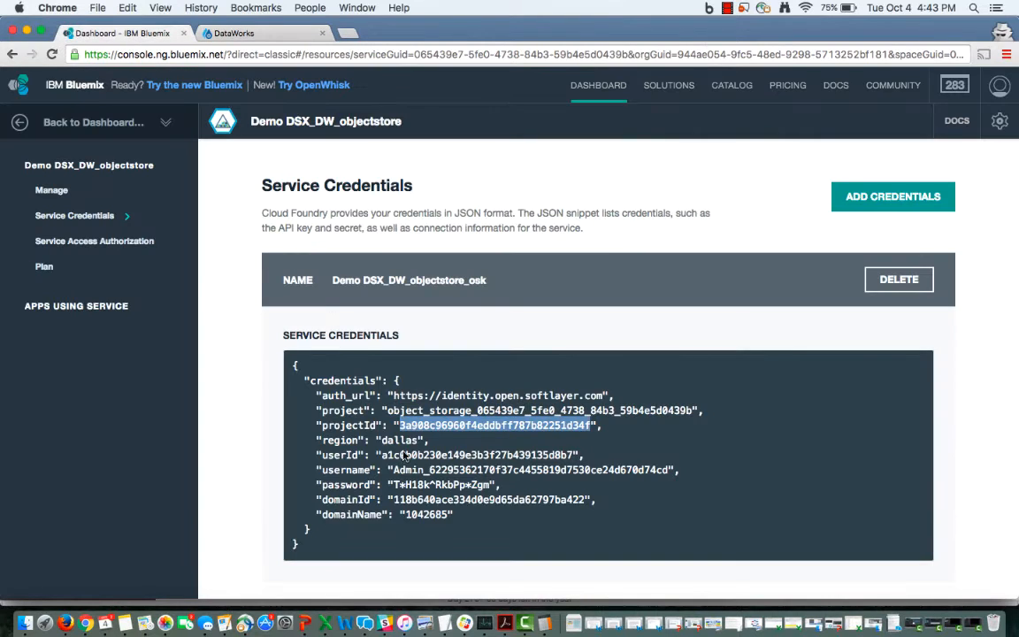
{"action": "double_click", "coordinate": [400, 440]}
{"action": "key", "text": "super+c"}
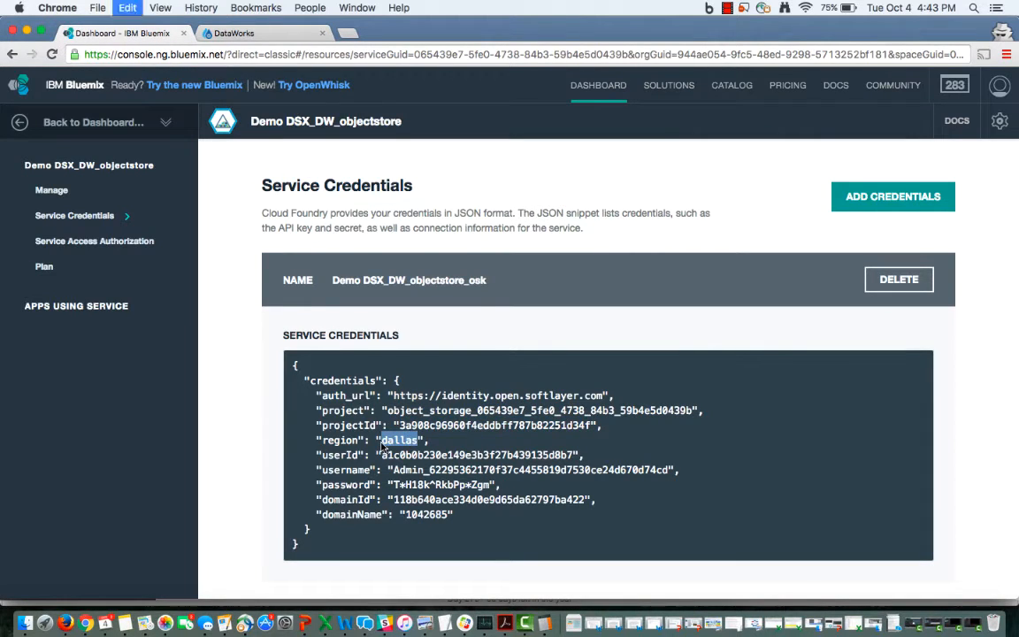
{"action": "left_click", "coordinate": [239, 34]}
{"action": "left_click", "coordinate": [526, 326]}
{"action": "key", "text": "super+v"}
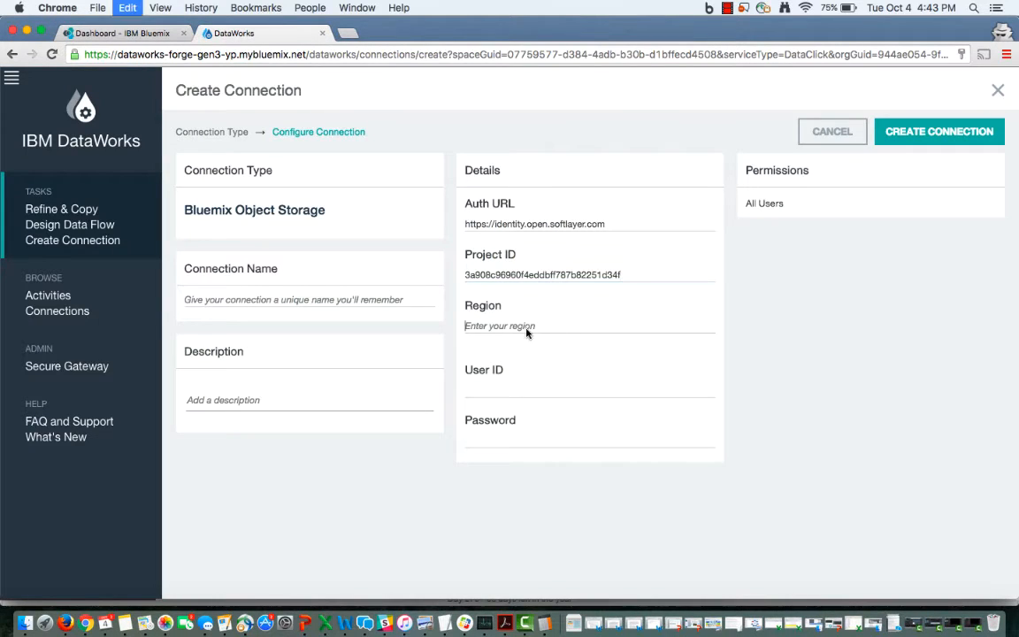
Copy the userId value from the service credentials into the connection's User ID
{"action": "left_click", "coordinate": [119, 32]}
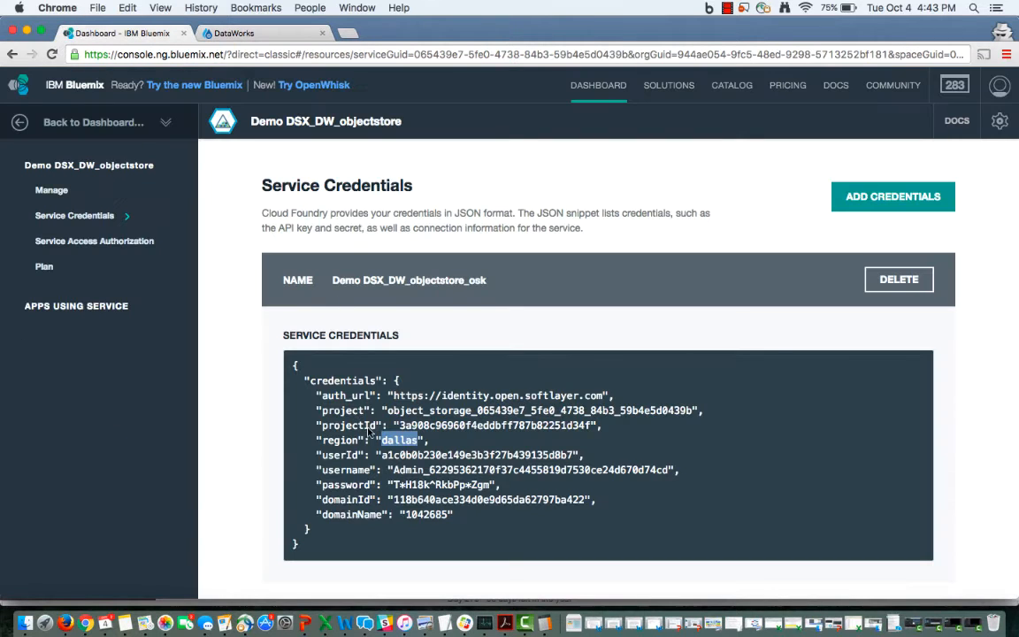
{"action": "left_click_drag", "start_coordinate": [576, 455], "coordinate": [383, 456]}
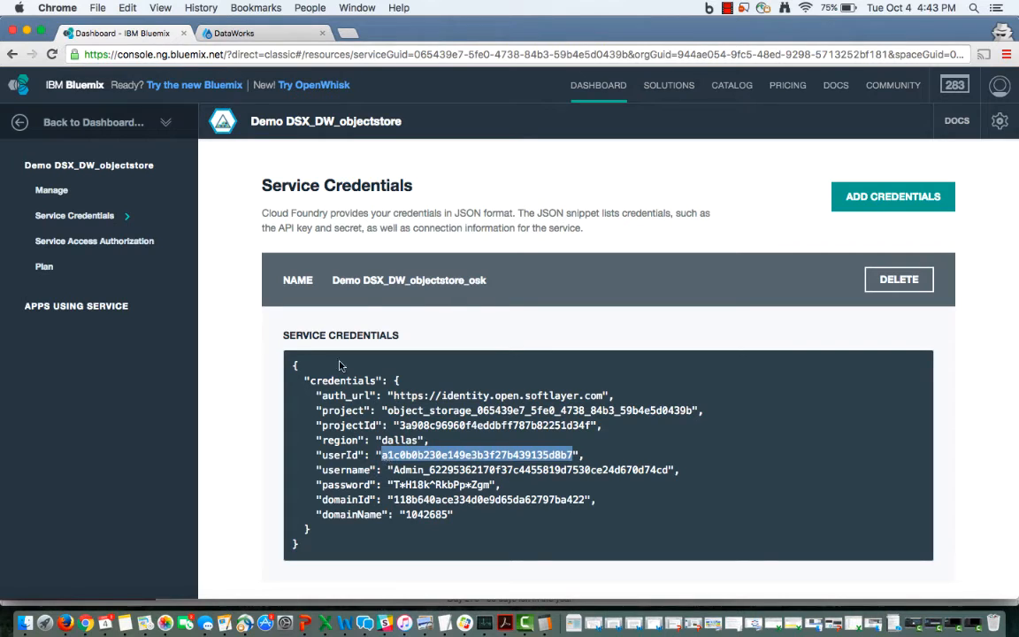
{"action": "left_click", "coordinate": [257, 35]}
{"action": "left_click", "coordinate": [514, 382]}
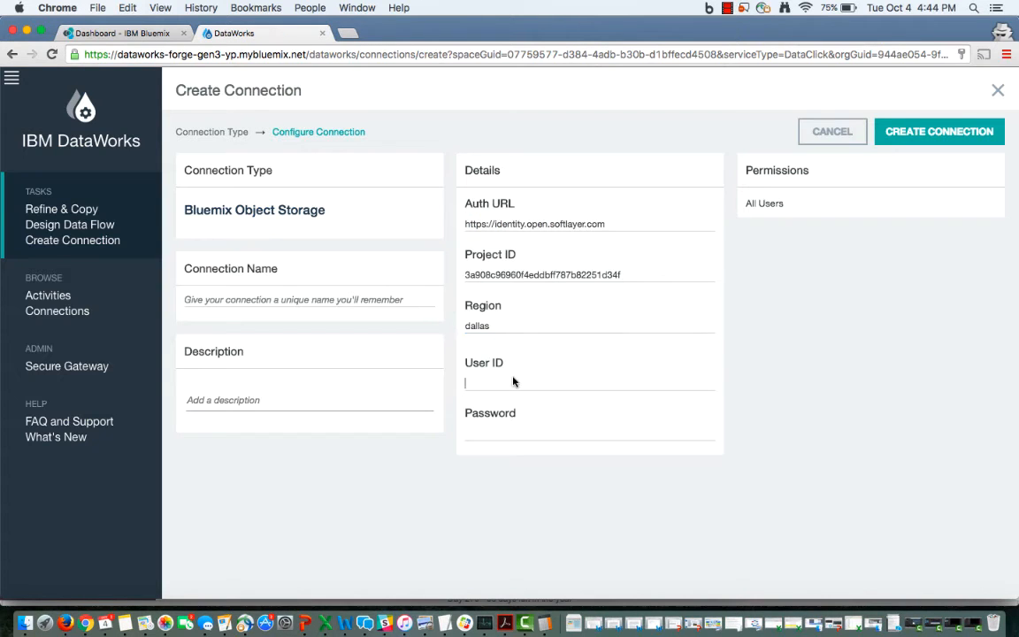
{"action": "key", "text": "super+v"}
Copy the password from the service credentials into the connection's Password field
{"action": "left_click", "coordinate": [120, 32]}
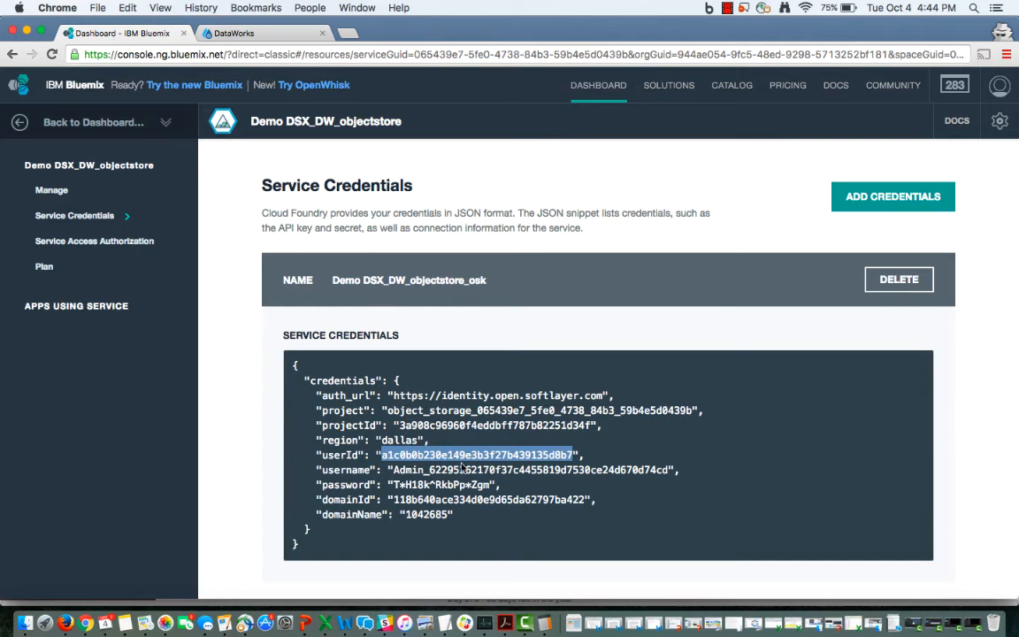
{"action": "left_click_drag", "start_coordinate": [492, 487], "coordinate": [392, 488]}
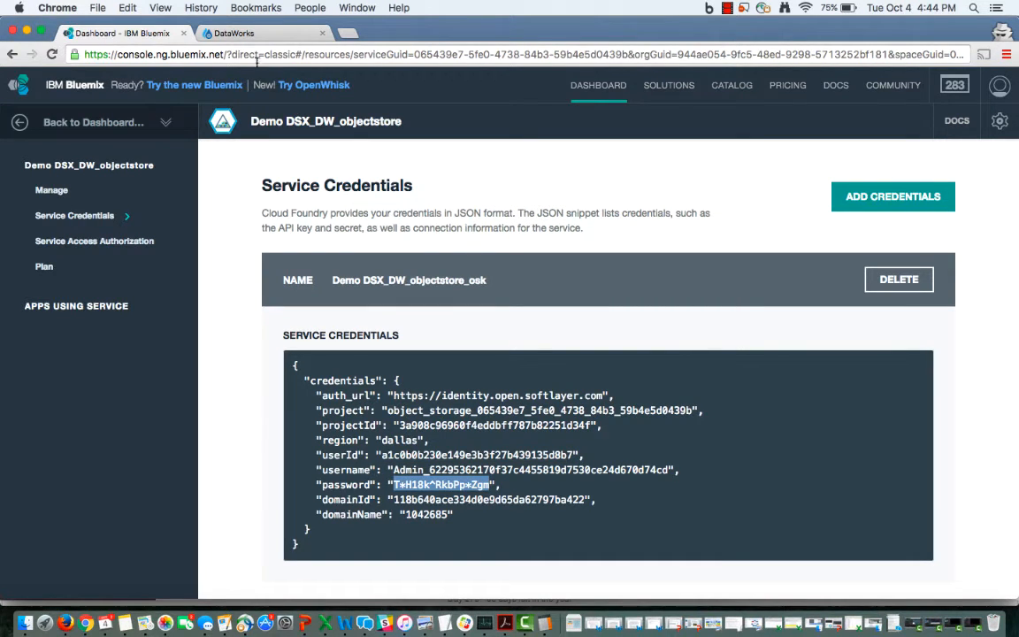
{"action": "left_click", "coordinate": [229, 35]}
{"action": "left_click", "coordinate": [509, 423]}
{"action": "key", "text": "super+v"}
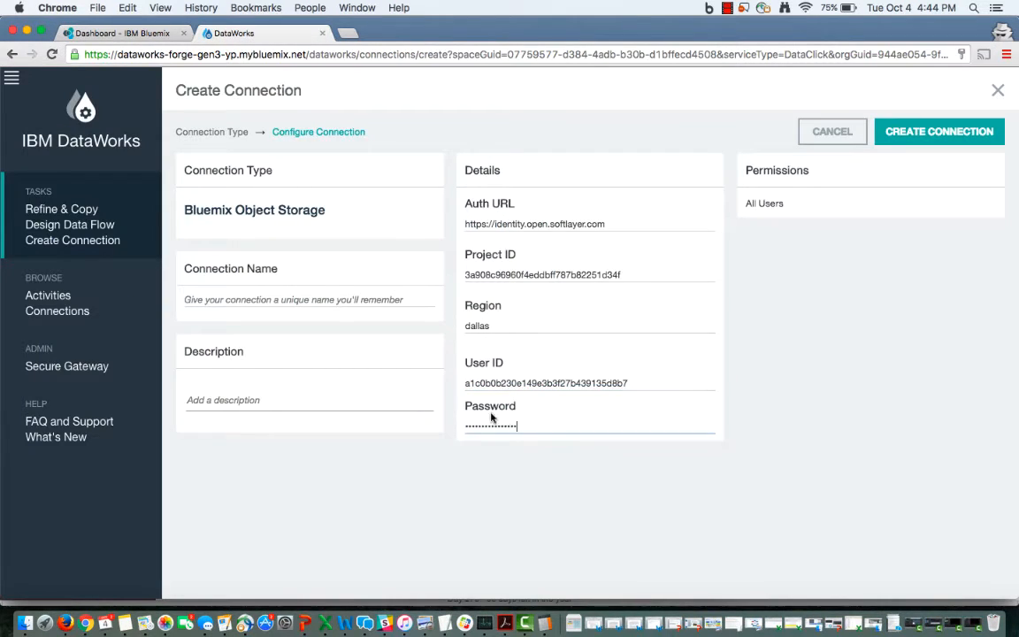
Name the connection Object Store Demo and create it
{"action": "left_click", "coordinate": [221, 299]}
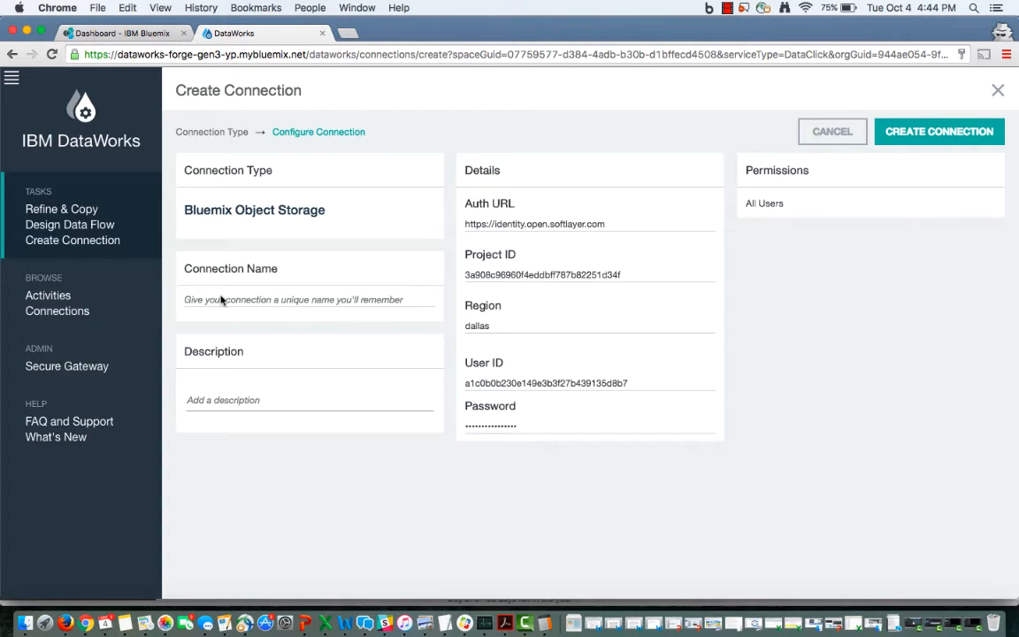
{"action": "type", "text": "Object Store"}
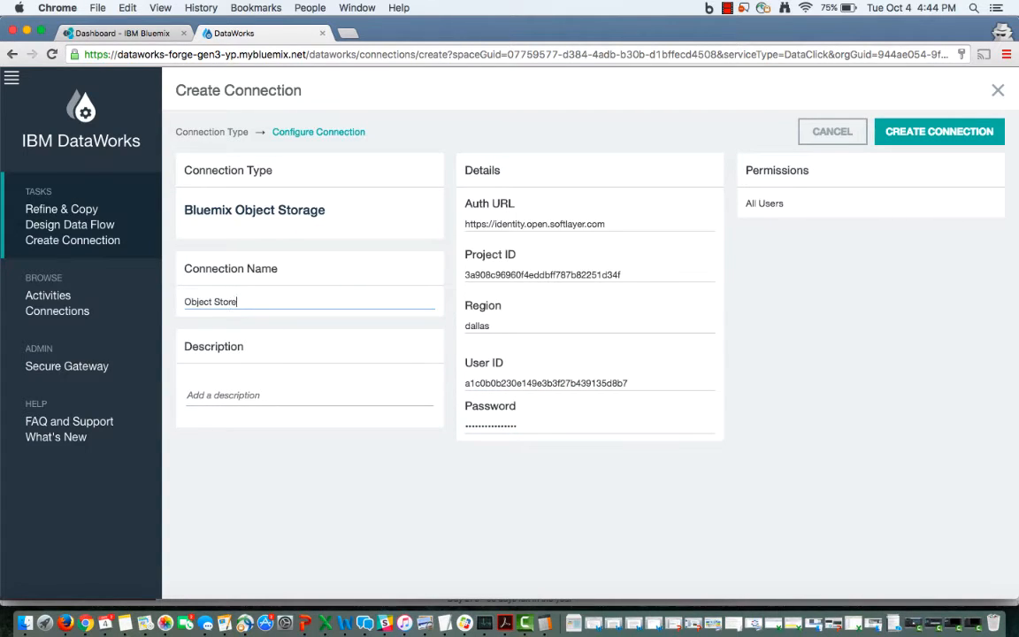
{"action": "type", "text": " Demo"}
{"action": "left_click", "coordinate": [939, 132]}
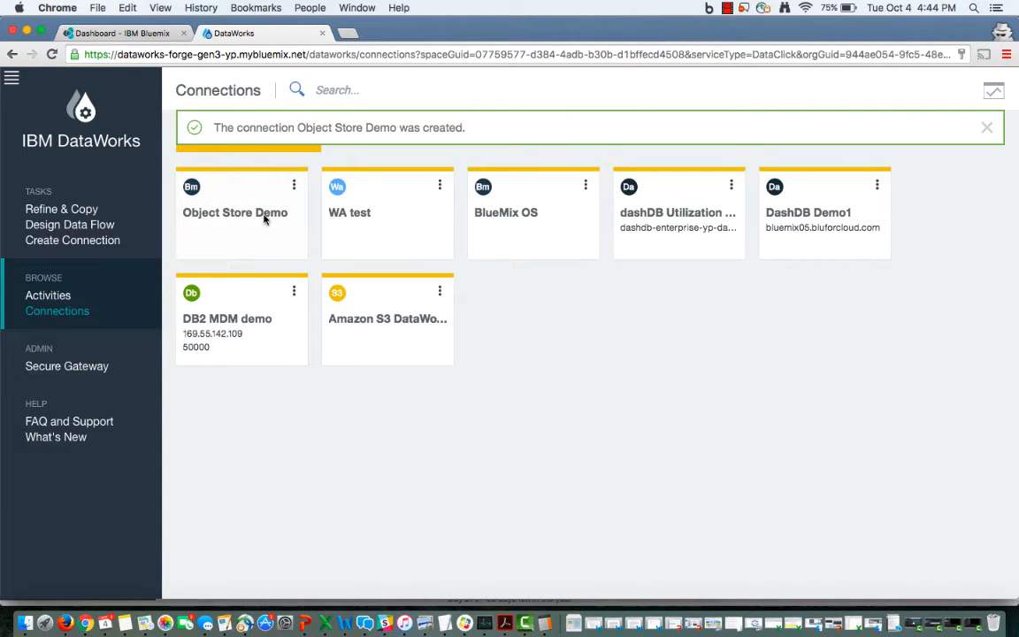
Add a storage container named Object Store Demo to the Demo DSX_DW_objectstore service in Bluemix
{"action": "left_click", "coordinate": [123, 34]}
{"action": "left_click", "coordinate": [62, 191]}
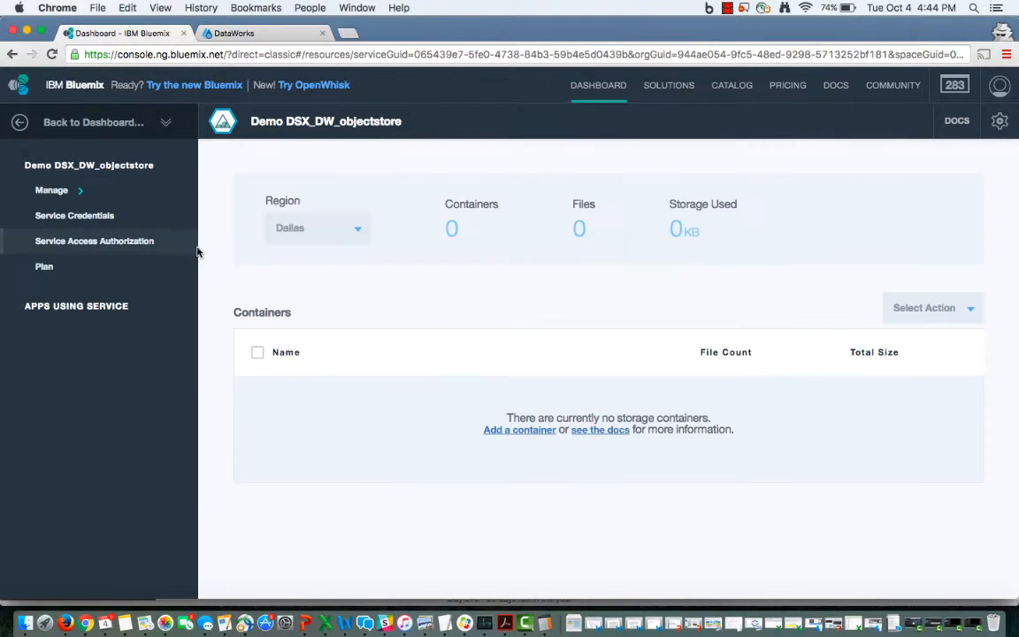
{"action": "left_click", "coordinate": [508, 433]}
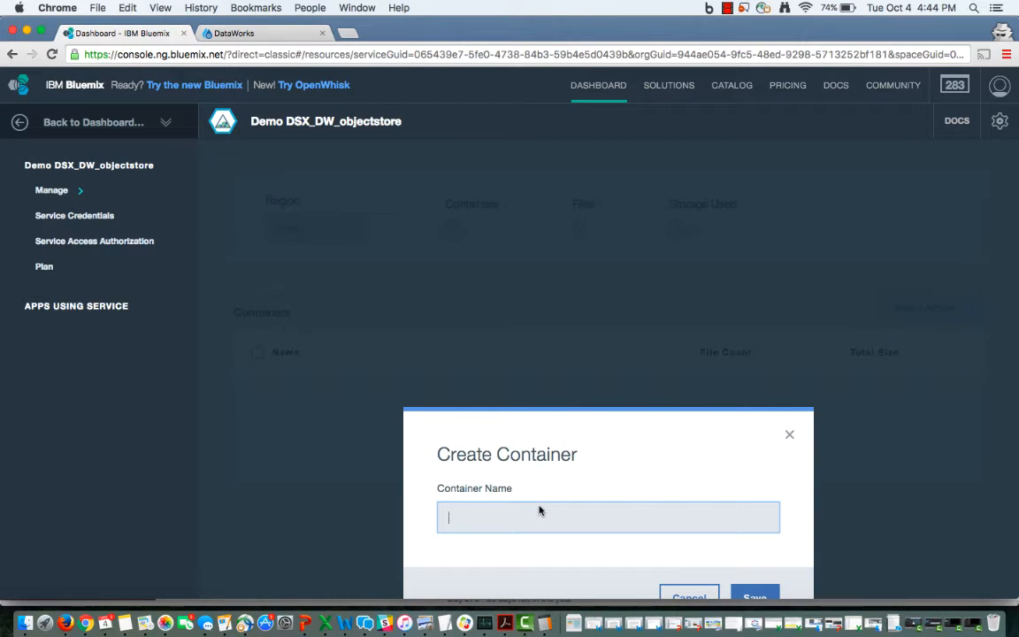
{"action": "type", "text": "Object Store Demo"}
{"action": "key", "text": "Return"}
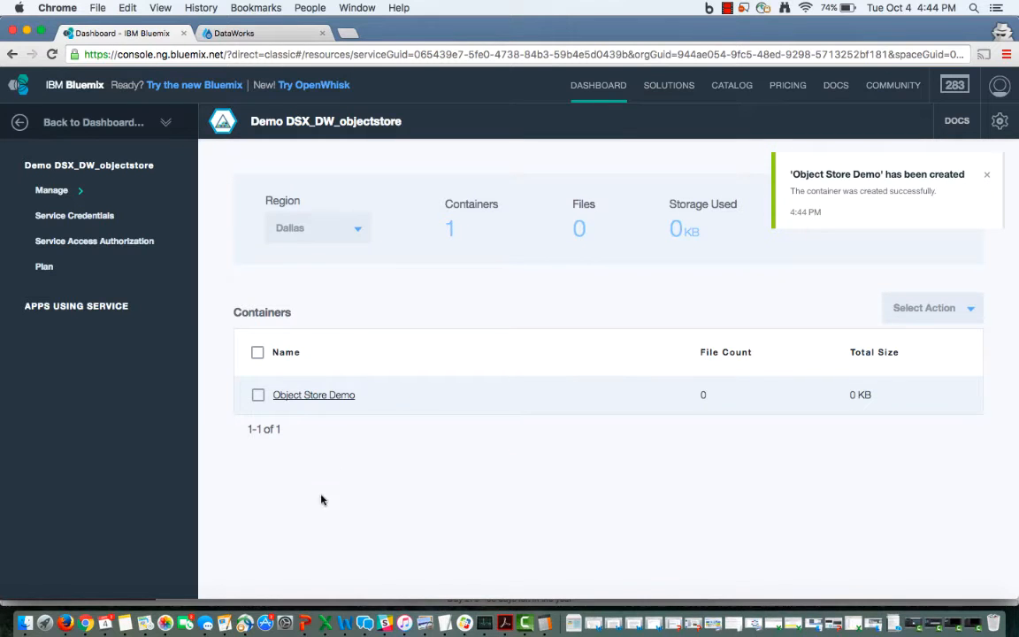
Upload CUSTOMERS.csv and ORDERS.csv from the lab files folder in Finder into the Object Store Demo container
{"action": "left_click", "coordinate": [319, 396]}
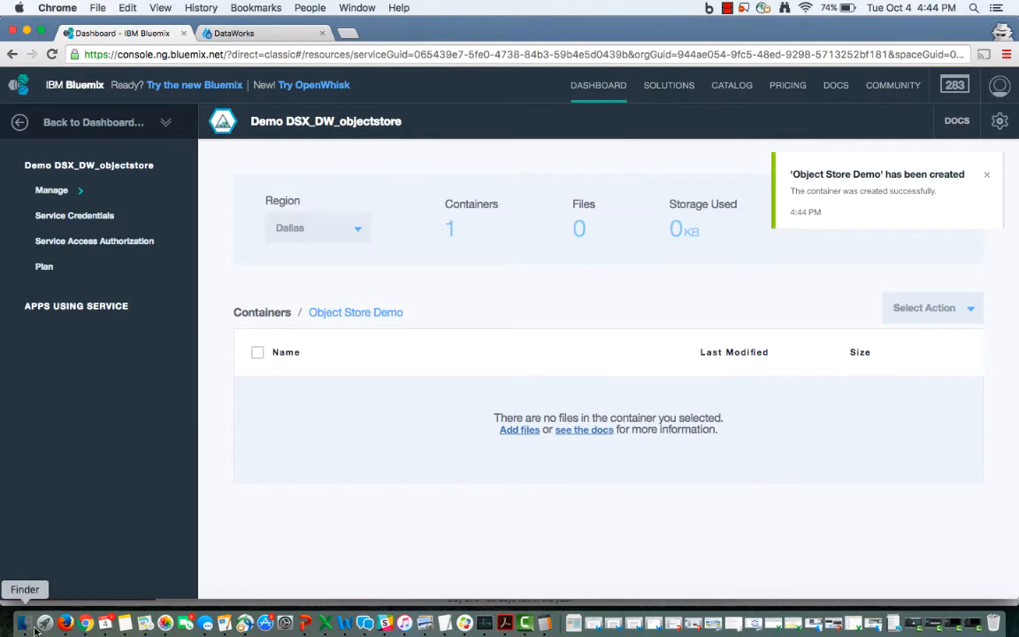
{"action": "left_click", "coordinate": [25, 623]}
{"action": "left_click", "coordinate": [626, 391]}
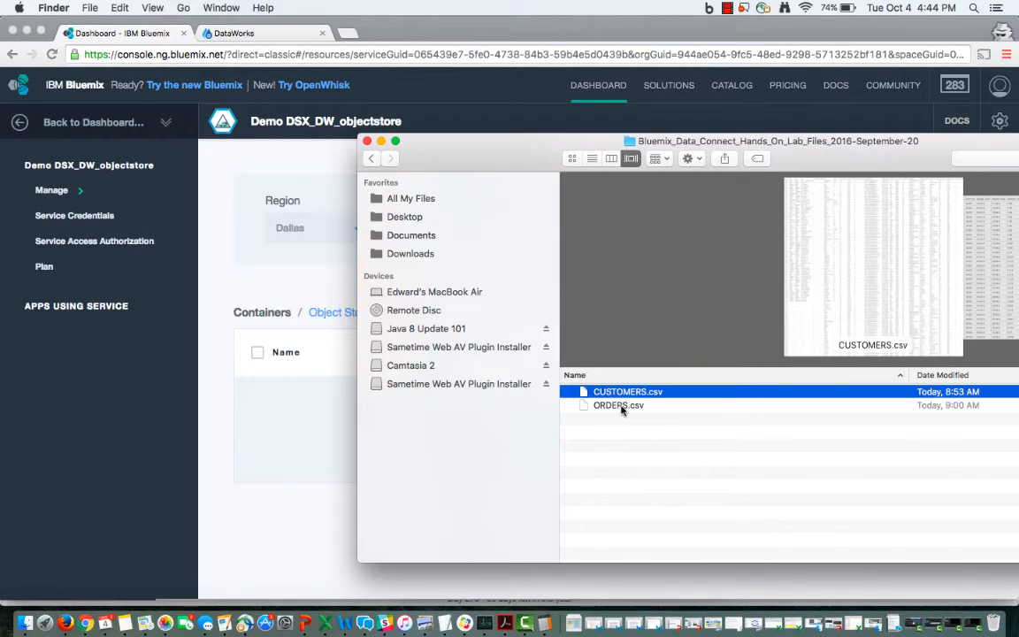
{"action": "left_click", "coordinate": [619, 404], "text": "shift"}
{"action": "left_click_drag", "start_coordinate": [541, 151], "coordinate": [763, 138]}
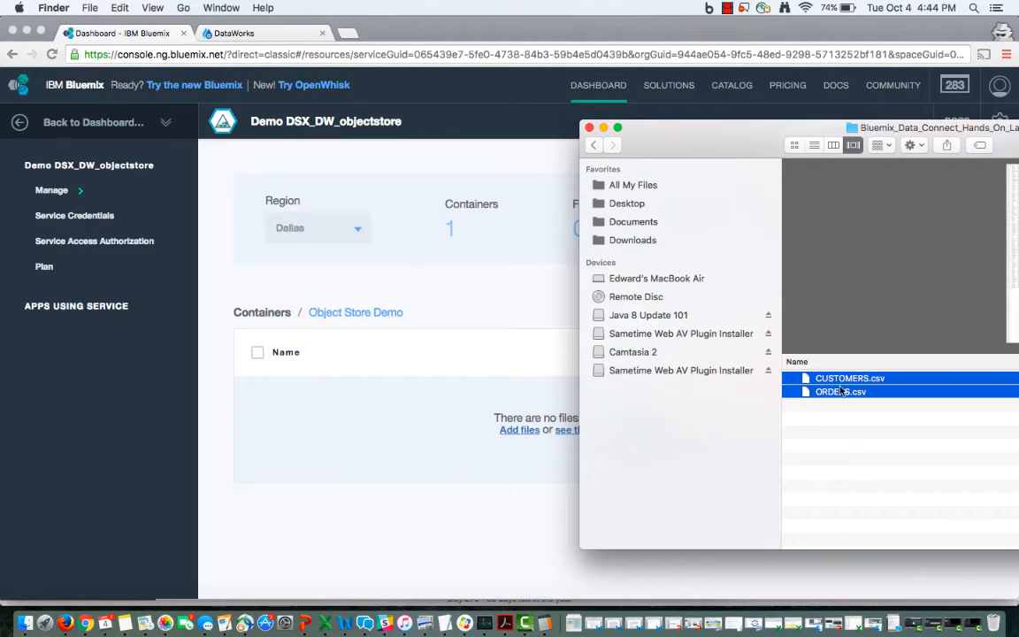
{"action": "left_click_drag", "start_coordinate": [809, 382], "coordinate": [449, 413]}
{"action": "left_click", "coordinate": [604, 129]}
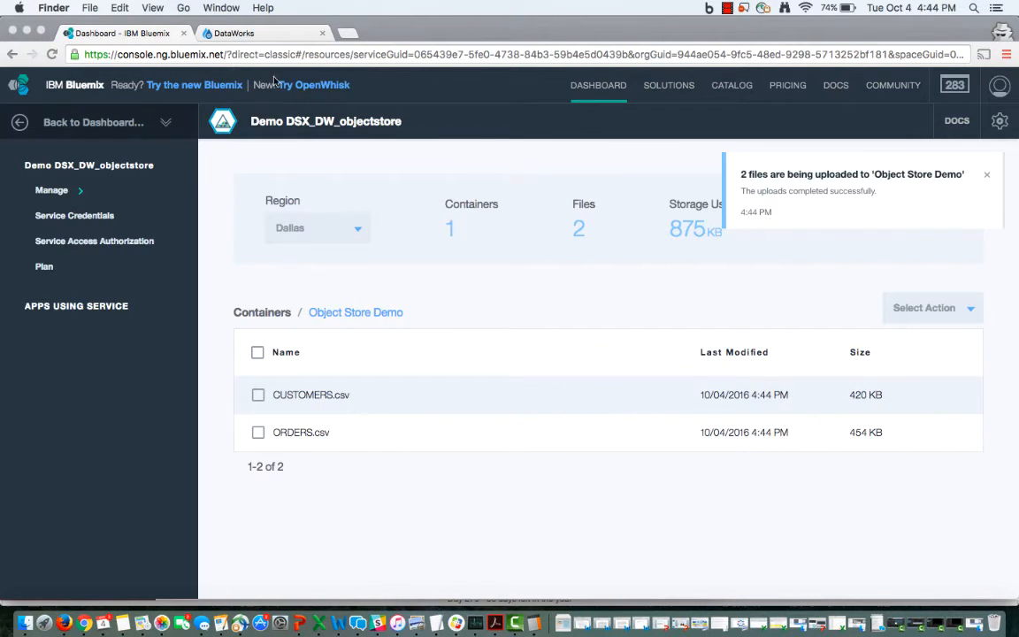
Start a Refine & Copy activity in DataWorks and select CUSTOMERS.csv and ORDERS.csv from the Object Store Demo connection's container
{"action": "left_click", "coordinate": [241, 35]}
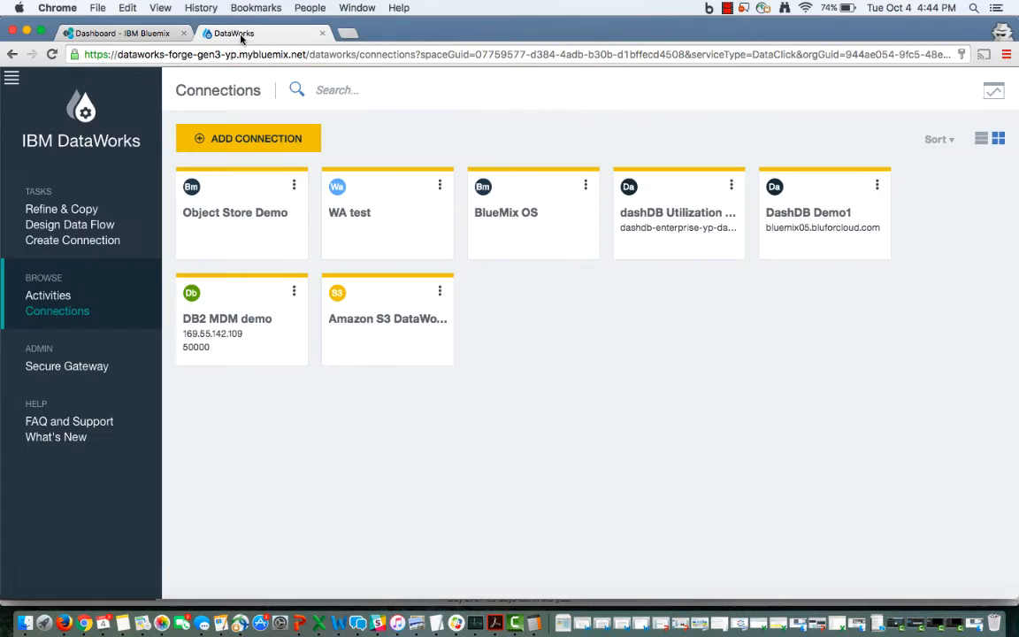
{"action": "left_click", "coordinate": [68, 209]}
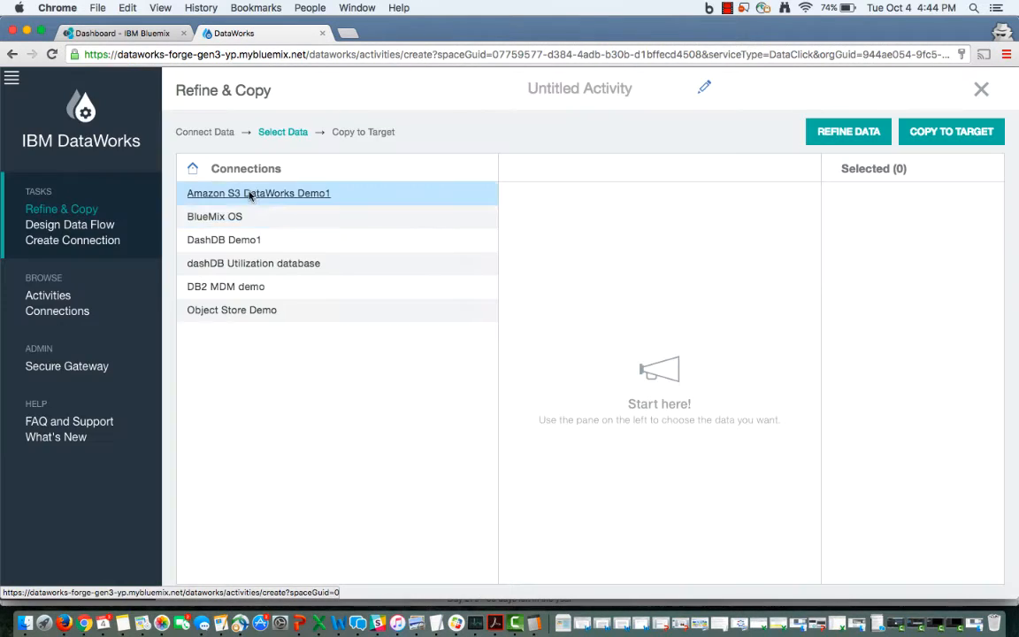
{"action": "left_click", "coordinate": [231, 311]}
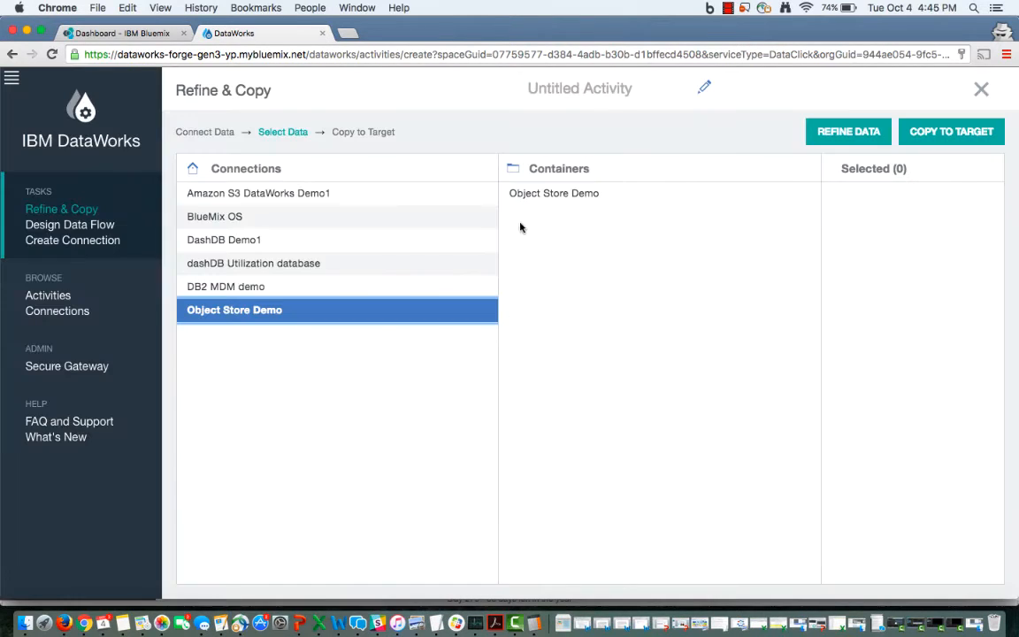
{"action": "left_click", "coordinate": [554, 195]}
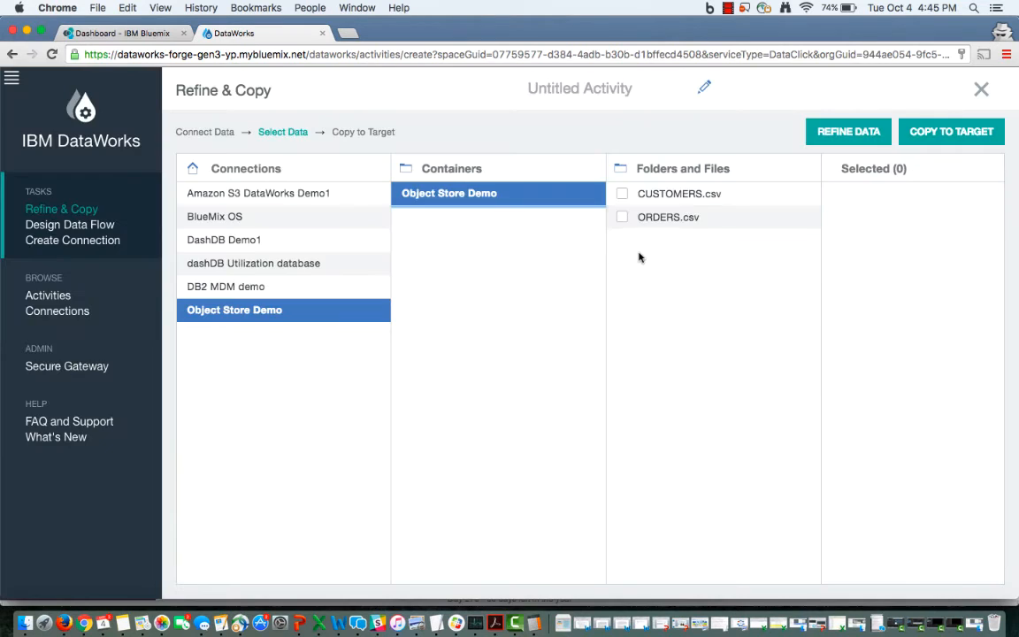
{"action": "left_click", "coordinate": [624, 196]}
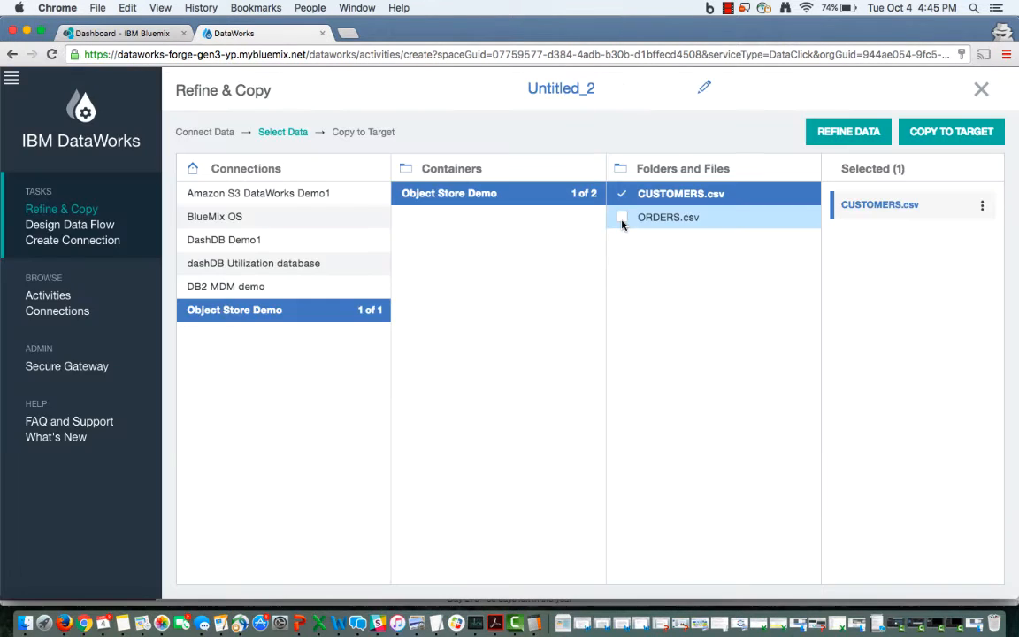
{"action": "left_click", "coordinate": [622, 222]}
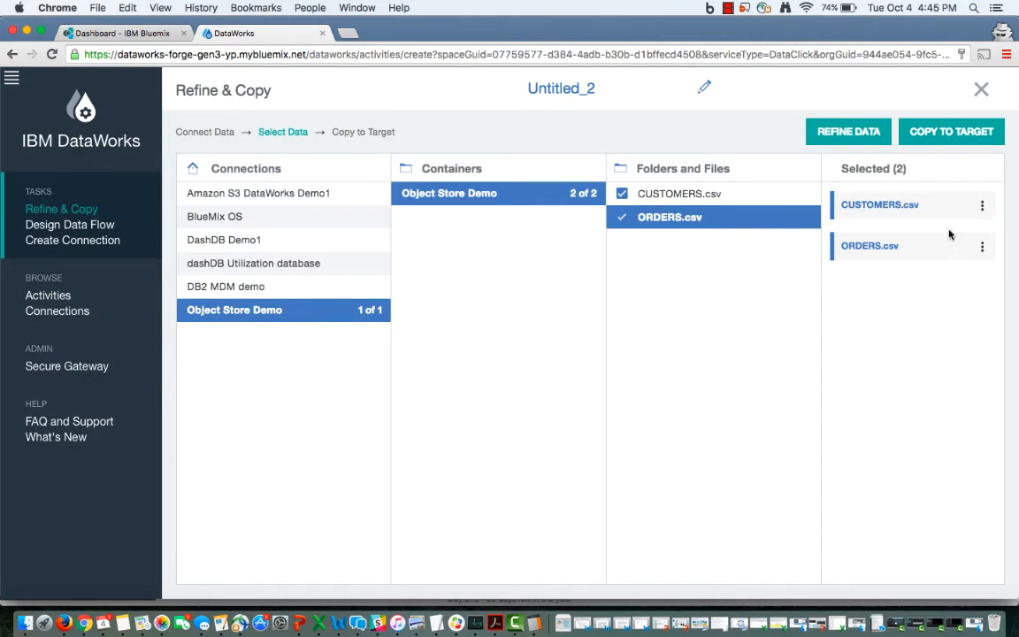
Check the formatting options of the selected CUSTOMERS.csv file and close them without changes
{"action": "left_click", "coordinate": [981, 205]}
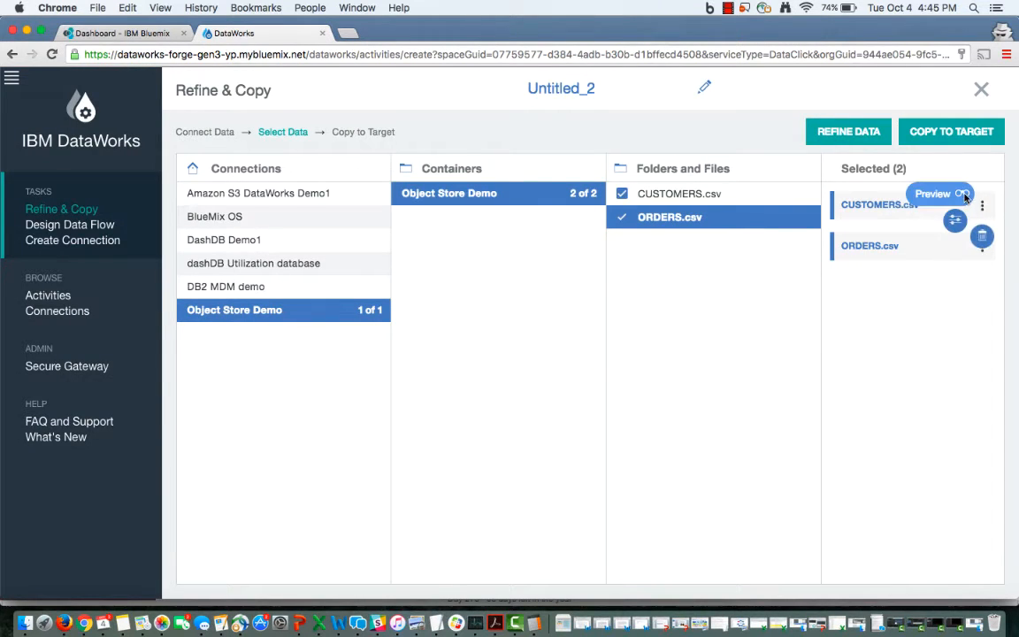
{"action": "left_click", "coordinate": [955, 221]}
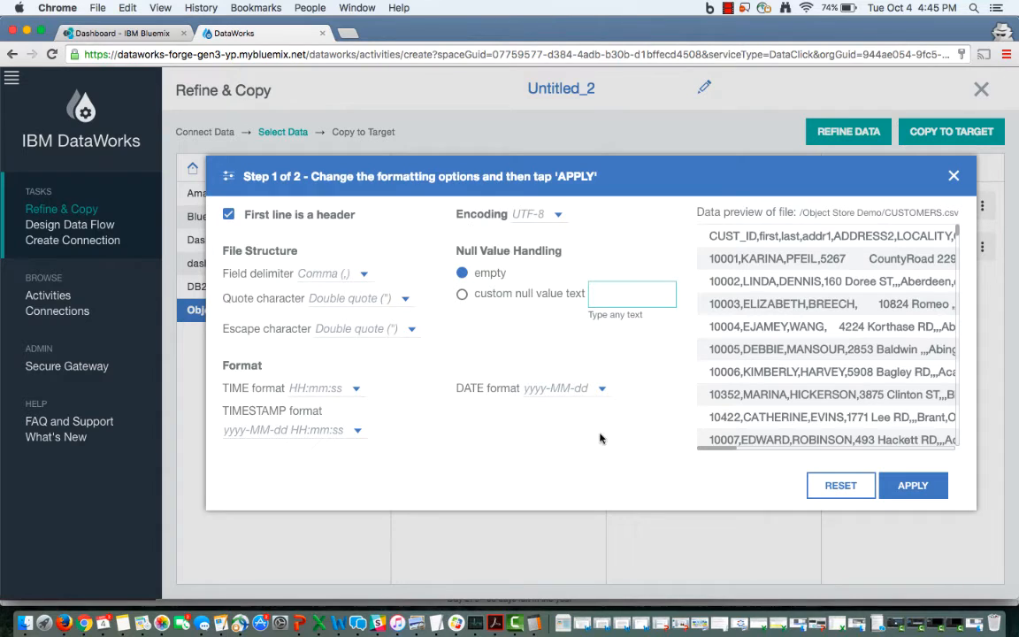
{"action": "left_click", "coordinate": [954, 177]}
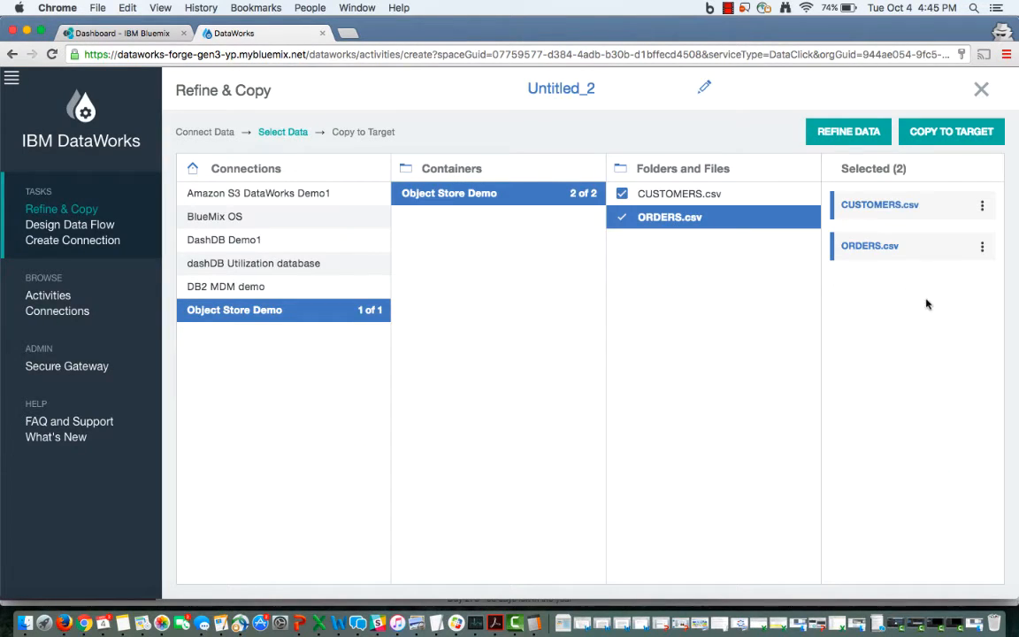
Open the selected files for refining and show the CUSTOMERS.csv details with the navigation sidebar collapsed
{"action": "left_click", "coordinate": [848, 134]}
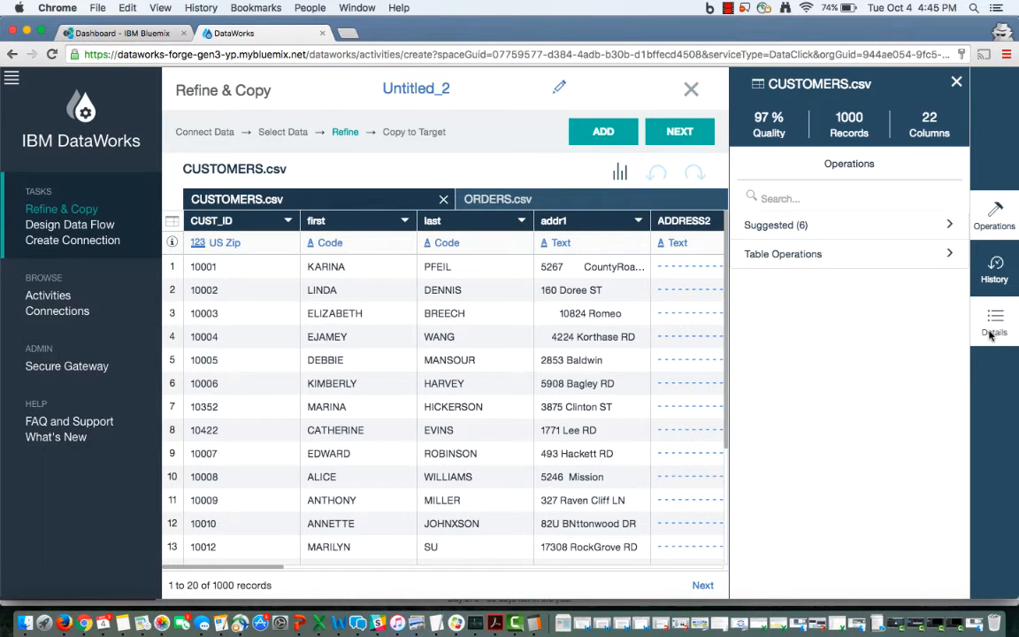
{"action": "left_click", "coordinate": [993, 324]}
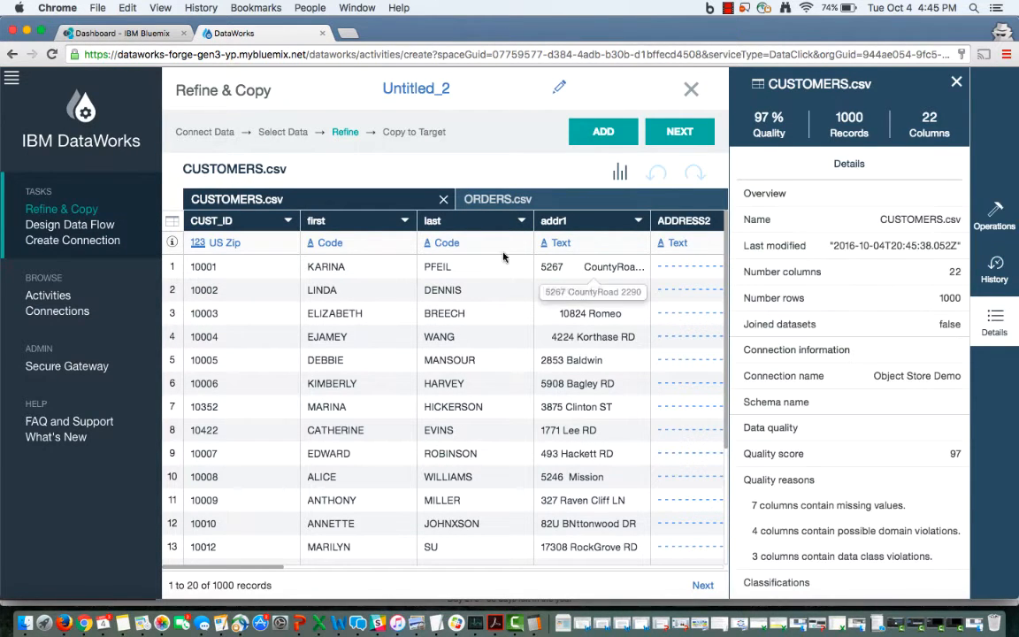
{"action": "left_click", "coordinate": [12, 80]}
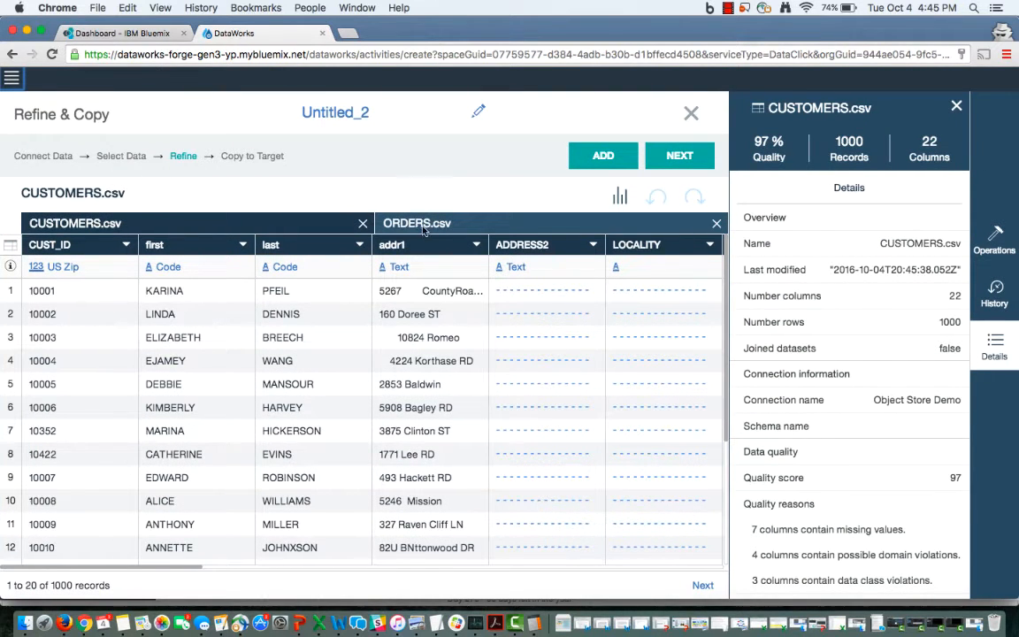
Examine all columns of CUSTOMERS.csv and its overview, quality reasons and classifications in the details
{"action": "scroll", "coordinate": [425, 348], "scroll_direction": "right", "scroll_amount": 10}
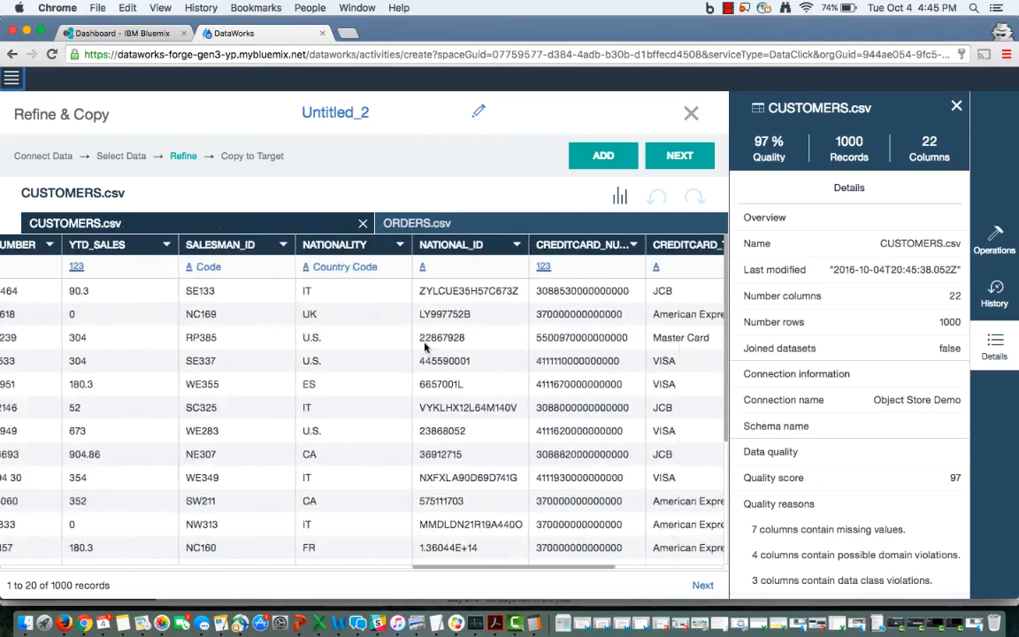
{"action": "scroll", "coordinate": [425, 348], "scroll_direction": "right", "scroll_amount": 5}
{"action": "scroll", "coordinate": [425, 348], "scroll_direction": "left", "scroll_amount": 15}
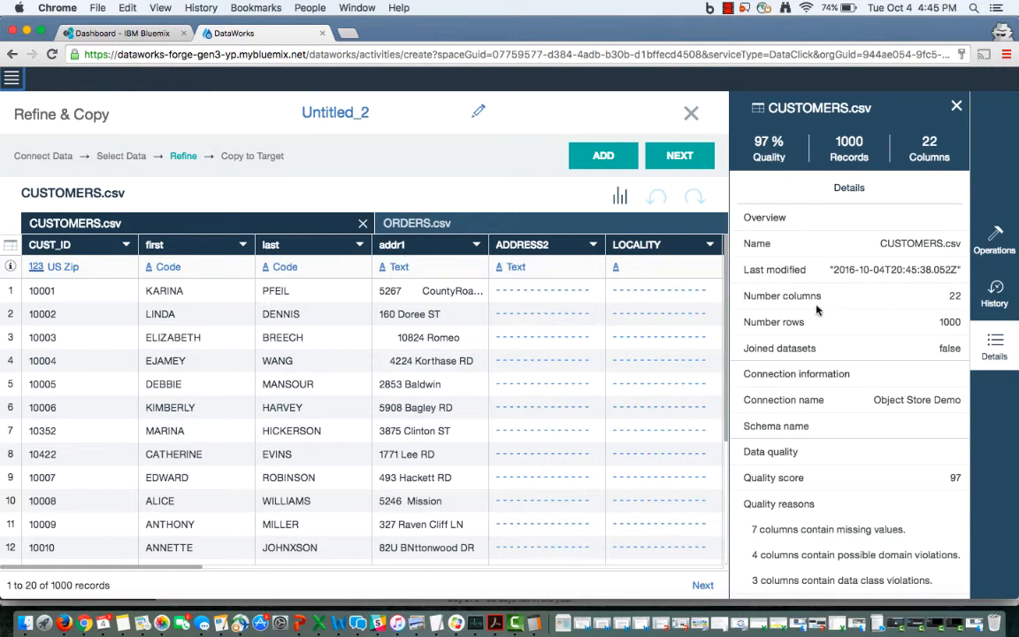
{"action": "scroll", "coordinate": [843, 336], "scroll_direction": "down", "scroll_amount": 3}
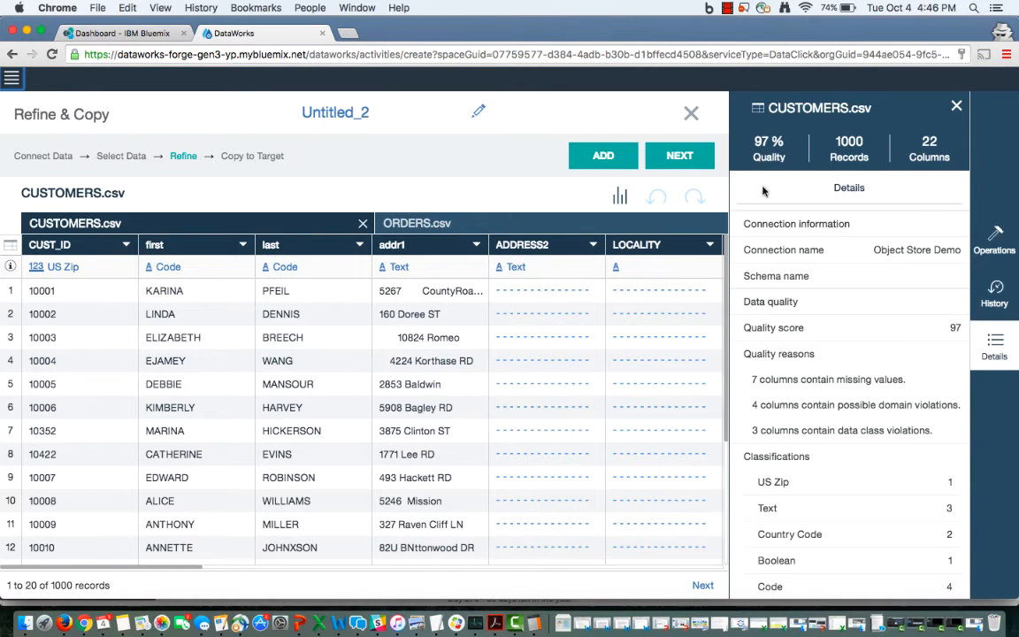
{"action": "scroll", "coordinate": [863, 398], "scroll_direction": "down", "scroll_amount": 3}
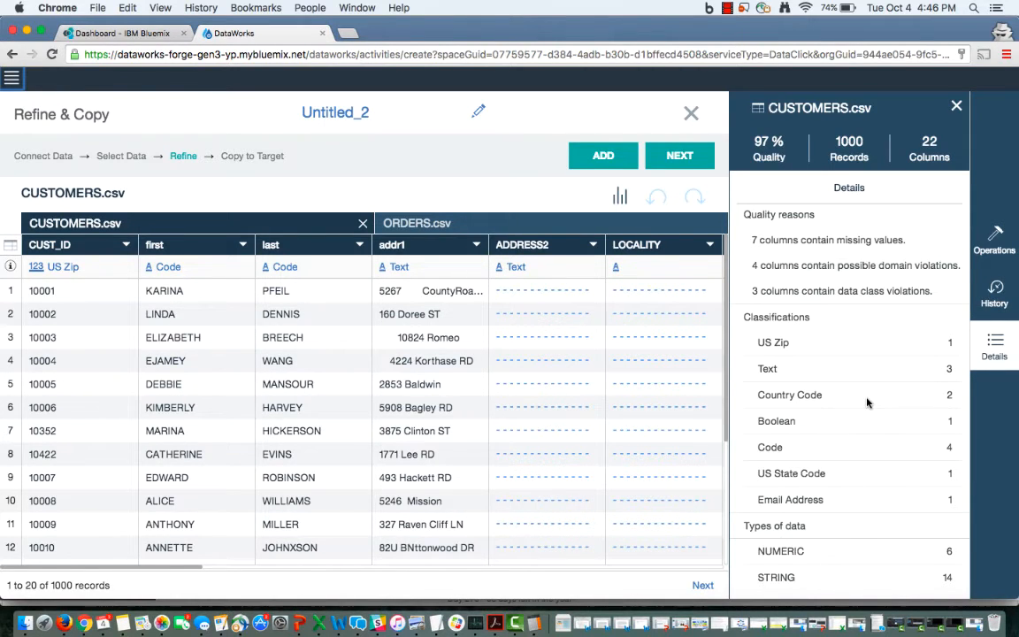
{"action": "scroll", "coordinate": [867, 400], "scroll_direction": "up", "scroll_amount": 5}
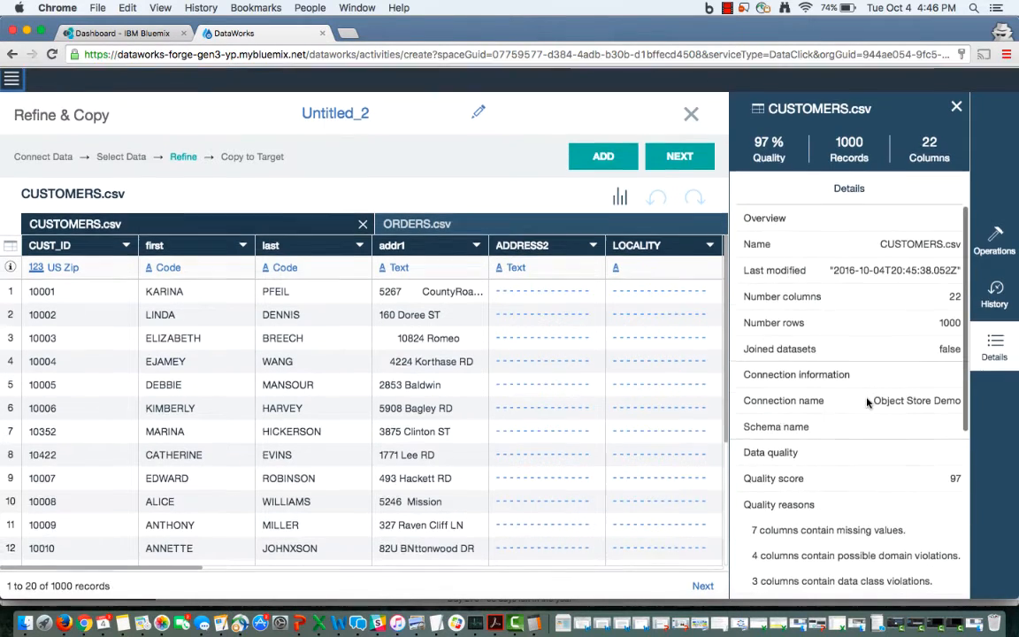
Show the quality scores and value distribution charts for the CUSTOMERS.csv columns and inspect them through the state column
{"action": "left_click", "coordinate": [621, 198]}
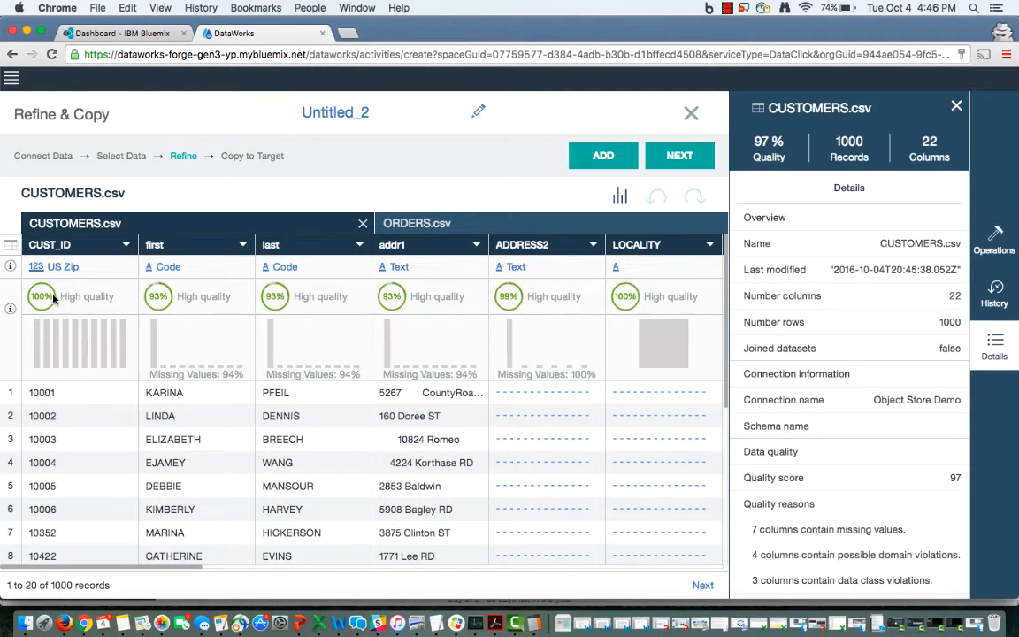
{"action": "scroll", "coordinate": [476, 274], "scroll_direction": "right", "scroll_amount": 5}
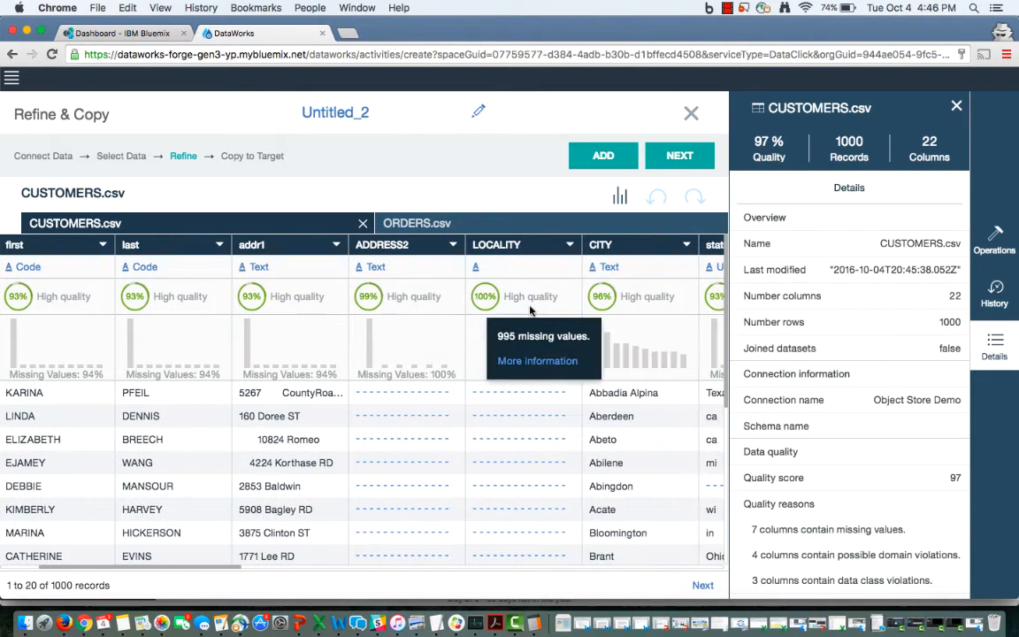
{"action": "scroll", "coordinate": [530, 310], "scroll_direction": "right", "scroll_amount": 2}
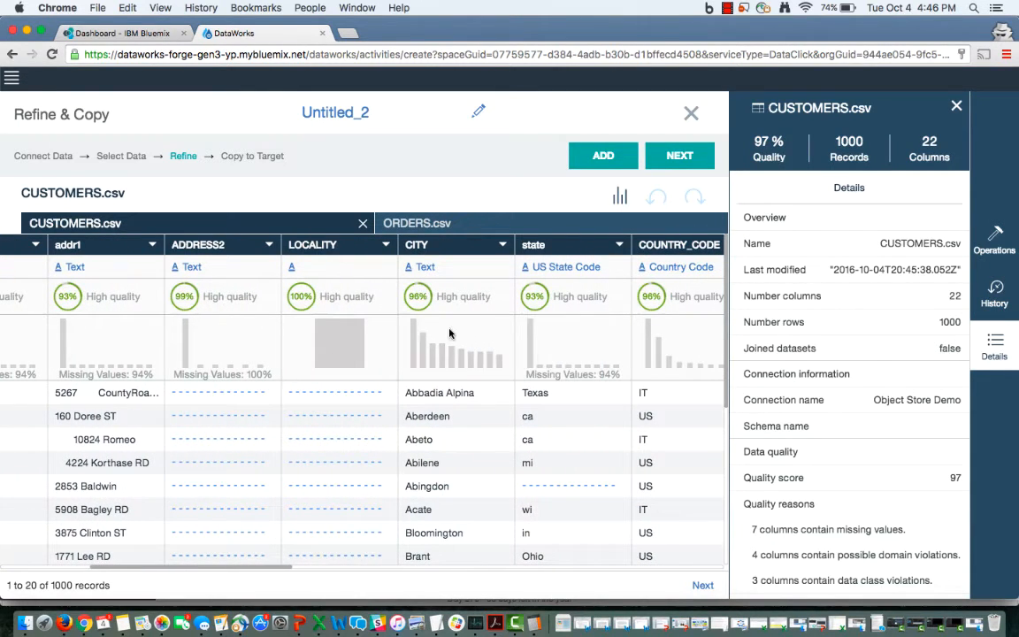
{"action": "scroll", "coordinate": [531, 345], "scroll_direction": "right", "scroll_amount": 3}
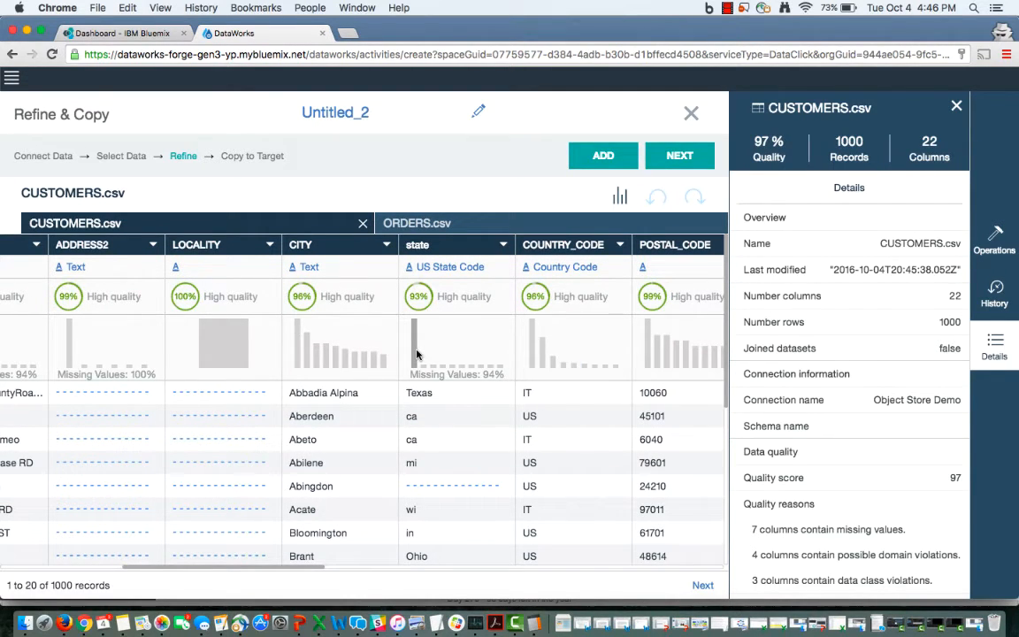
{"action": "mouse_move", "coordinate": [416, 355]}
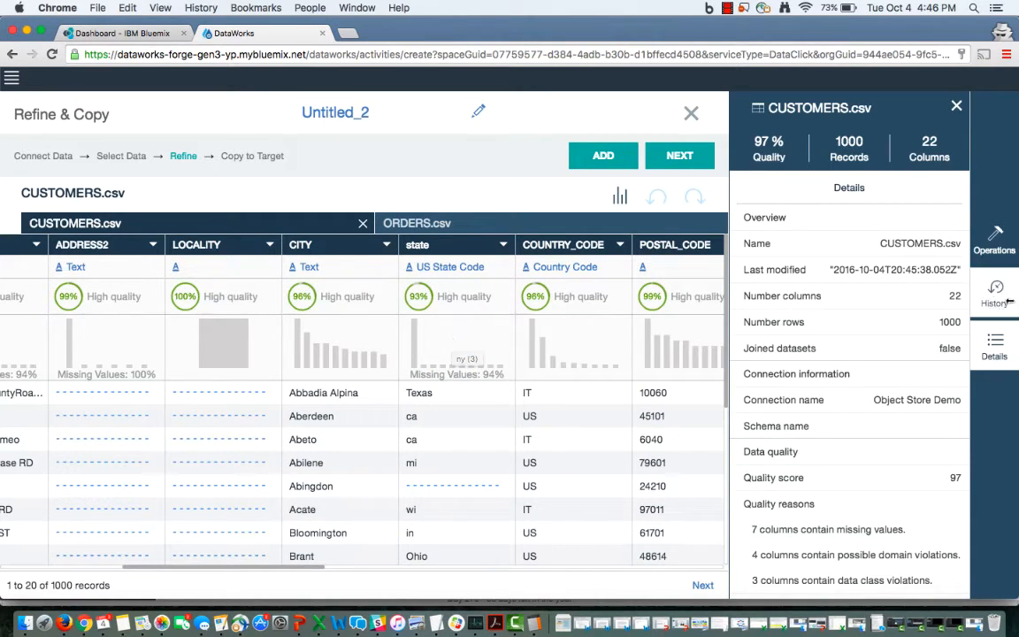
Apply the suggested operation to standardize US state abbreviations for the state column of CUSTOMERS.csv
{"action": "left_click", "coordinate": [997, 241]}
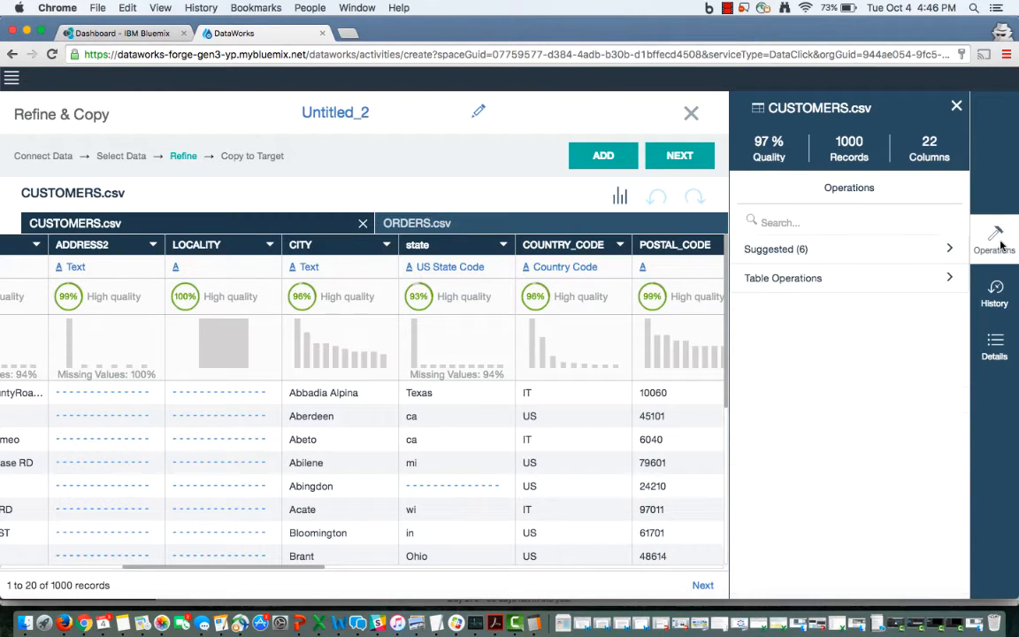
{"action": "left_click", "coordinate": [807, 251]}
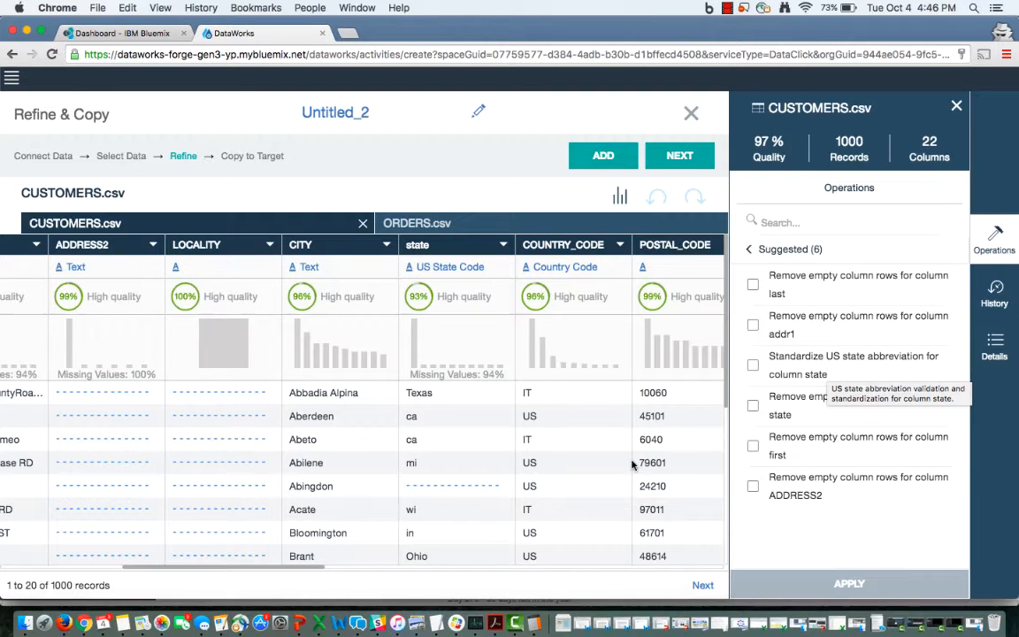
{"action": "scroll", "coordinate": [632, 464], "scroll_direction": "down", "scroll_amount": 2}
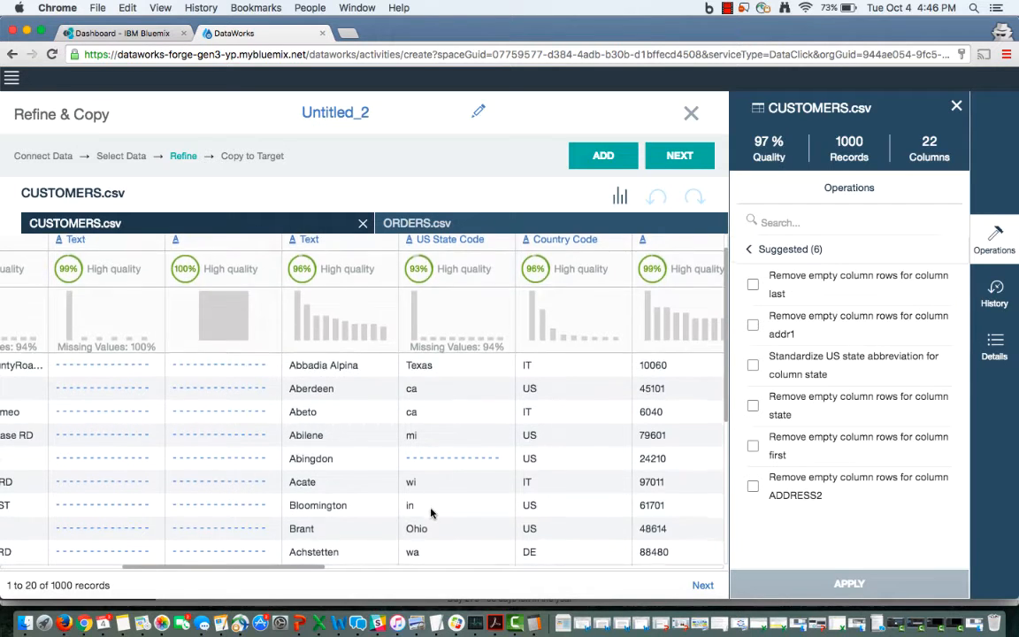
{"action": "scroll", "coordinate": [429, 478], "scroll_direction": "down", "scroll_amount": 3}
{"action": "scroll", "coordinate": [432, 515], "scroll_direction": "up", "scroll_amount": 3}
{"action": "scroll", "coordinate": [431, 514], "scroll_direction": "up", "scroll_amount": 1}
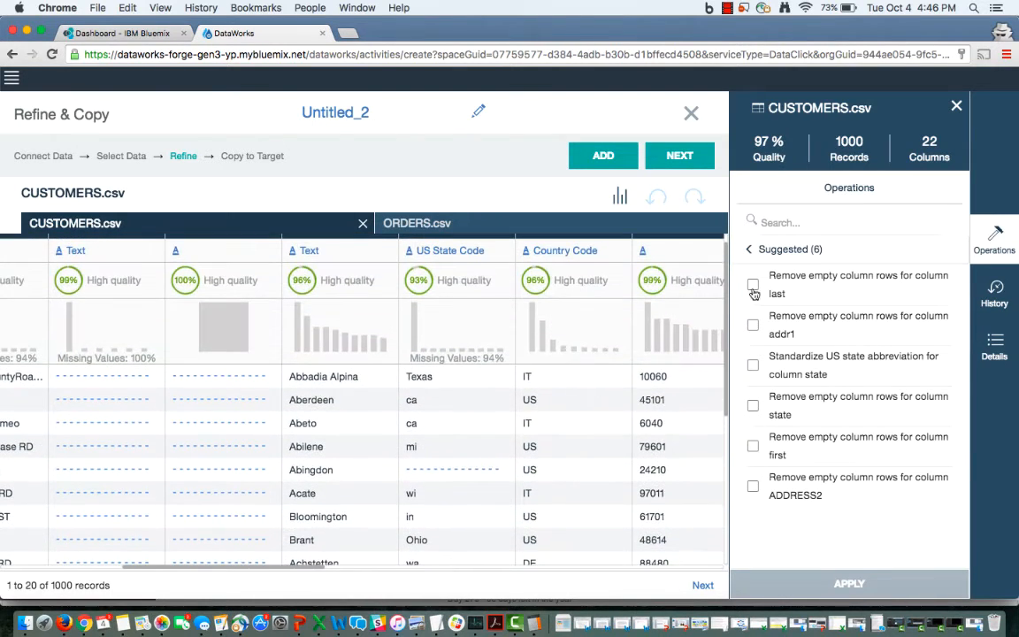
{"action": "left_click", "coordinate": [753, 367]}
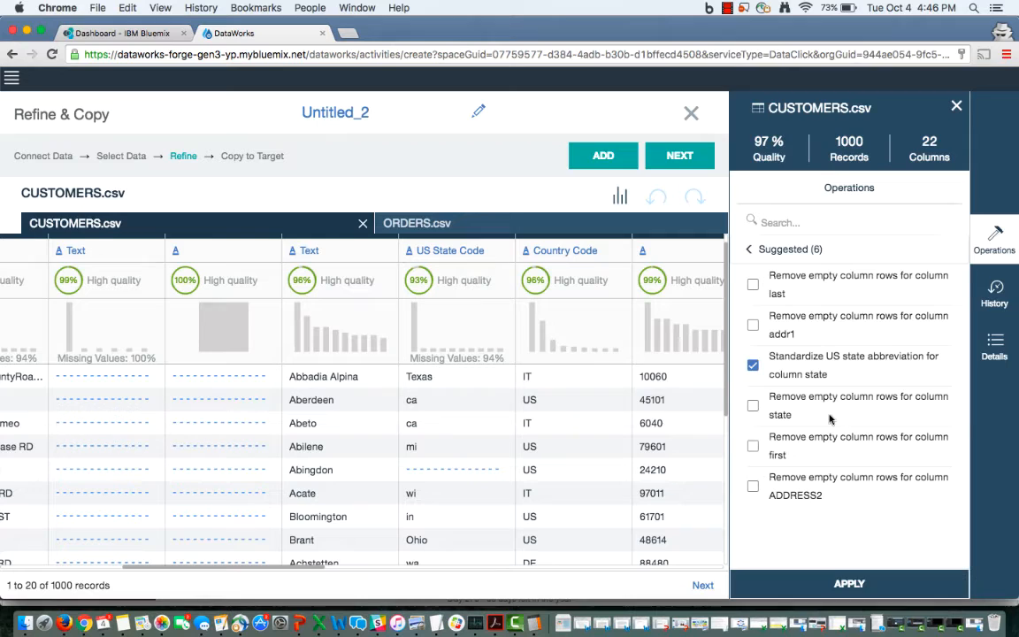
{"action": "left_click", "coordinate": [851, 583]}
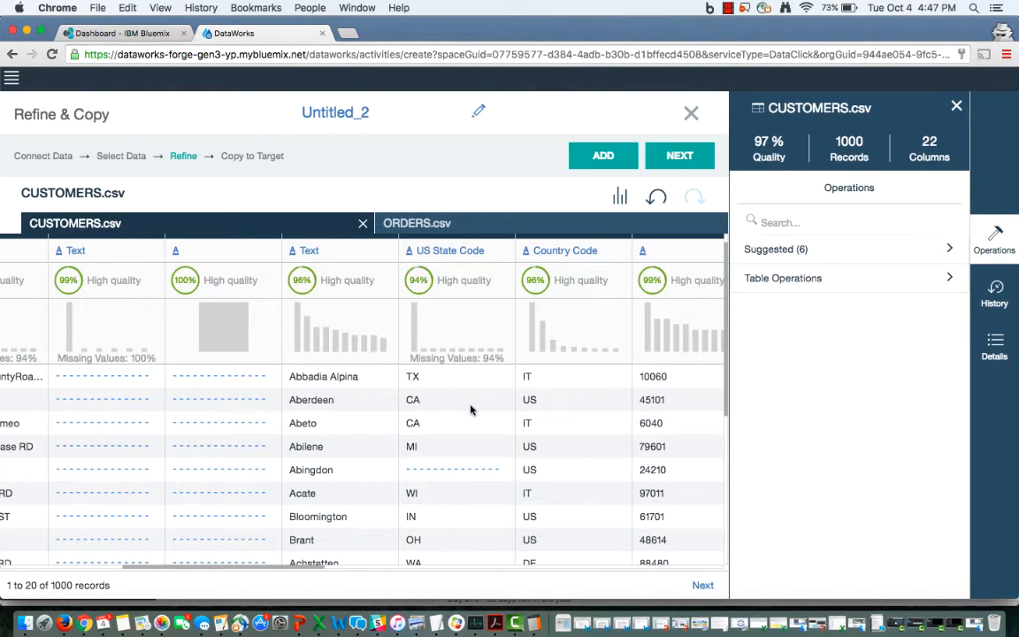
Remove the ADDRESS2 and LOCALITY columns from CUSTOMERS.csv
{"action": "scroll", "coordinate": [460, 405], "scroll_direction": "left", "scroll_amount": 2}
{"action": "scroll", "coordinate": [457, 403], "scroll_direction": "down", "scroll_amount": 1}
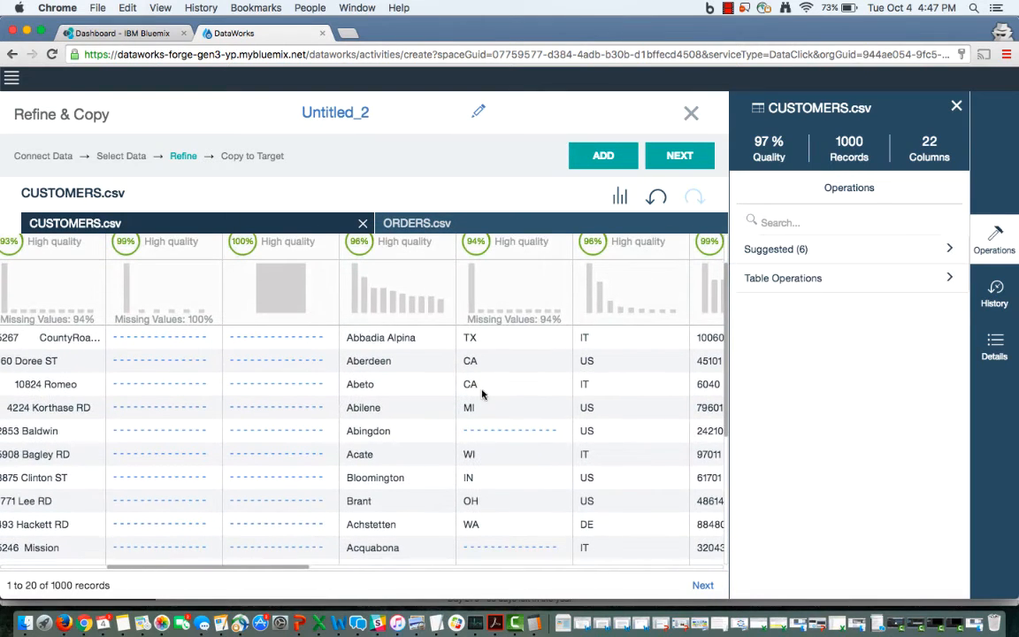
{"action": "scroll", "coordinate": [514, 291], "scroll_direction": "up", "scroll_amount": 2}
{"action": "scroll", "coordinate": [514, 370], "scroll_direction": "up", "scroll_amount": 1}
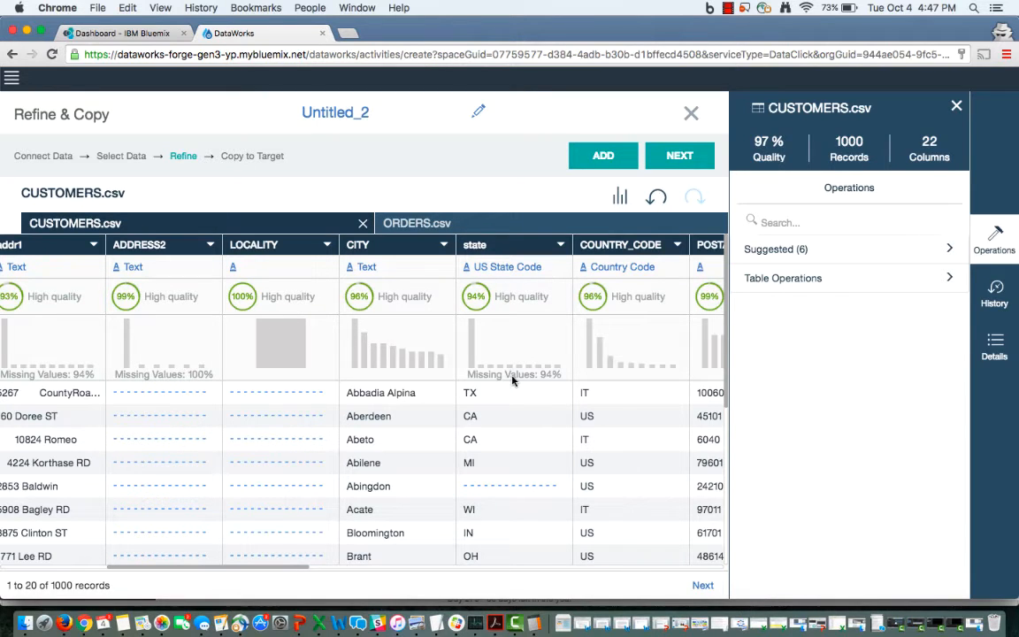
{"action": "scroll", "coordinate": [383, 392], "scroll_direction": "left", "scroll_amount": 3}
{"action": "scroll", "coordinate": [383, 392], "scroll_direction": "left", "scroll_amount": 6}
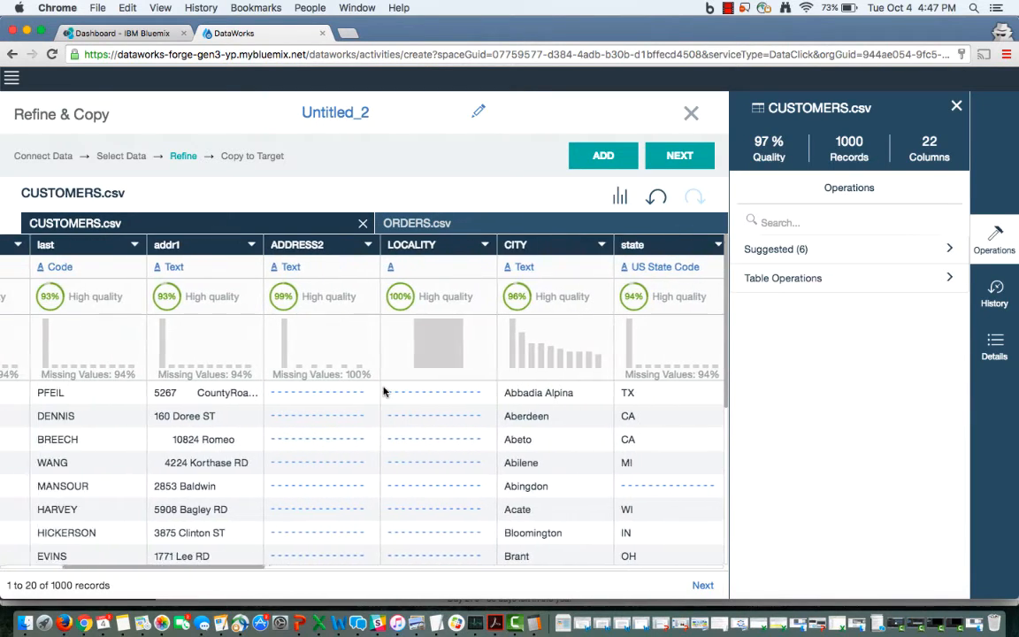
{"action": "left_click", "coordinate": [449, 245]}
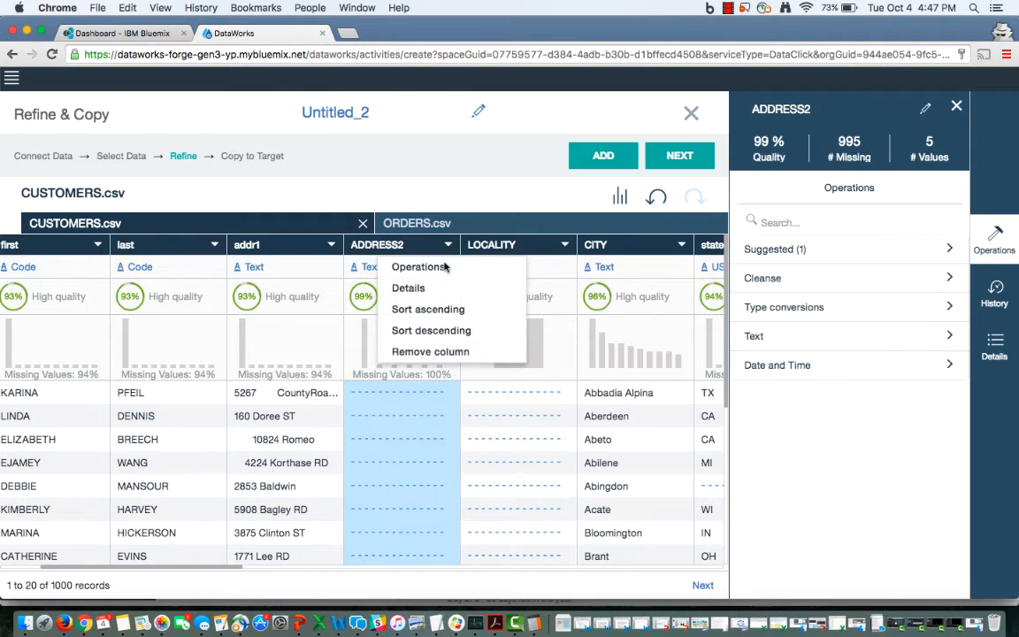
{"action": "left_click", "coordinate": [409, 348]}
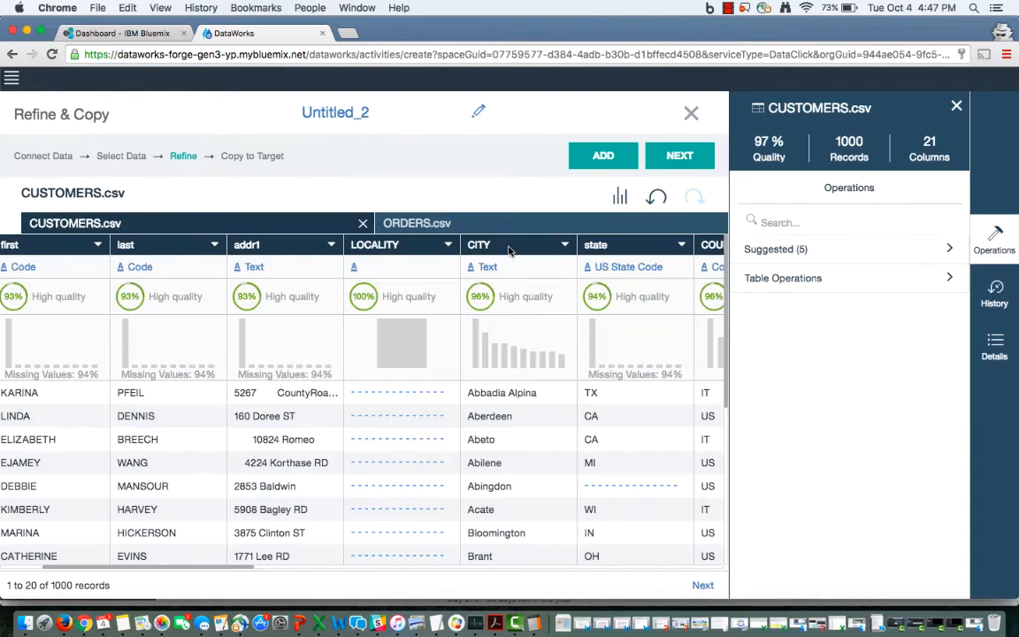
{"action": "left_click", "coordinate": [449, 245]}
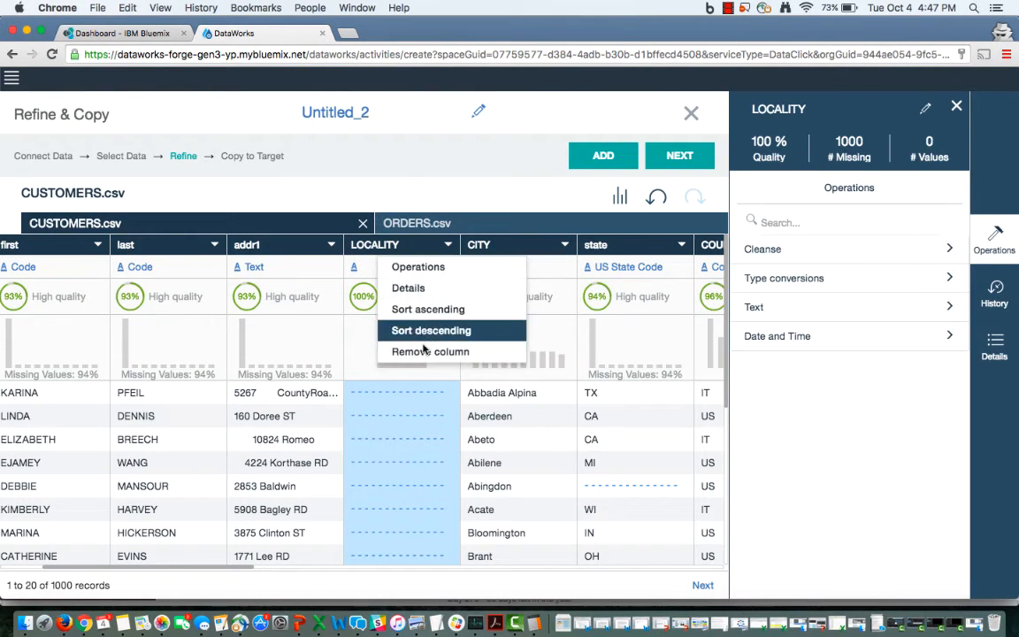
{"action": "left_click", "coordinate": [418, 352]}
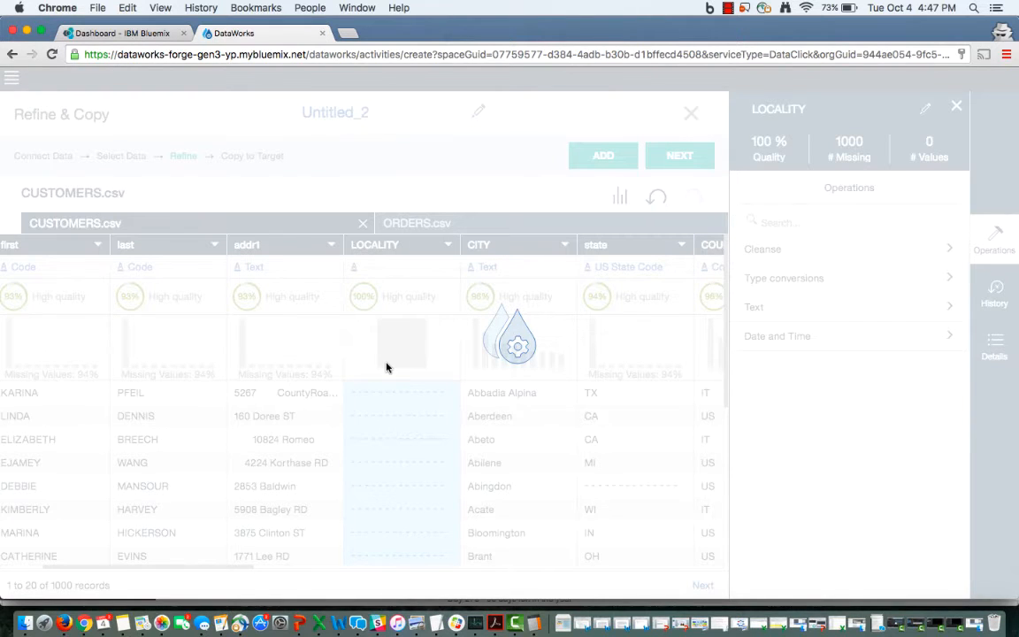
Look through the text trim operations available for the addr1 column of CUSTOMERS.csv
{"action": "scroll", "coordinate": [323, 371], "scroll_direction": "left", "scroll_amount": 3}
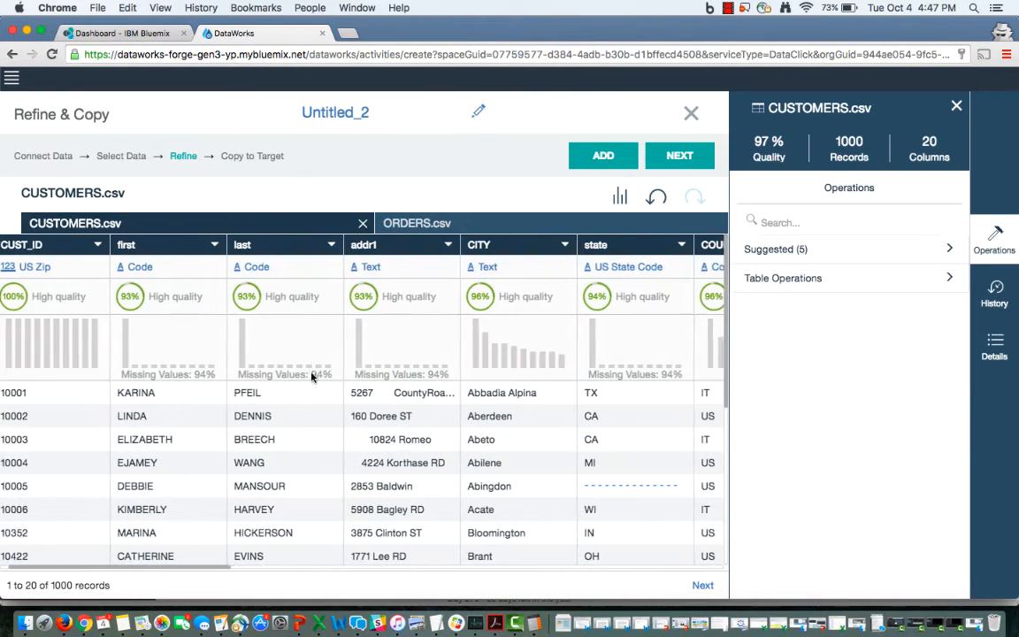
{"action": "scroll", "coordinate": [311, 377], "scroll_direction": "left", "scroll_amount": 1}
{"action": "scroll", "coordinate": [429, 471], "scroll_direction": "down", "scroll_amount": 2}
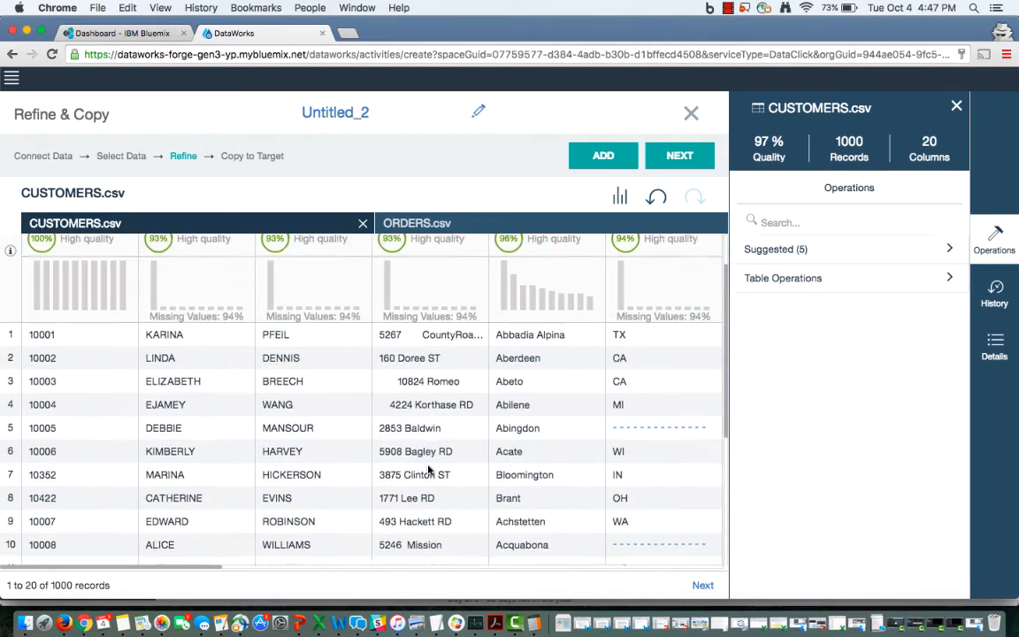
{"action": "scroll", "coordinate": [429, 471], "scroll_direction": "down", "scroll_amount": 1}
{"action": "scroll", "coordinate": [428, 466], "scroll_direction": "up", "scroll_amount": 4}
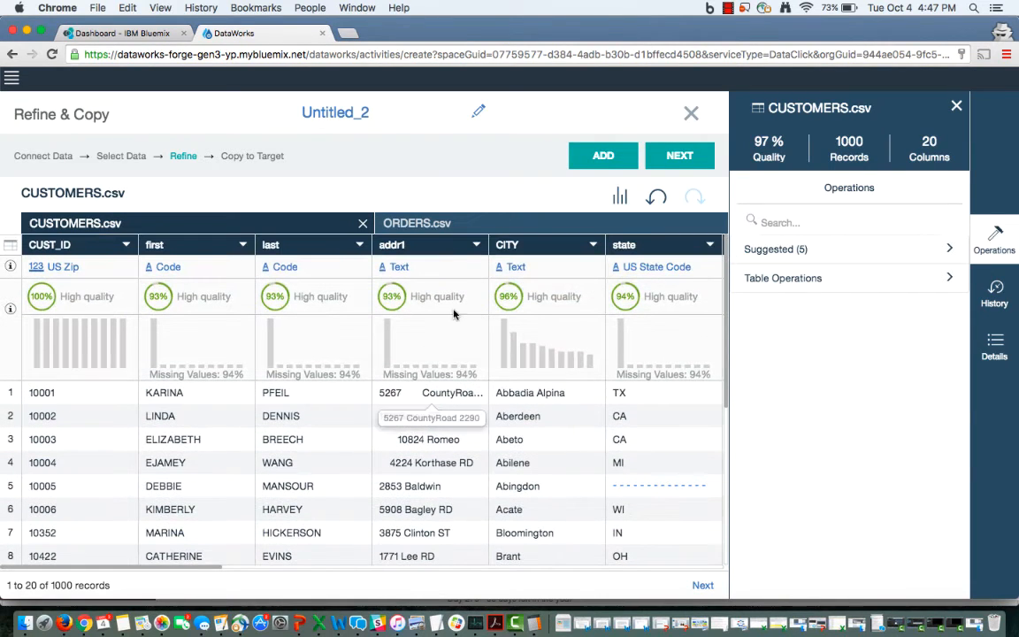
{"action": "left_click", "coordinate": [422, 246]}
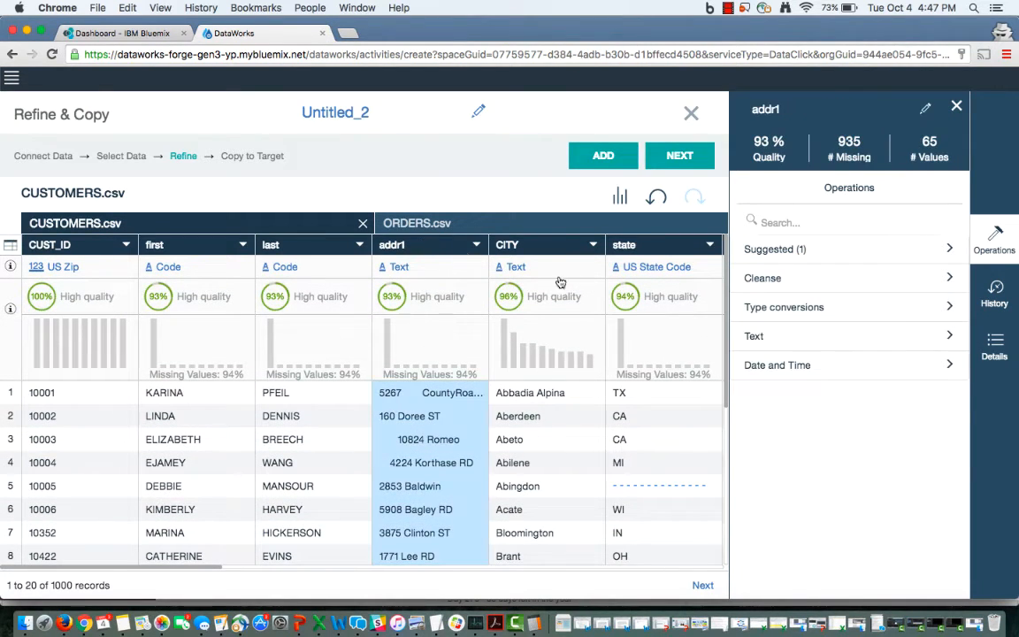
{"action": "left_click", "coordinate": [758, 336]}
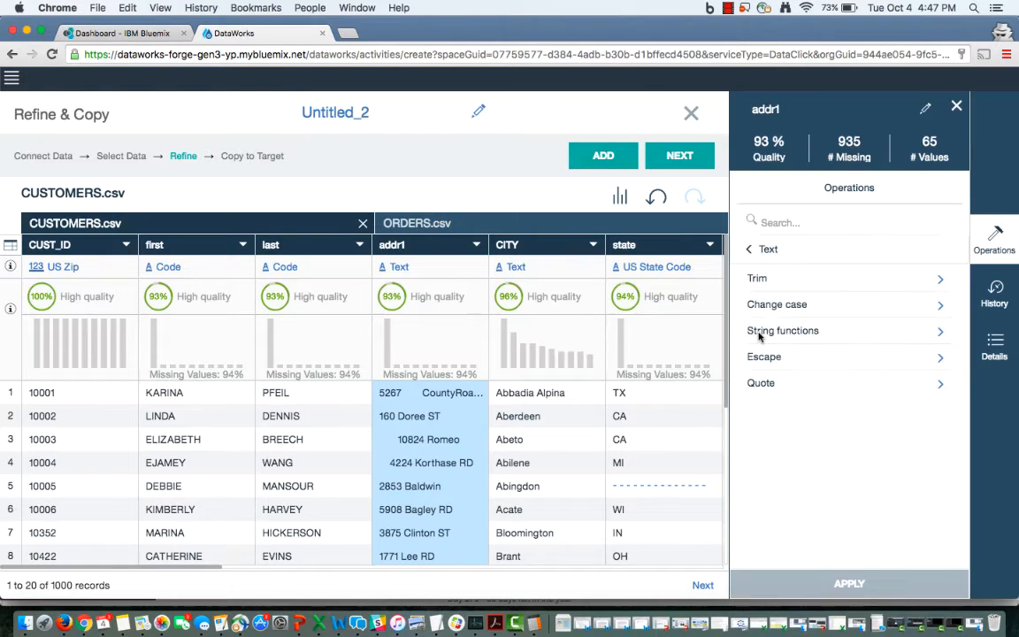
{"action": "left_click", "coordinate": [758, 279]}
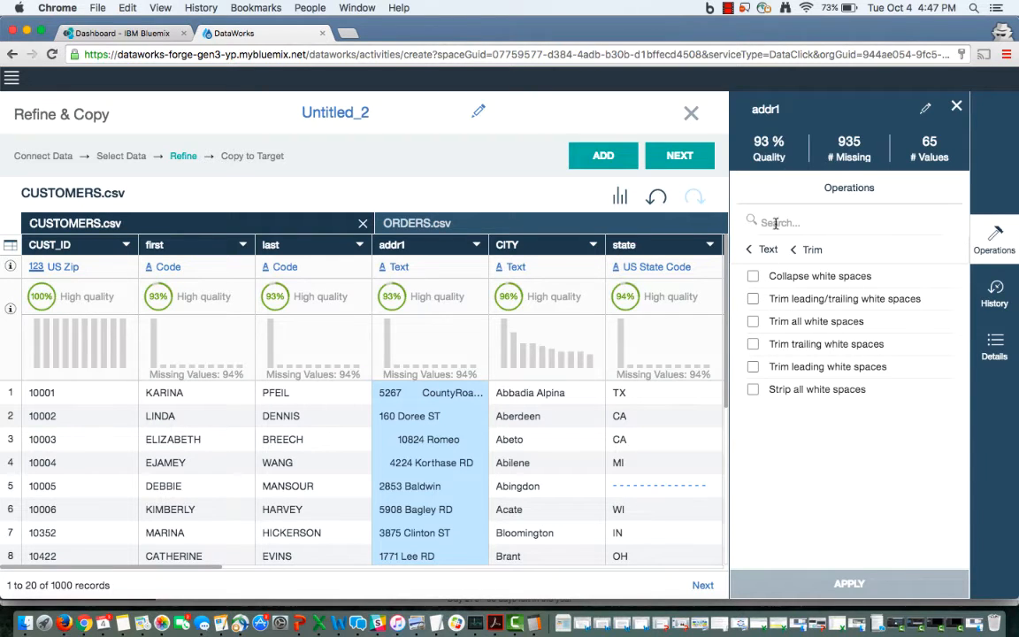
Search the operations for "white" and apply Trim all white spaces to the addr1 column
{"action": "left_click", "coordinate": [763, 250]}
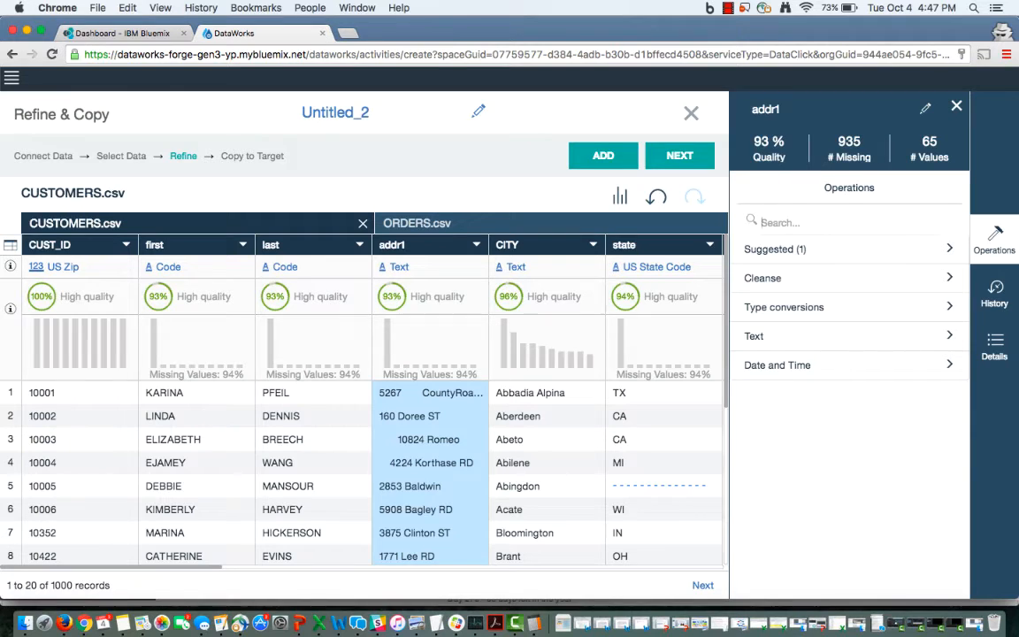
{"action": "type", "text": "tri"}
{"action": "key", "text": "BackSpace"}
{"action": "key", "text": "BackSpace"}
{"action": "key", "text": "BackSpace"}
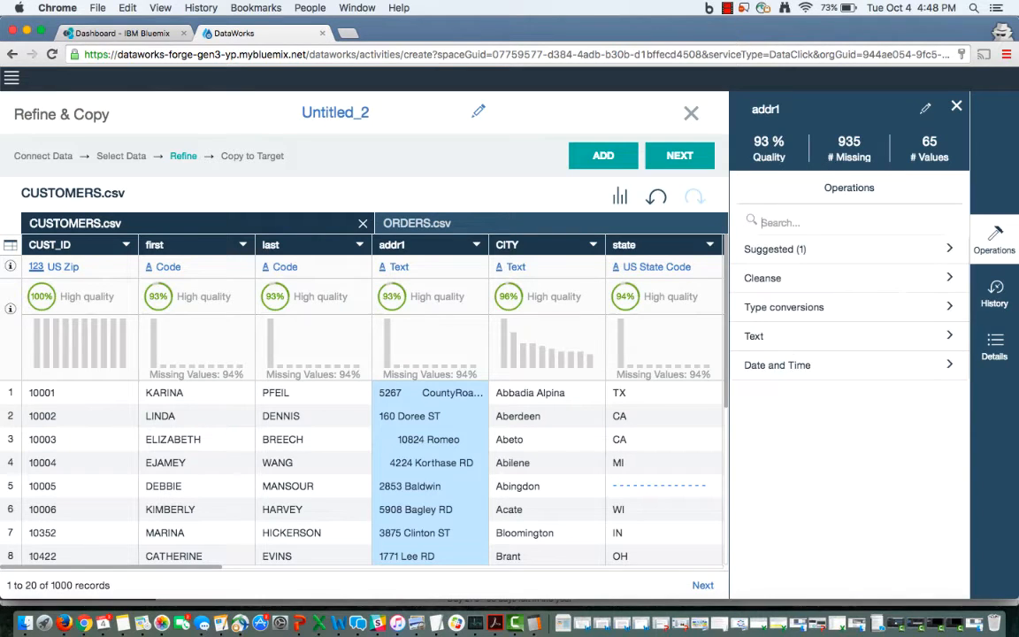
{"action": "type", "text": "white"}
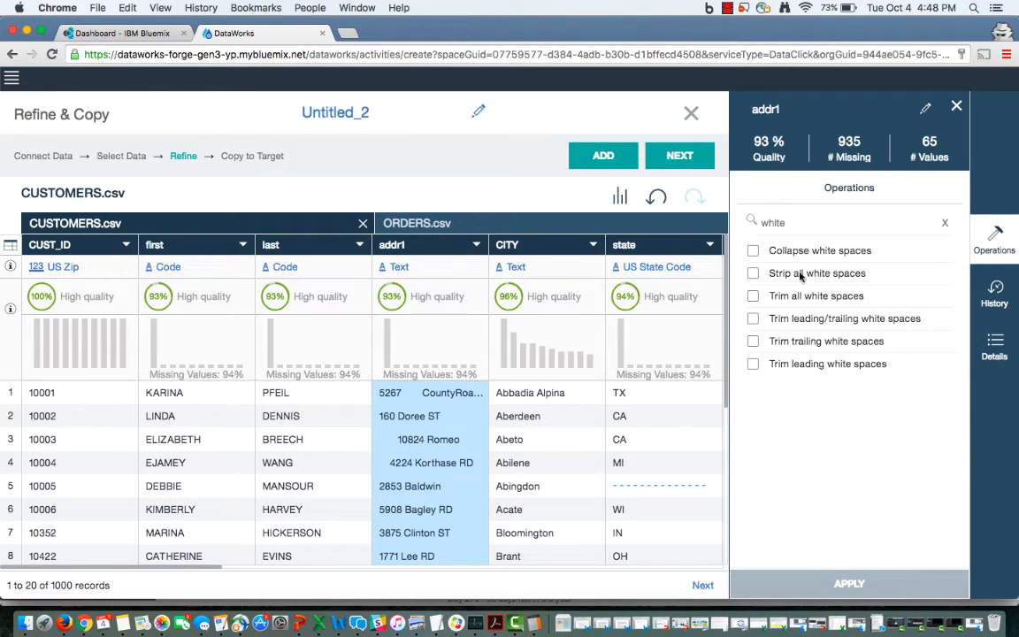
{"action": "left_click", "coordinate": [753, 296]}
{"action": "left_click", "coordinate": [847, 587]}
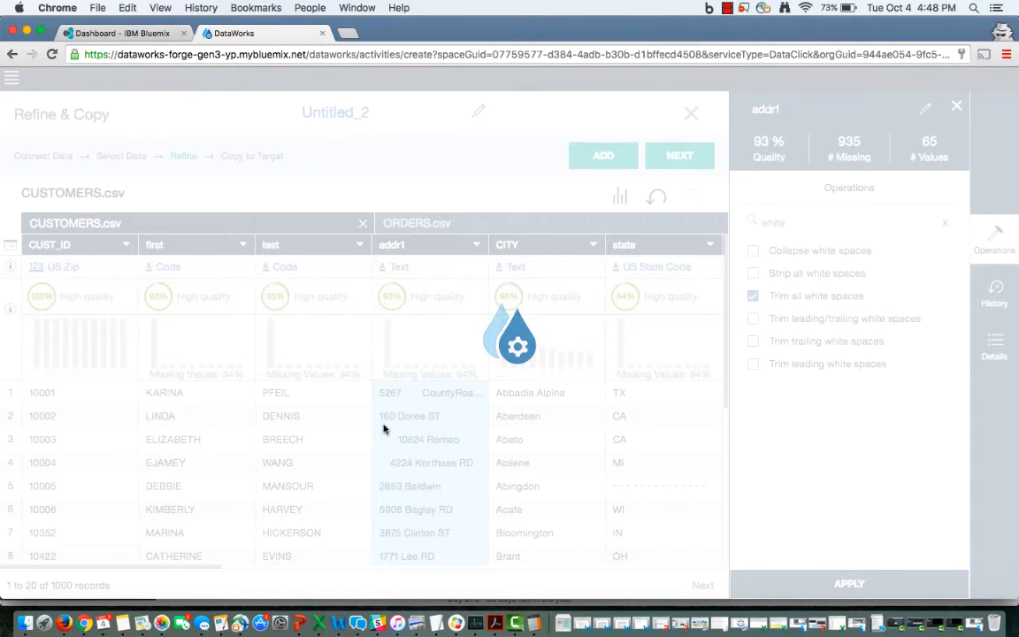
{"action": "scroll", "coordinate": [389, 380], "scroll_direction": "down", "scroll_amount": 2}
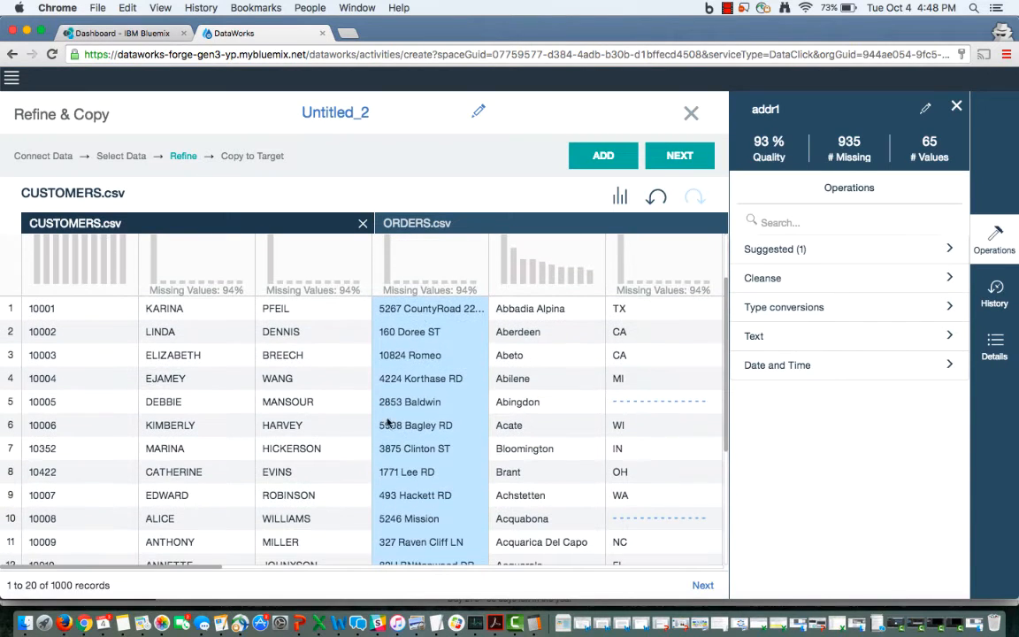
{"action": "scroll", "coordinate": [410, 346], "scroll_direction": "up", "scroll_amount": 2}
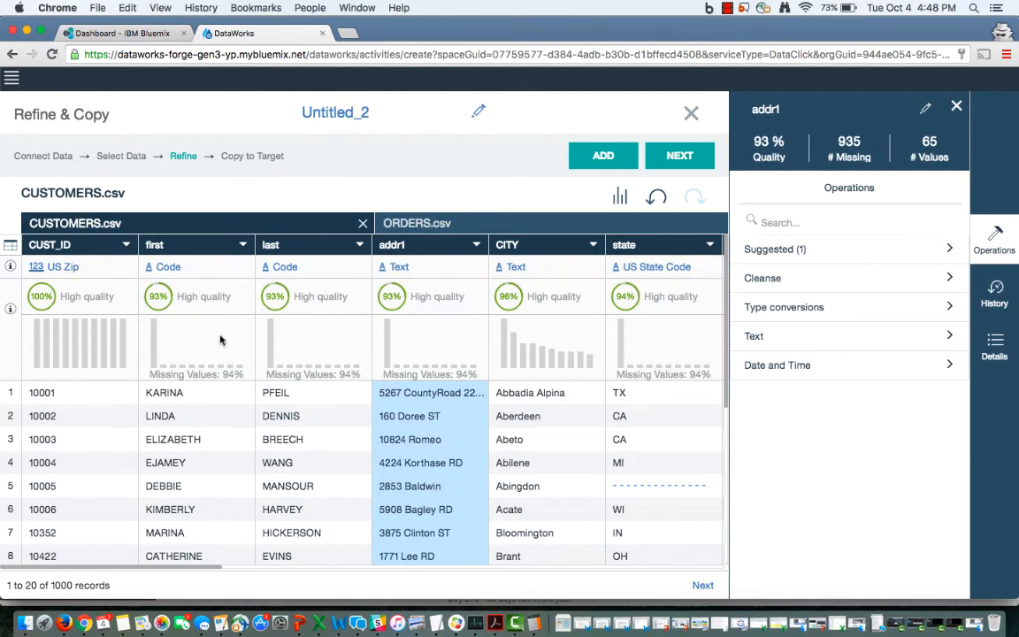
Start the Standardize table operation on CUSTOMERS.csv with the first and last columns as input
{"action": "left_click", "coordinate": [327, 398]}
{"action": "left_click", "coordinate": [182, 247]}
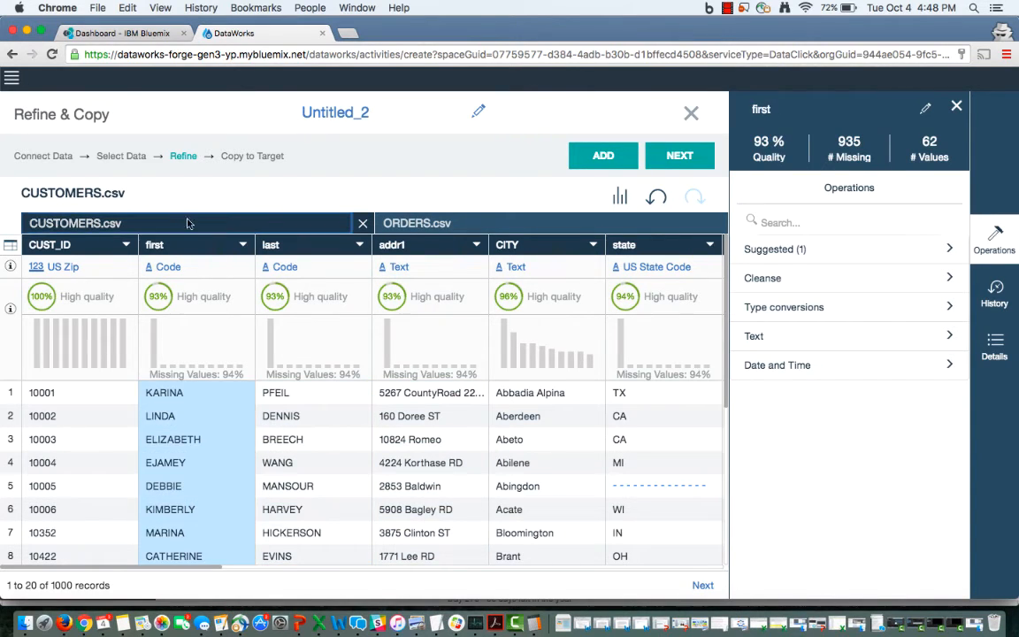
{"action": "left_click", "coordinate": [230, 223]}
{"action": "left_click", "coordinate": [784, 280]}
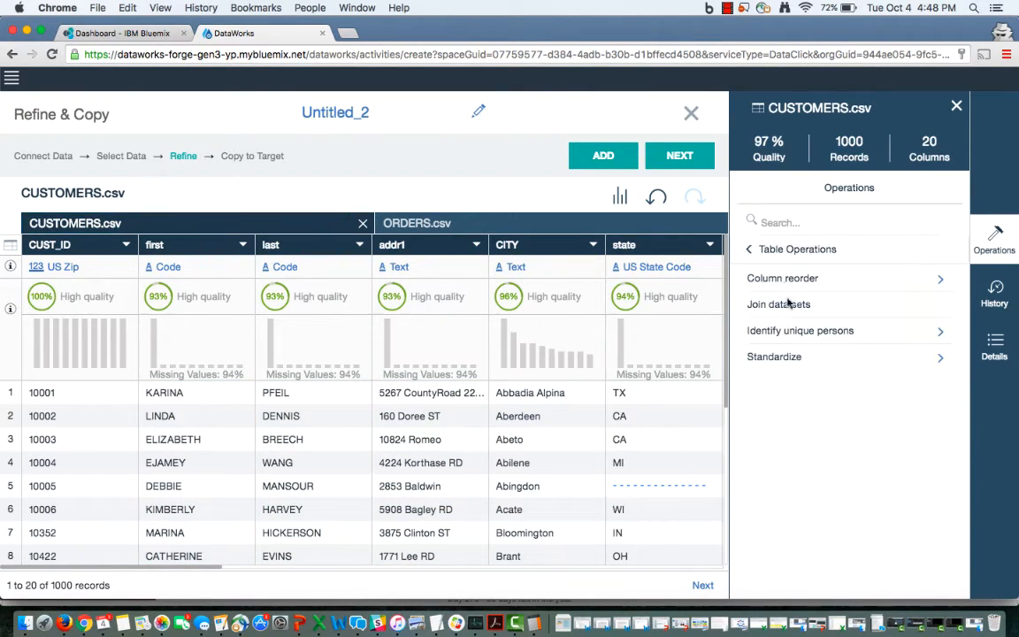
{"action": "left_click", "coordinate": [775, 358]}
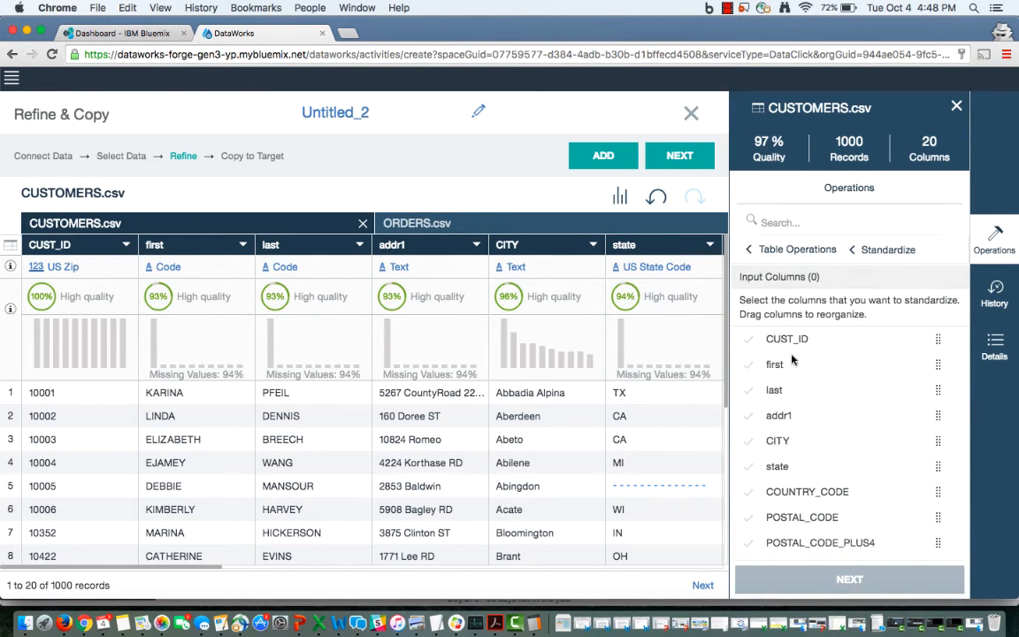
{"action": "left_click", "coordinate": [748, 365]}
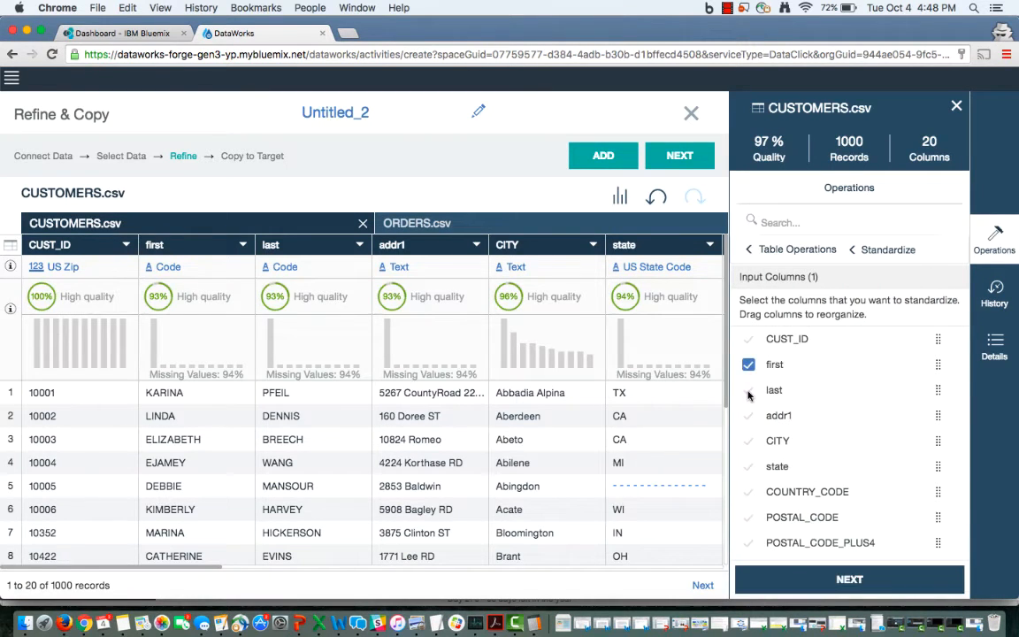
{"action": "left_click", "coordinate": [749, 390]}
{"action": "scroll", "coordinate": [826, 442], "scroll_direction": "down", "scroll_amount": 2}
{"action": "scroll", "coordinate": [826, 442], "scroll_direction": "down", "scroll_amount": 1}
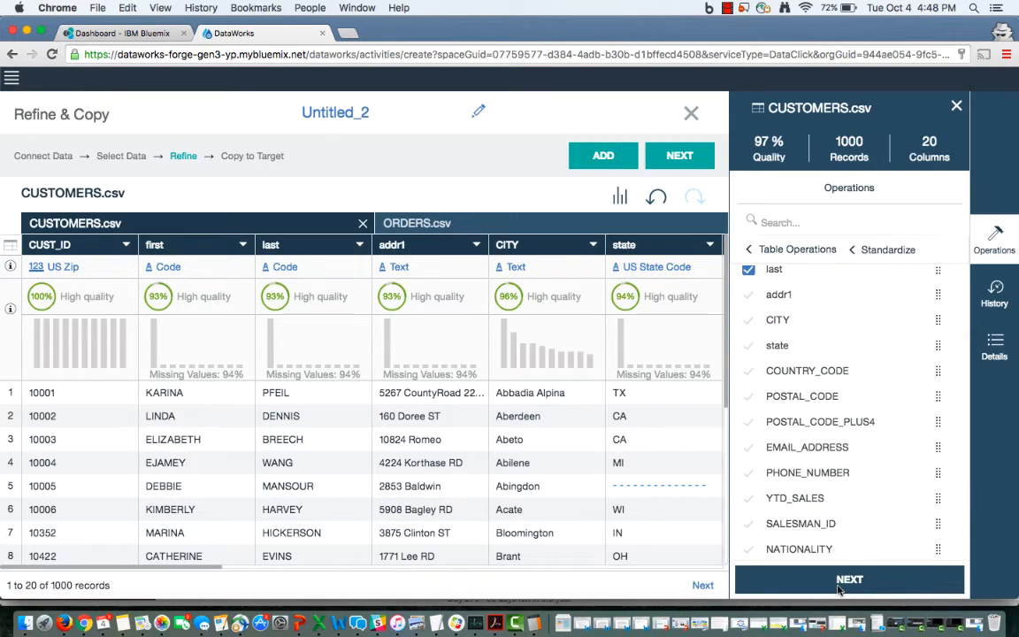
{"action": "left_click", "coordinate": [842, 580]}
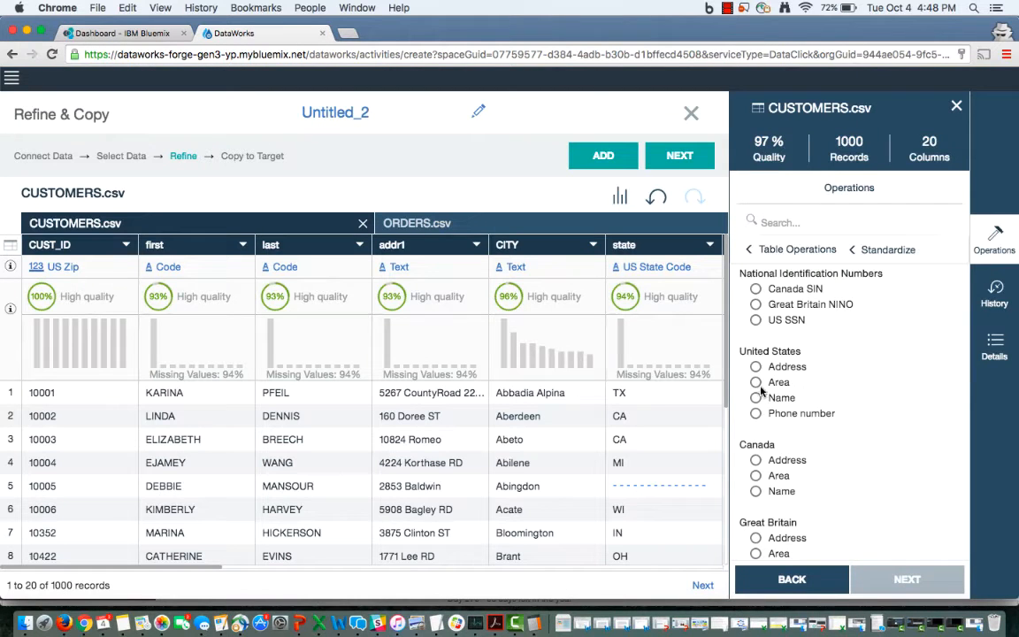
Standardize the input columns as United States names, outputting a FullName column in Title Case
{"action": "scroll", "coordinate": [782, 470], "scroll_direction": "down", "scroll_amount": 5}
{"action": "scroll", "coordinate": [782, 469], "scroll_direction": "up", "scroll_amount": 5}
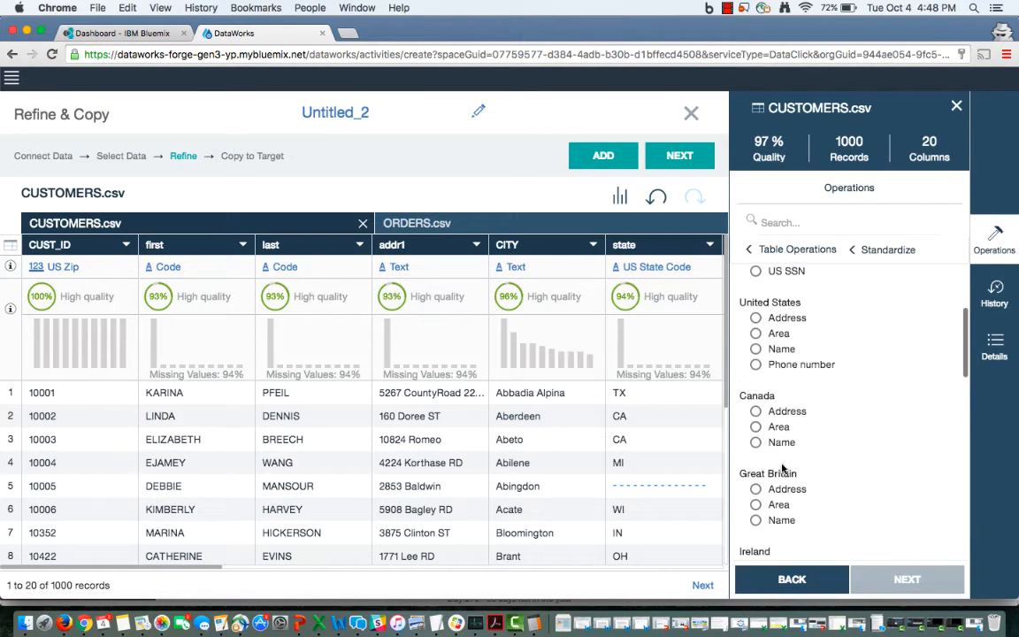
{"action": "left_click", "coordinate": [757, 429]}
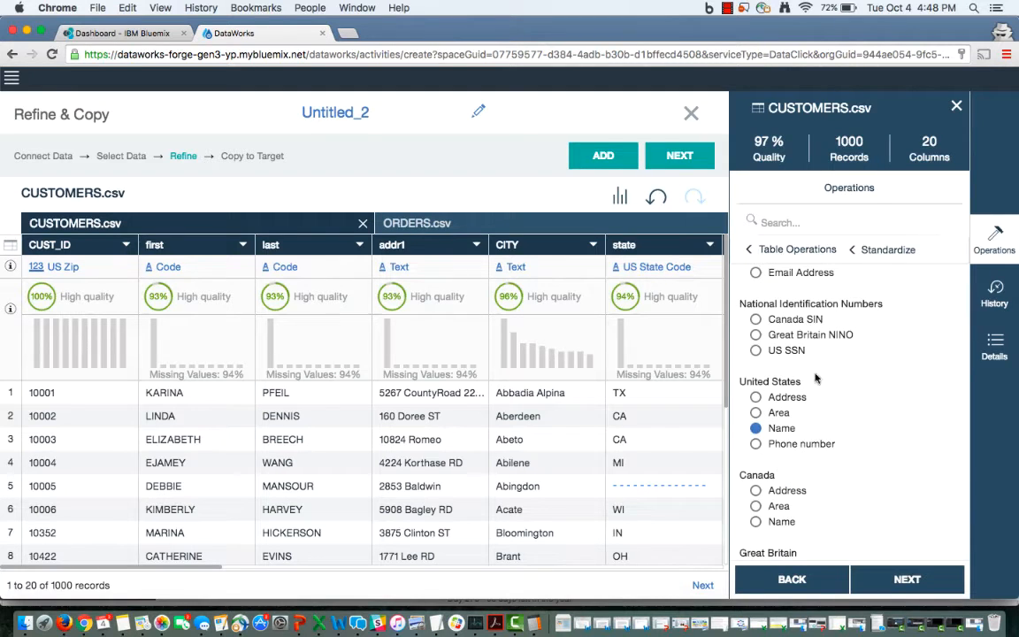
{"action": "left_click", "coordinate": [904, 580]}
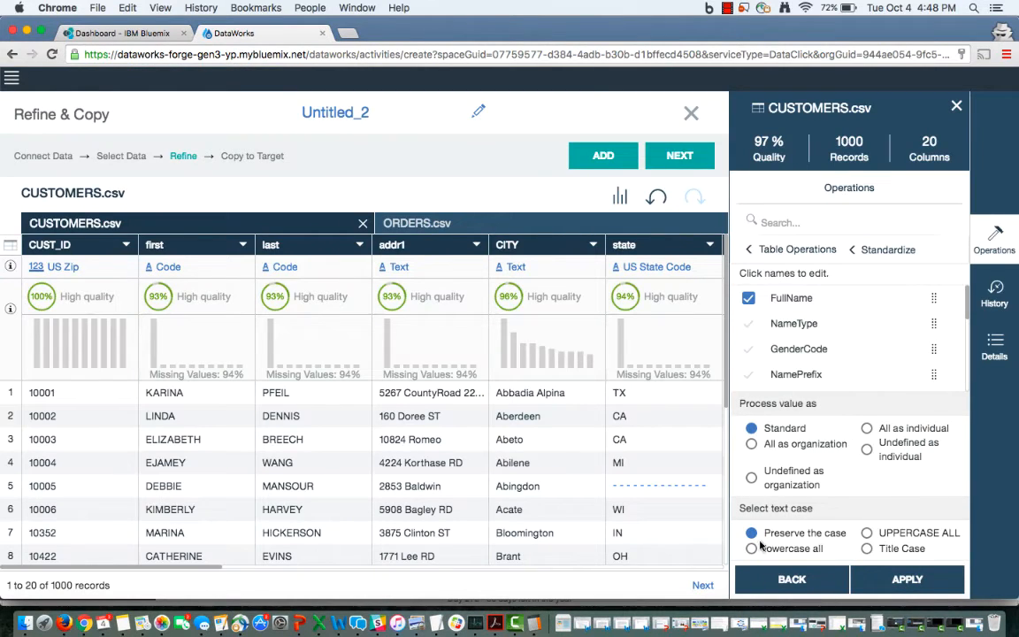
{"action": "left_click", "coordinate": [868, 549]}
{"action": "left_click", "coordinate": [903, 580]}
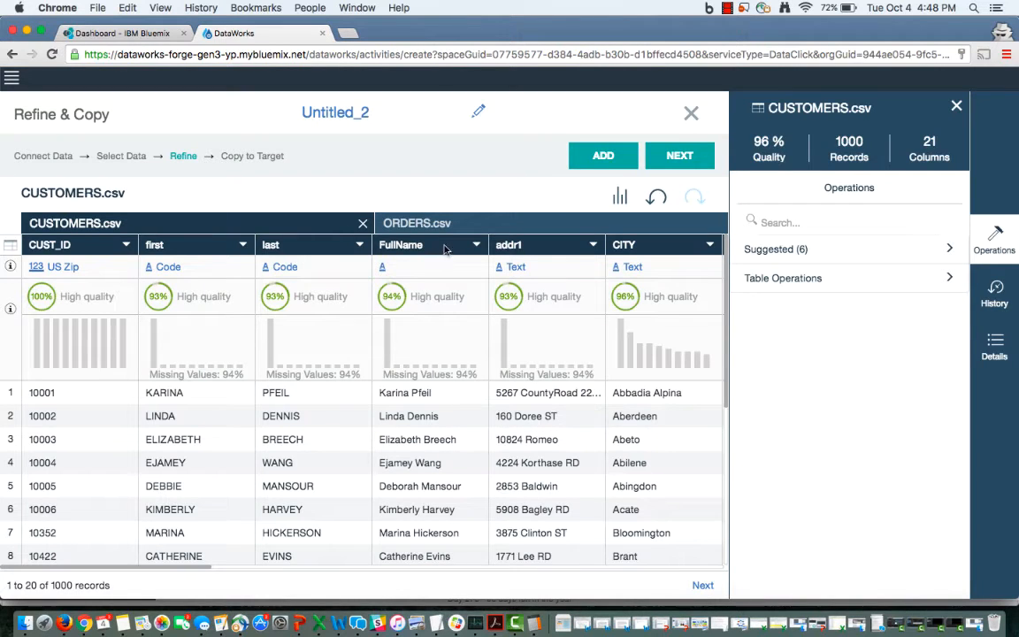
{"action": "left_click", "coordinate": [389, 245]}
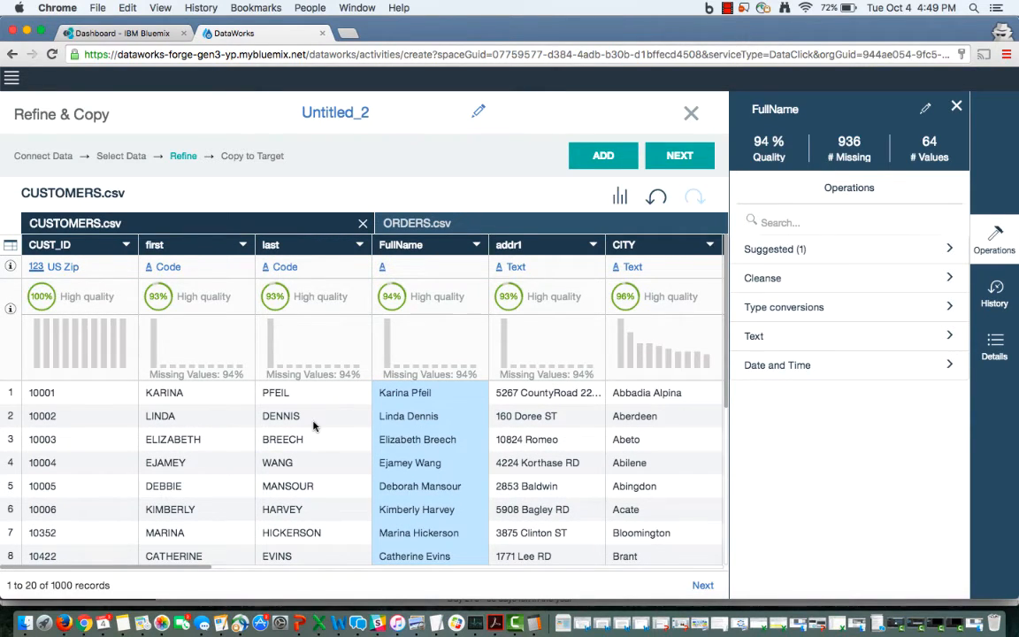
Remove the empty DRIVER_LICENSE column from CUSTOMERS.csv
{"action": "scroll", "coordinate": [314, 426], "scroll_direction": "right", "scroll_amount": 10}
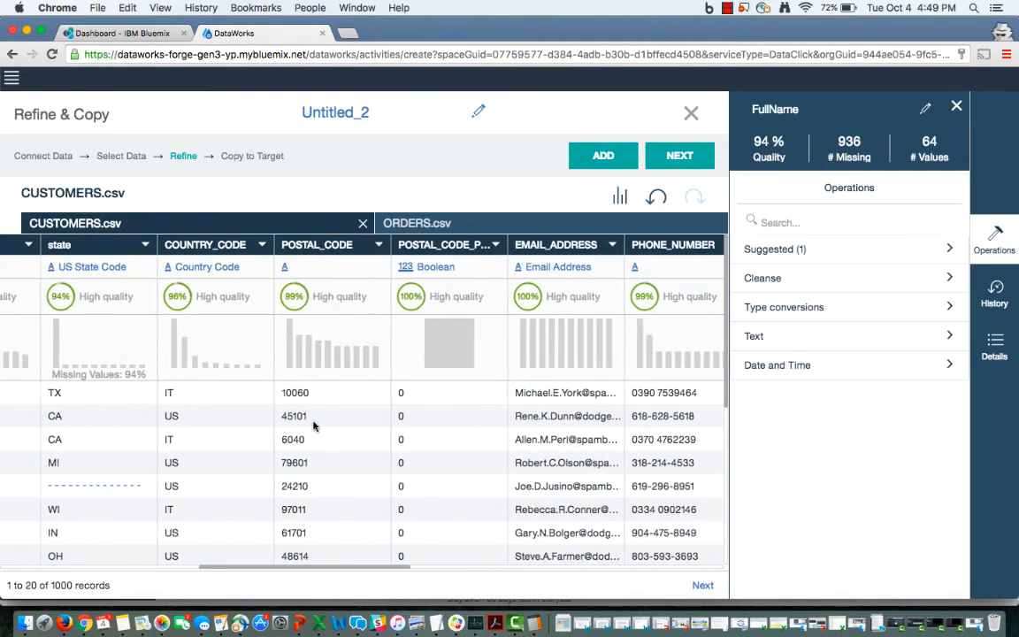
{"action": "scroll", "coordinate": [313, 427], "scroll_direction": "right", "scroll_amount": 10}
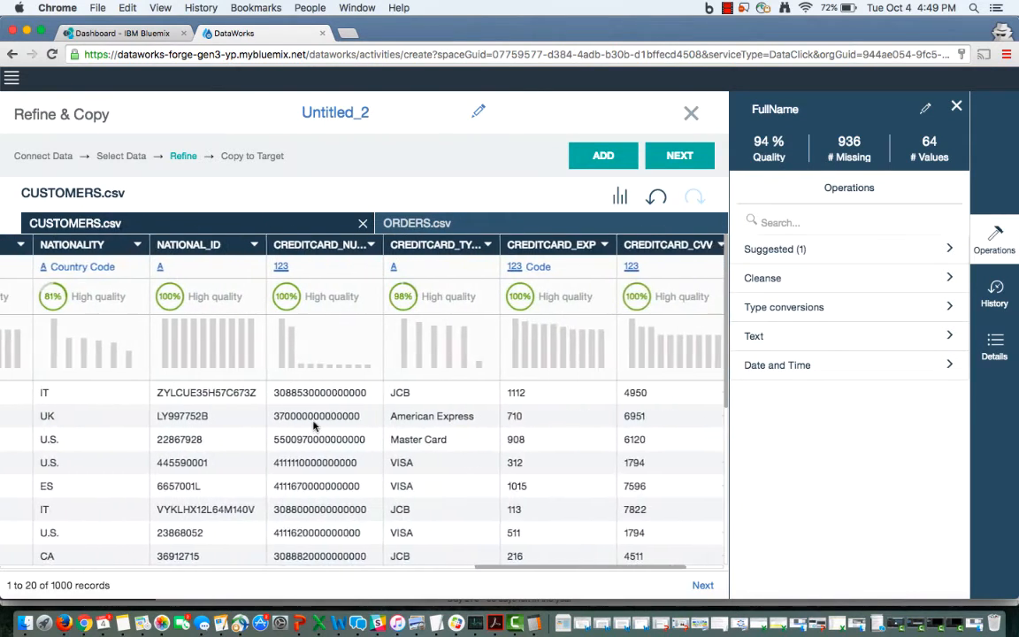
{"action": "scroll", "coordinate": [313, 427], "scroll_direction": "right", "scroll_amount": 3}
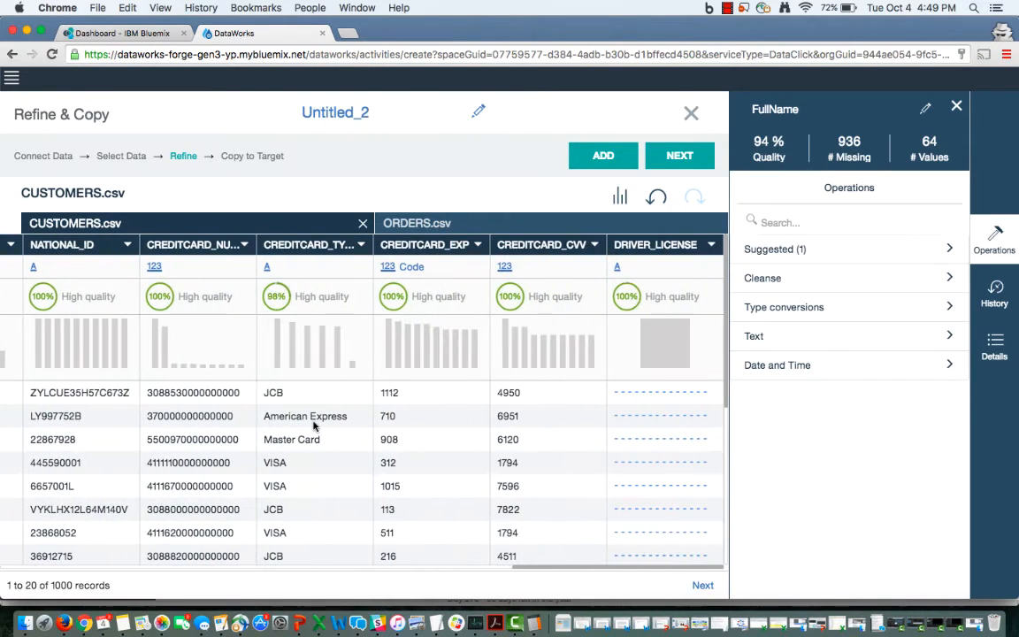
{"action": "left_click", "coordinate": [712, 244]}
{"action": "left_click", "coordinate": [655, 351]}
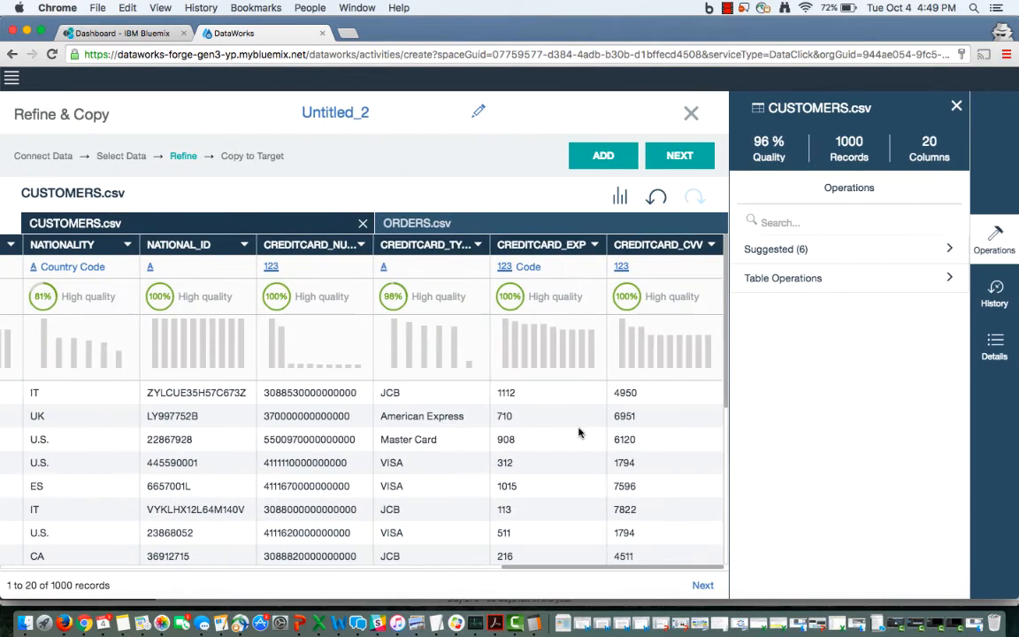
Set up a join of CUSTOMERS.csv with ORDERS.csv using CUST_ID as the join key in both tables
{"action": "scroll", "coordinate": [579, 433], "scroll_direction": "left", "scroll_amount": 10}
{"action": "left_click", "coordinate": [176, 228]}
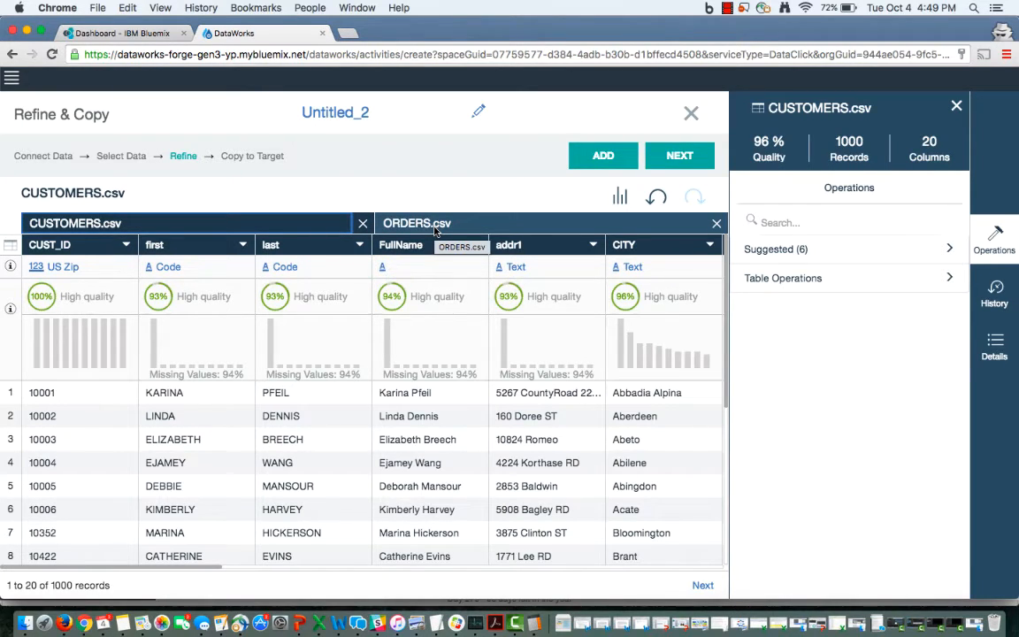
{"action": "left_click", "coordinate": [792, 279]}
{"action": "left_click", "coordinate": [775, 304]}
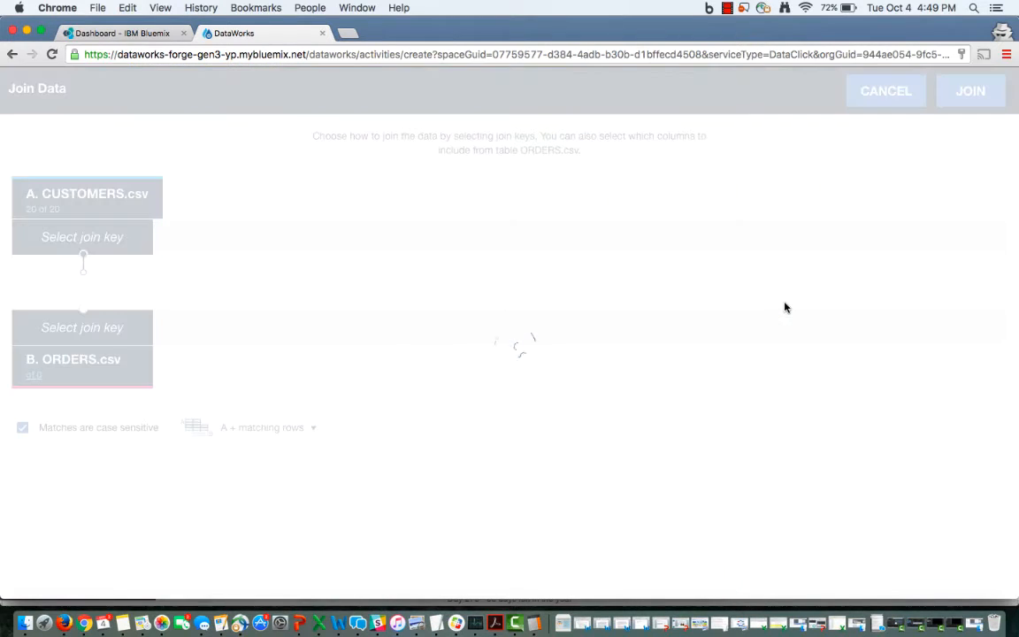
{"action": "left_click", "coordinate": [124, 237]}
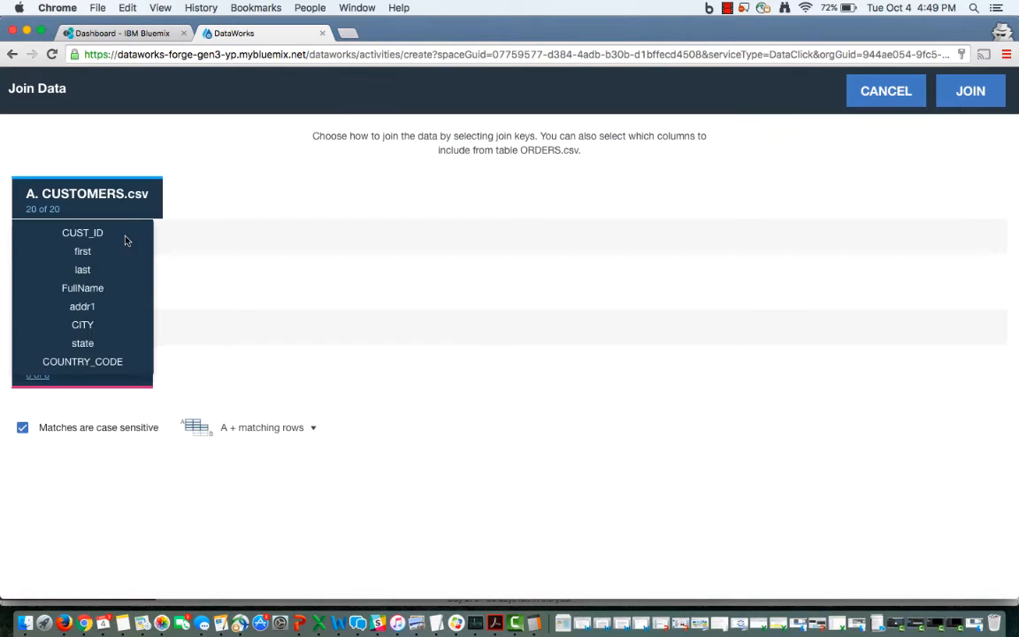
{"action": "left_click", "coordinate": [95, 237]}
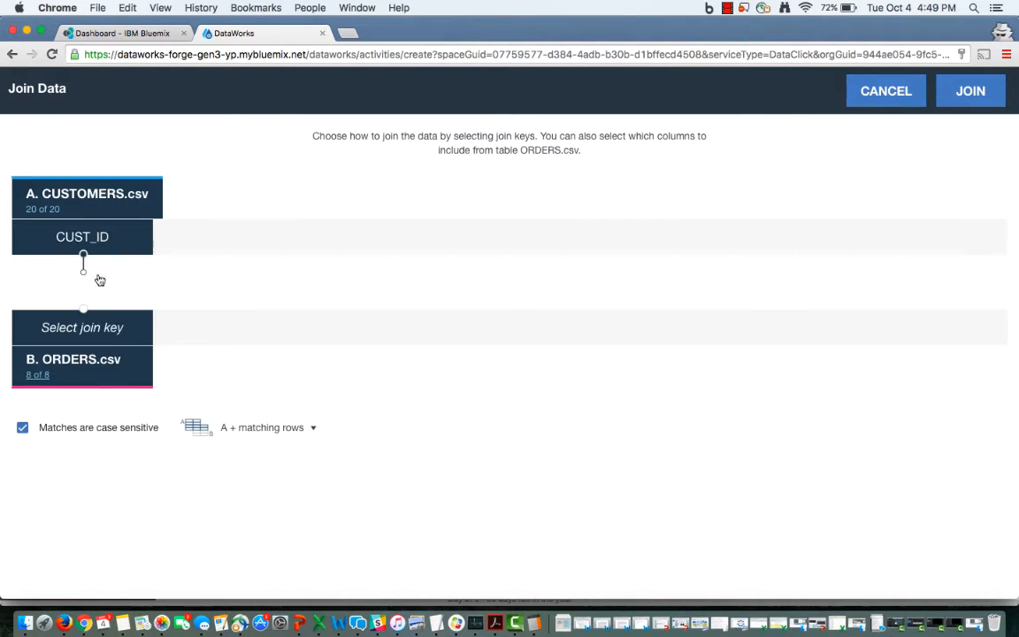
{"action": "left_click", "coordinate": [94, 329]}
{"action": "left_click", "coordinate": [91, 332]}
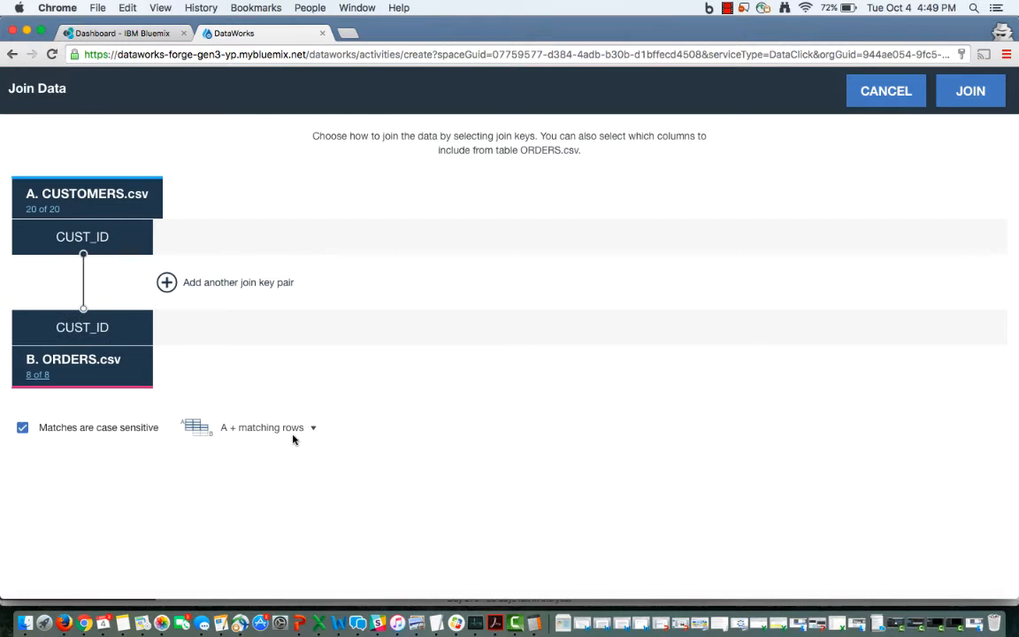
Set the join type to Matching rows and run the join of CUSTOMERS.csv and ORDERS.csv
{"action": "left_click", "coordinate": [297, 428]}
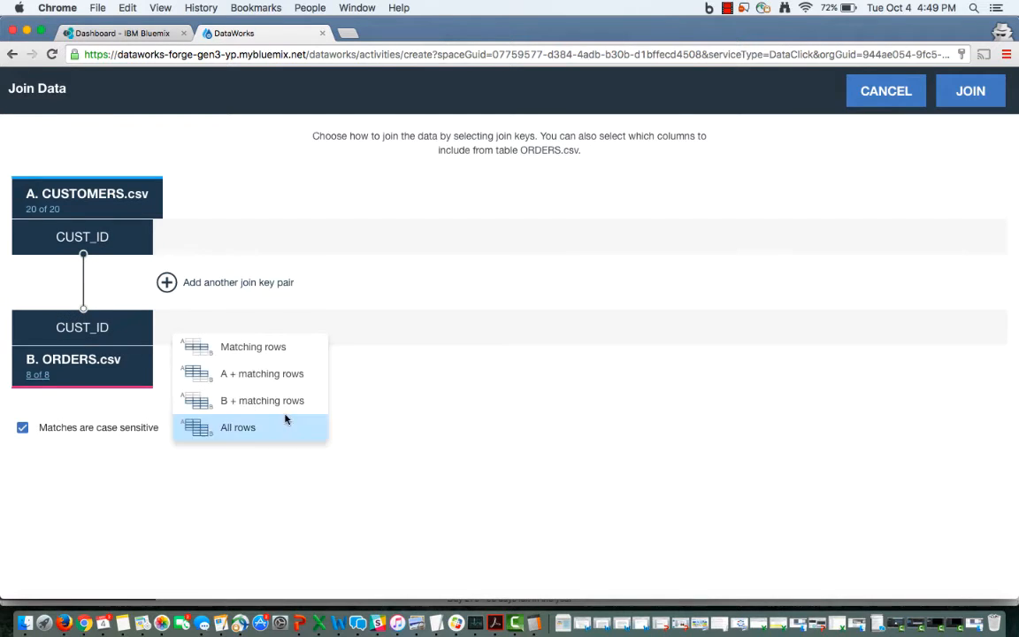
{"action": "left_click", "coordinate": [248, 349]}
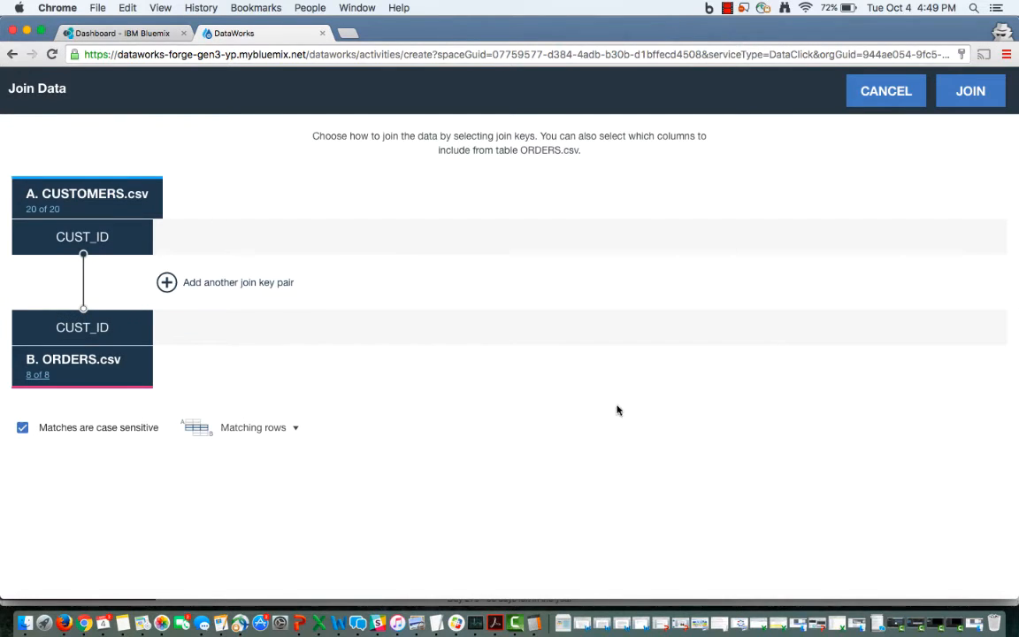
{"action": "left_click", "coordinate": [967, 93]}
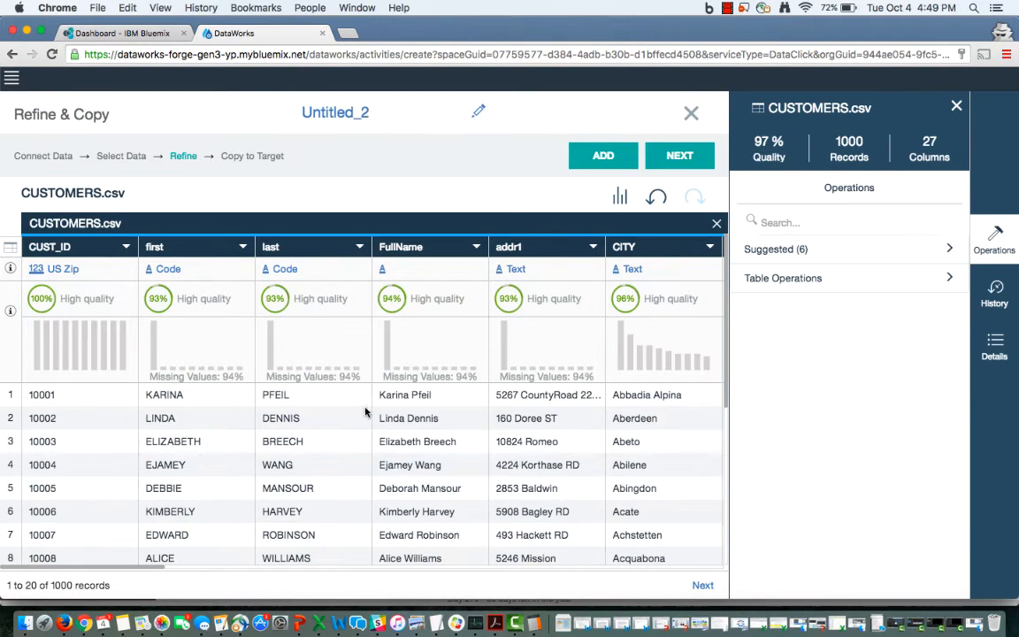
Examine the columns of the joined CUSTOMERS.csv table and the history of operations applied to it
{"action": "scroll", "coordinate": [363, 413], "scroll_direction": "down", "scroll_amount": 1}
{"action": "scroll", "coordinate": [363, 413], "scroll_direction": "up", "scroll_amount": 1}
{"action": "scroll", "coordinate": [586, 263], "scroll_direction": "right", "scroll_amount": 3}
{"action": "scroll", "coordinate": [585, 263], "scroll_direction": "right", "scroll_amount": 10}
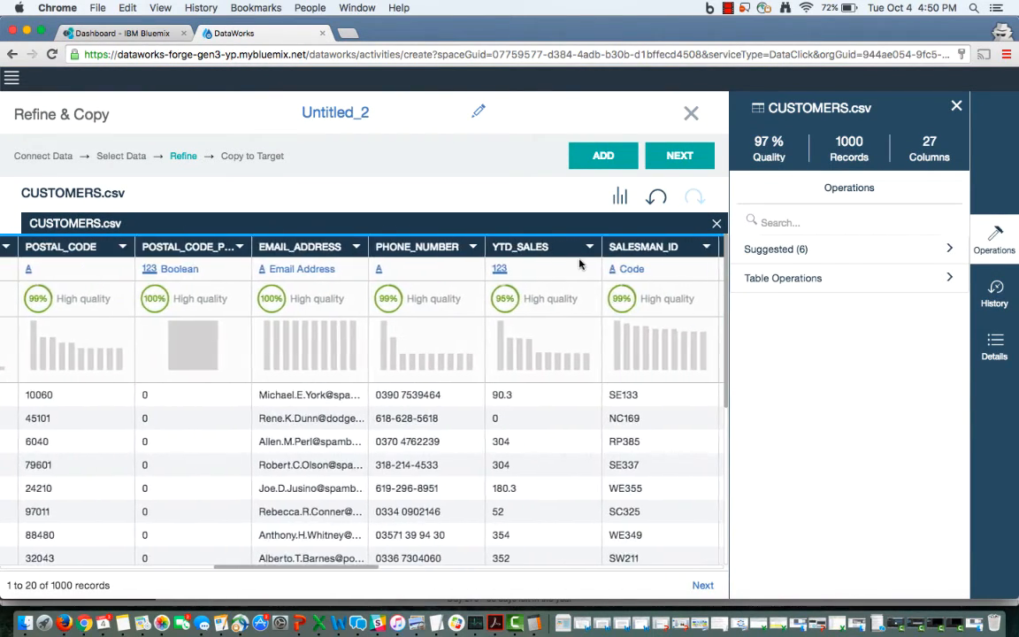
{"action": "scroll", "coordinate": [583, 266], "scroll_direction": "right", "scroll_amount": 8}
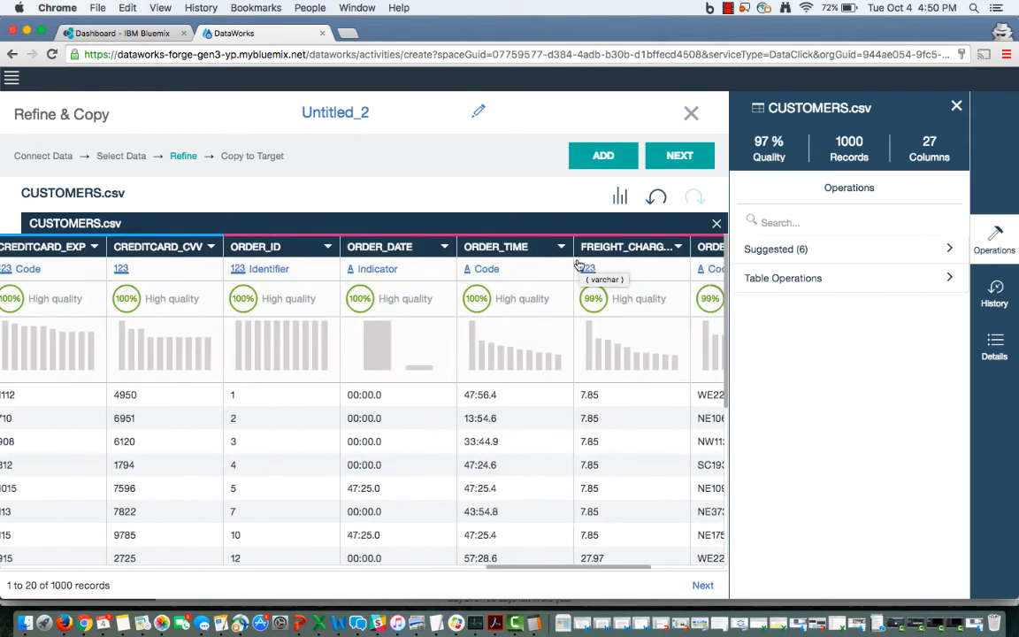
{"action": "scroll", "coordinate": [619, 256], "scroll_direction": "right", "scroll_amount": 5}
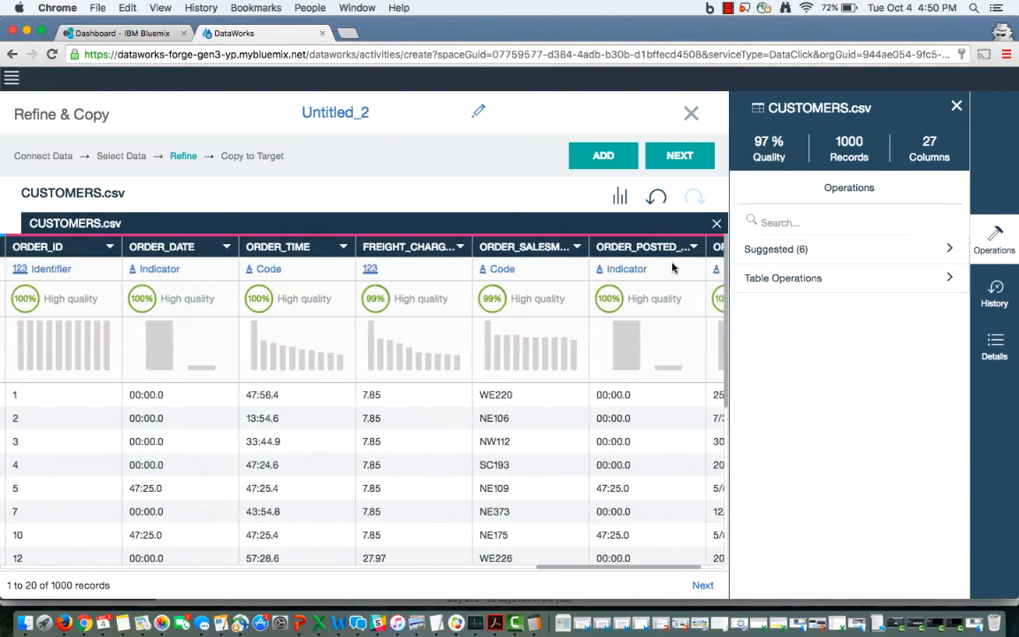
{"action": "scroll", "coordinate": [531, 275], "scroll_direction": "left", "scroll_amount": 15}
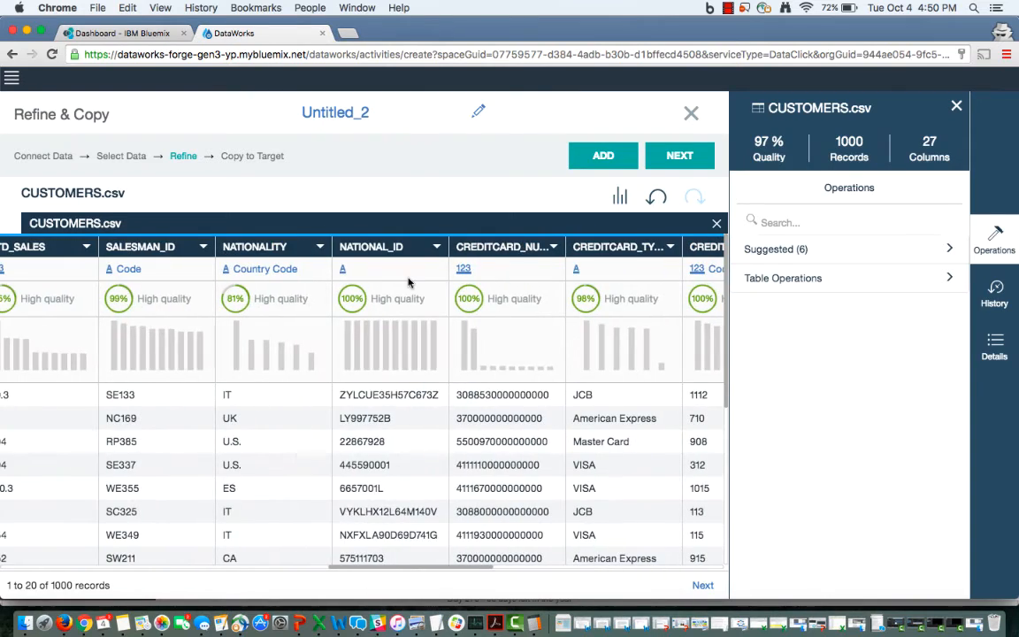
{"action": "scroll", "coordinate": [409, 282], "scroll_direction": "left", "scroll_amount": 5}
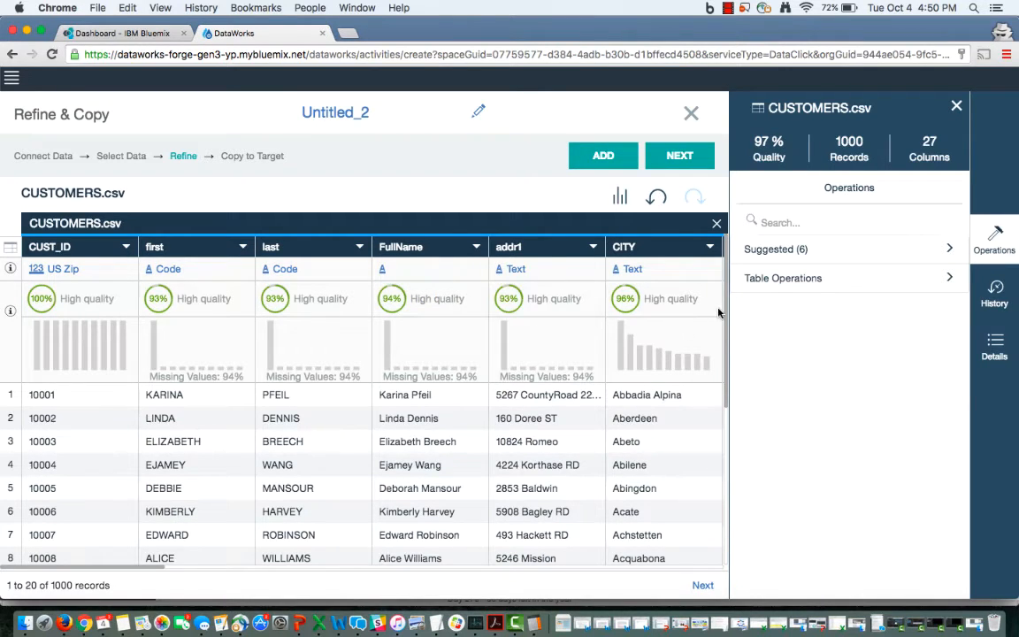
{"action": "left_click", "coordinate": [994, 292]}
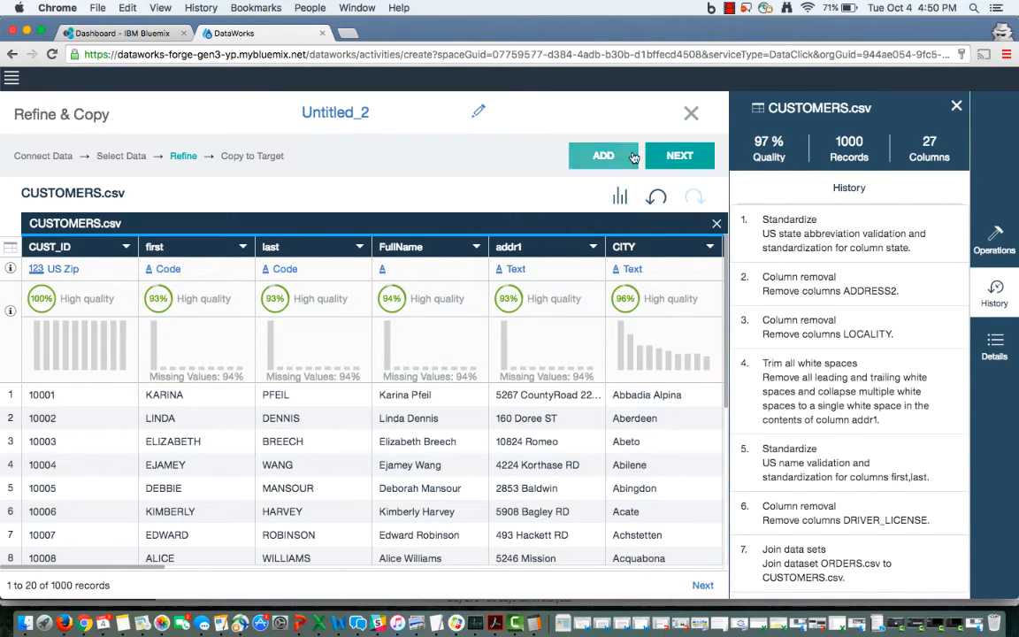
Proceed to Copy to Target and choose the Object Store Demo container of the Object Store Demo connection as the target
{"action": "left_click", "coordinate": [679, 157]}
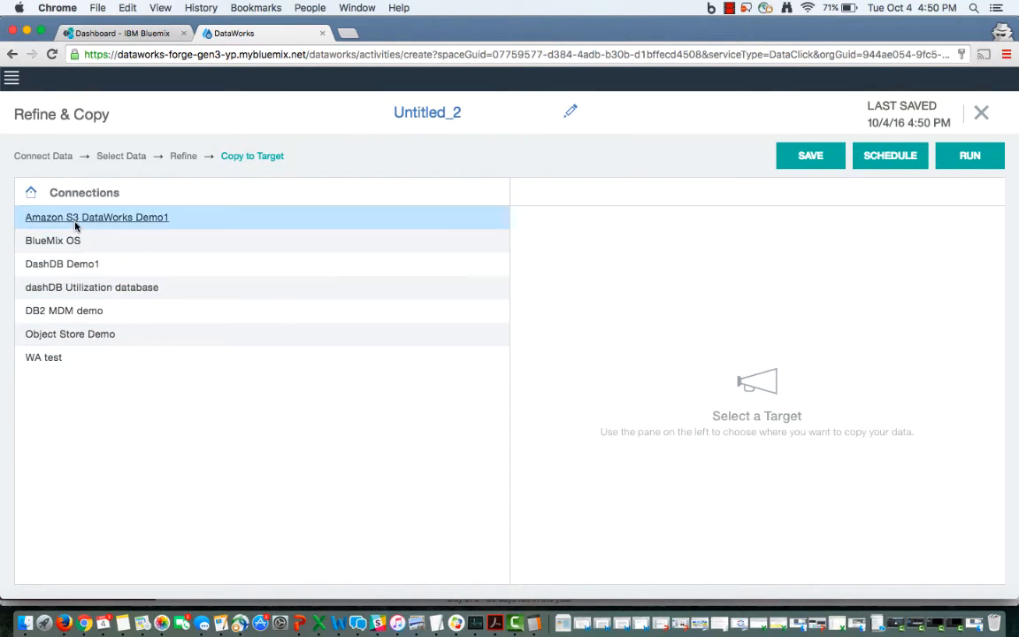
{"action": "left_click", "coordinate": [71, 339]}
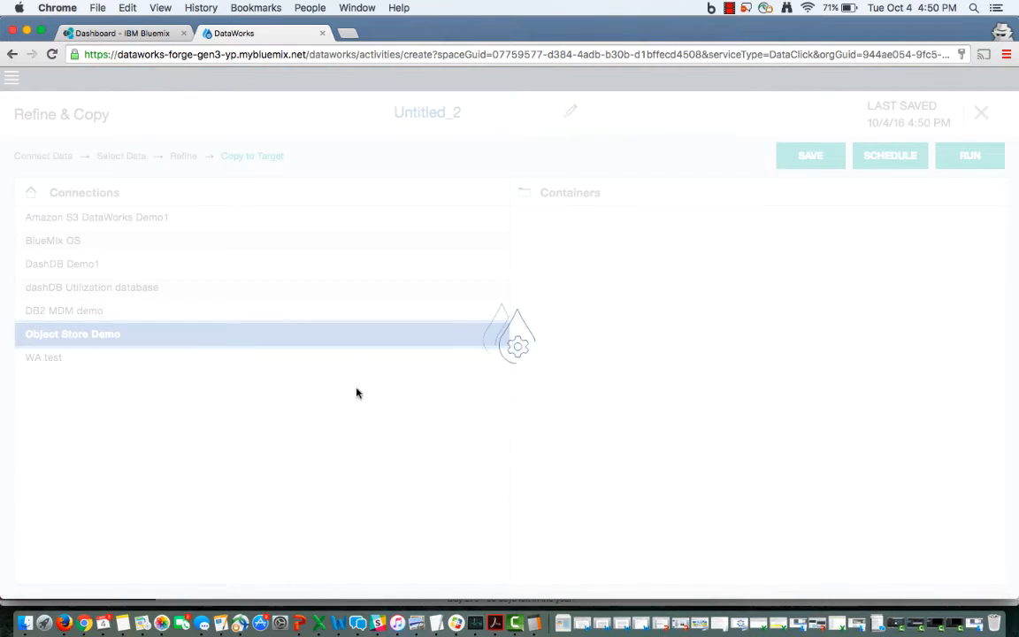
{"action": "left_click", "coordinate": [559, 220]}
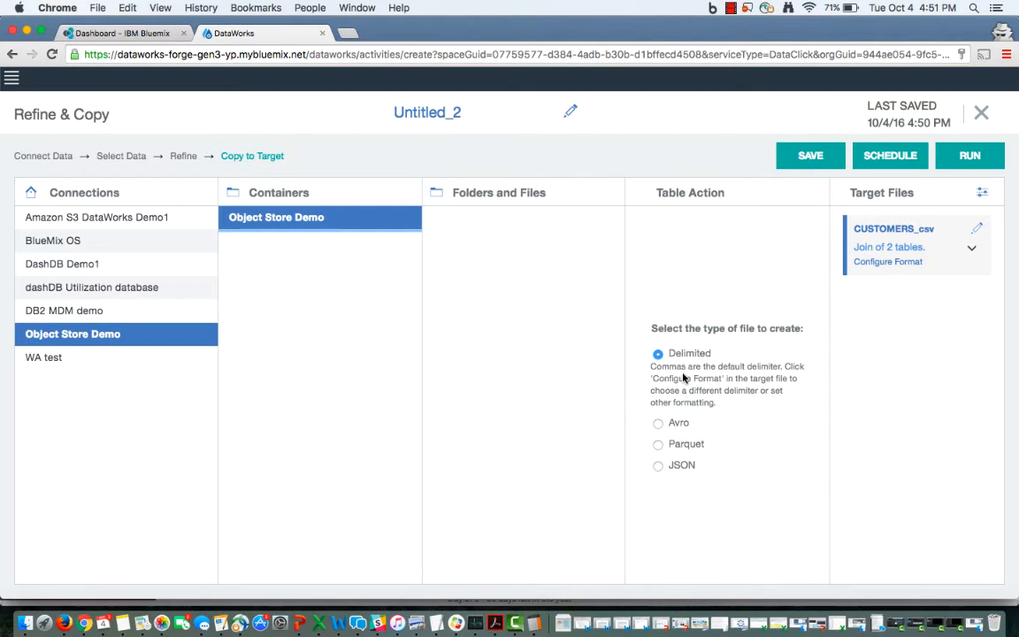
Rename the target file as CUST JOIN ORDER_csv and check its formatting options without changing them
{"action": "left_click", "coordinate": [977, 229]}
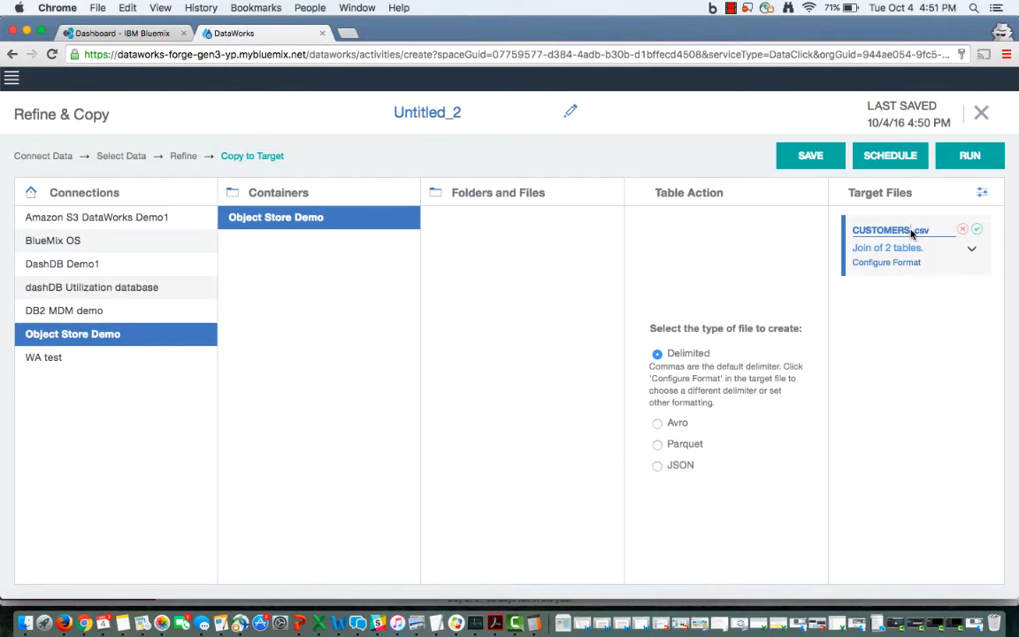
{"action": "key", "text": "BackSpace"}
{"action": "key", "text": "BackSpace"}
{"action": "key", "text": "BackSpace"}
{"action": "key", "text": "BackSpace"}
{"action": "key", "text": "BackSpace"}
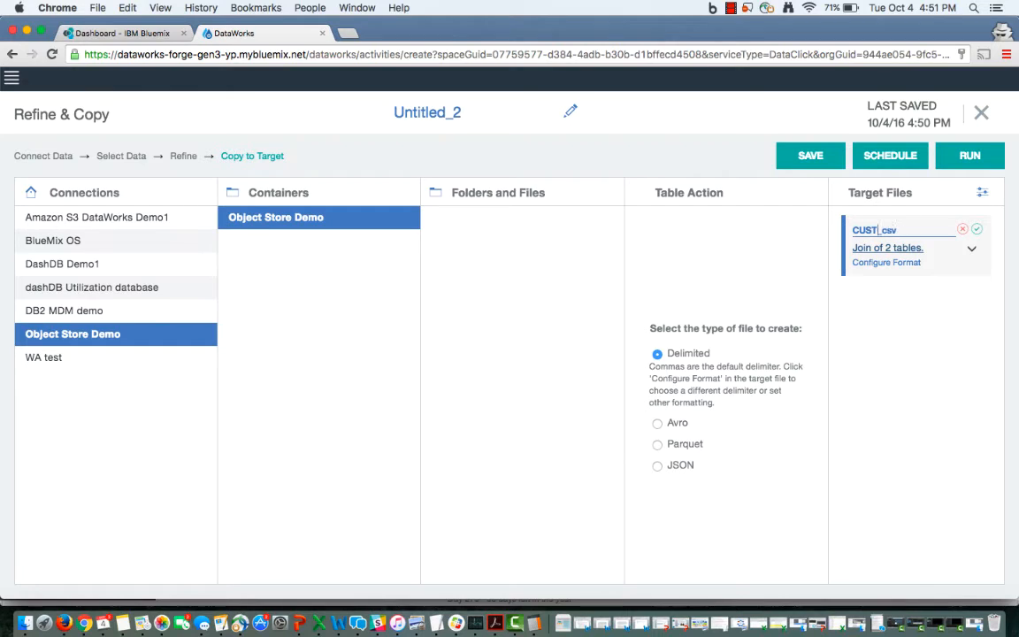
{"action": "type", "text": "JOIN ORDER"}
{"action": "left_click", "coordinate": [979, 232]}
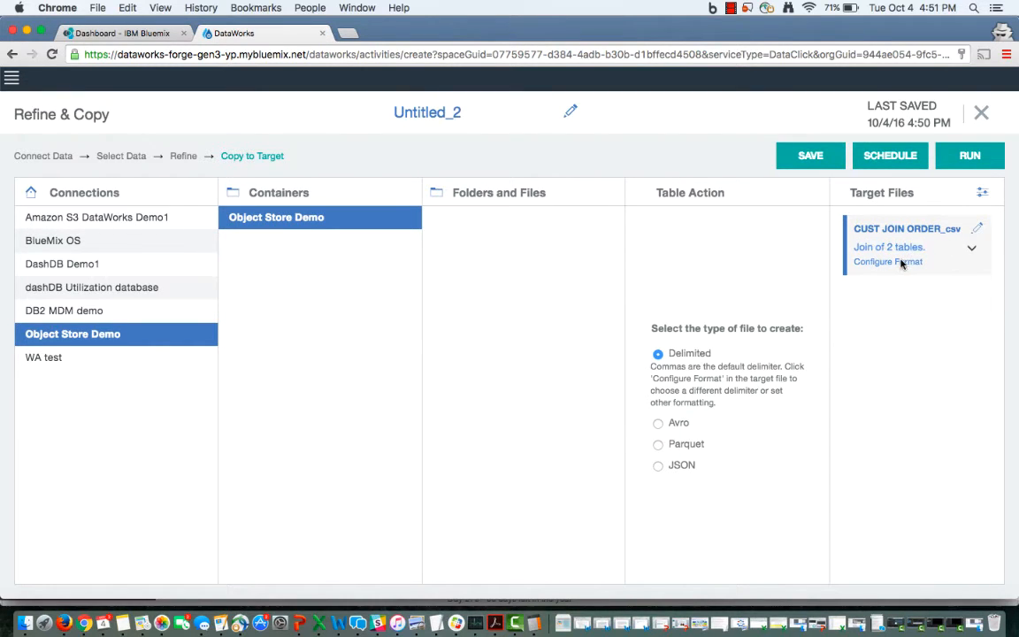
{"action": "left_click", "coordinate": [903, 263]}
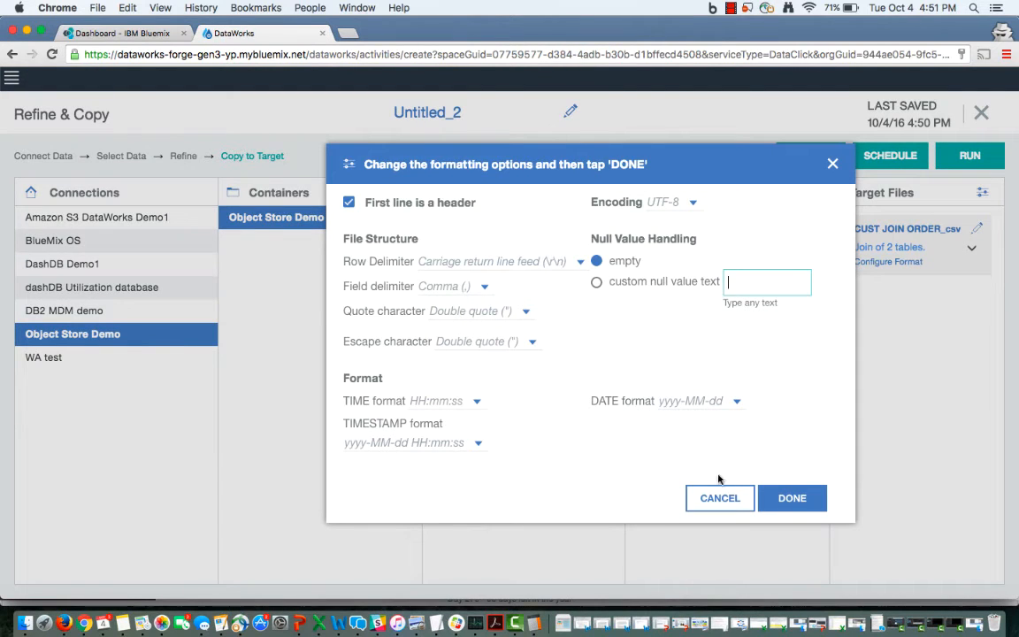
{"action": "left_click", "coordinate": [720, 497]}
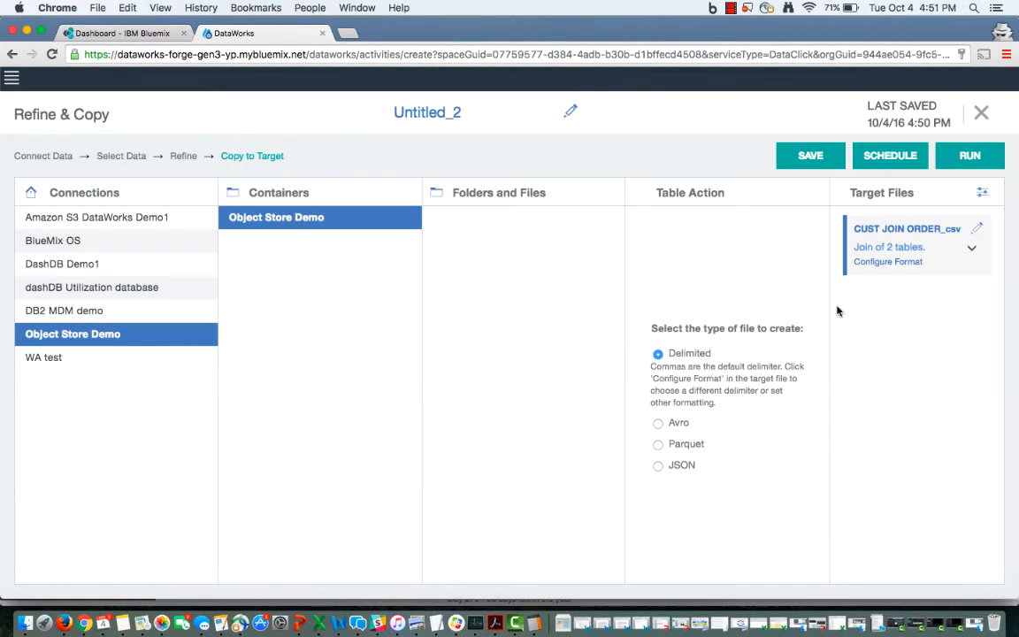
Rename the activity as Demo Activity1 and run it
{"action": "left_click", "coordinate": [570, 110]}
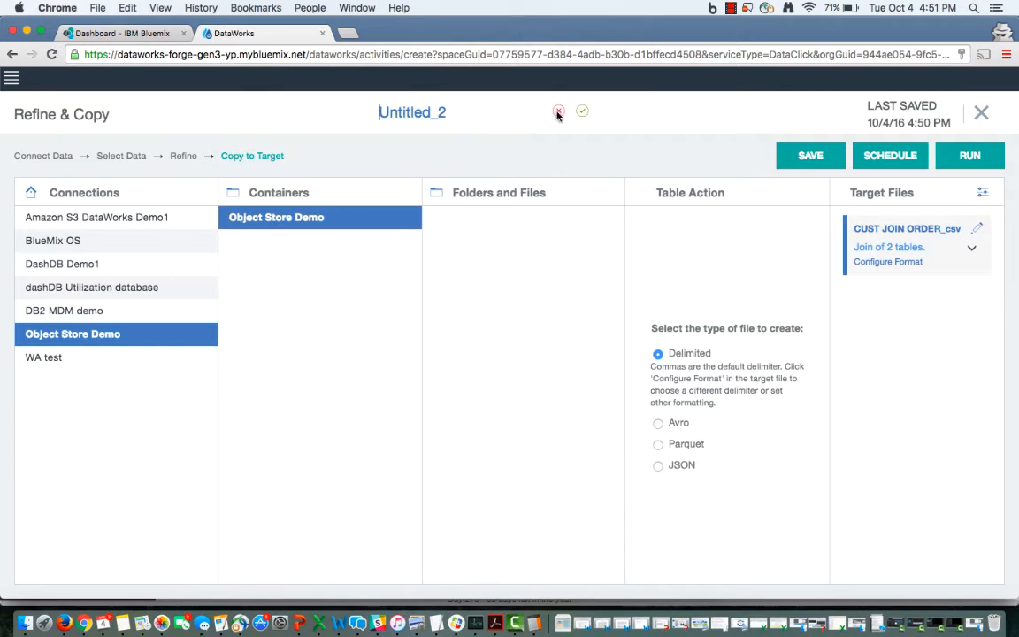
{"action": "left_click_drag", "start_coordinate": [449, 114], "coordinate": [288, 113]}
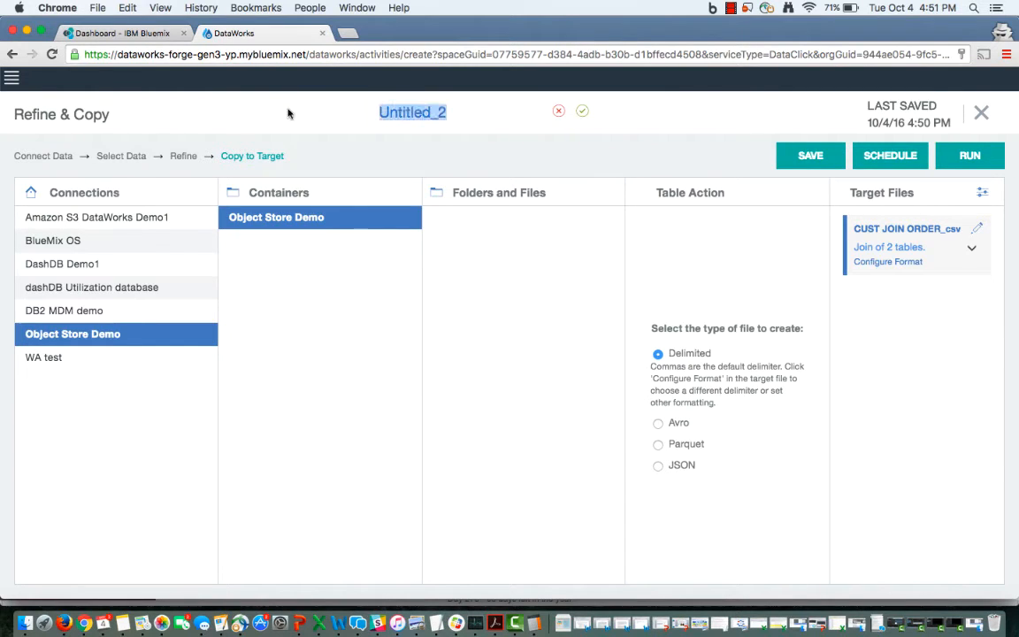
{"action": "type", "text": "Demo"}
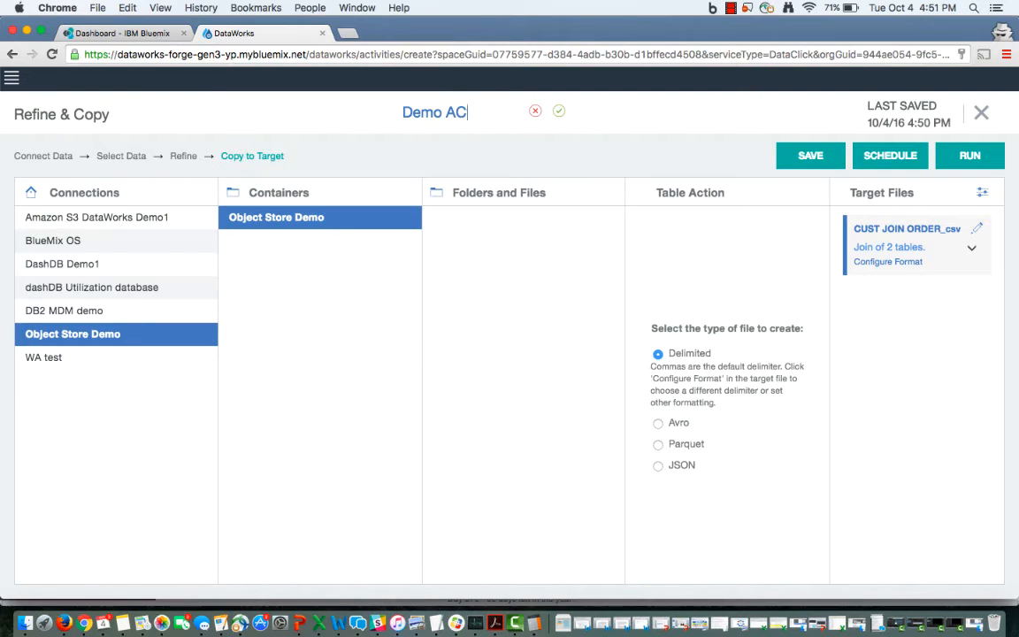
{"action": "type", "text": " Activity1"}
{"action": "left_click", "coordinate": [559, 110]}
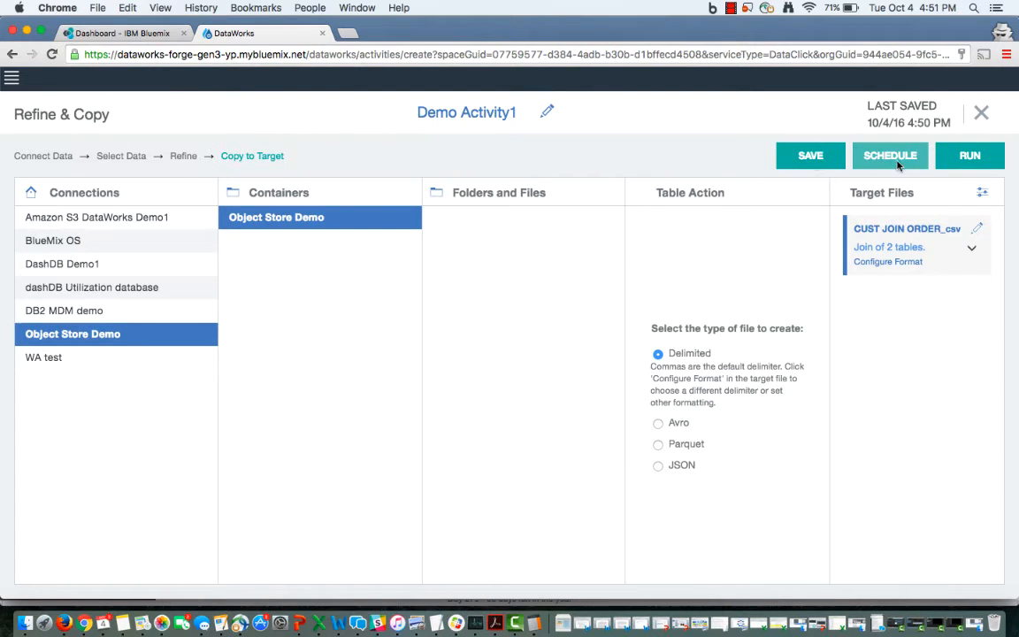
{"action": "left_click", "coordinate": [970, 157]}
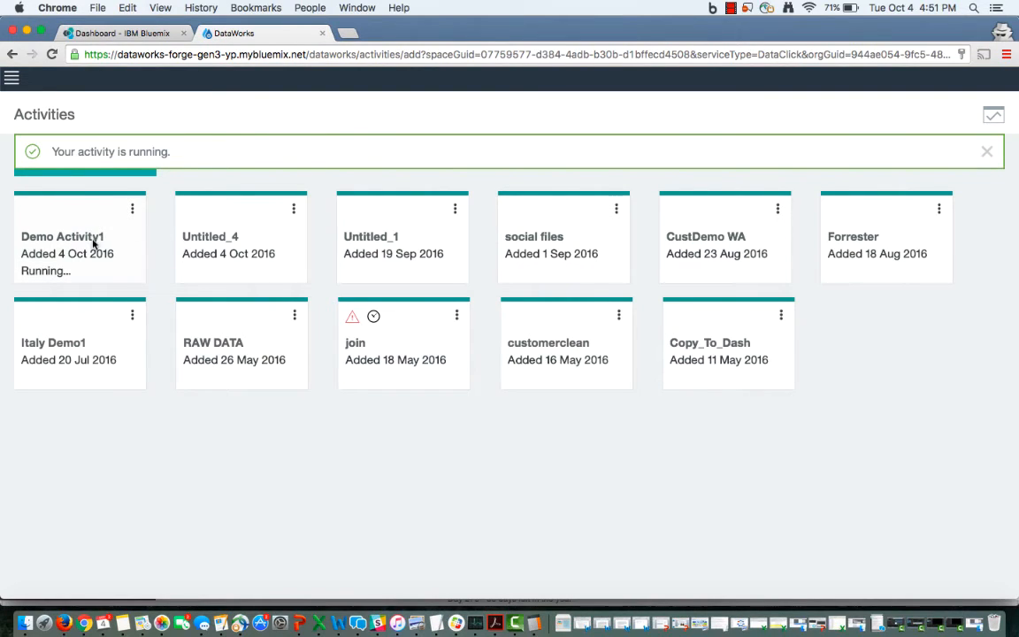
View the details of Demo Activity1 and expand the list of actions applied to CUSTOMERS.csv
{"action": "left_click", "coordinate": [132, 209]}
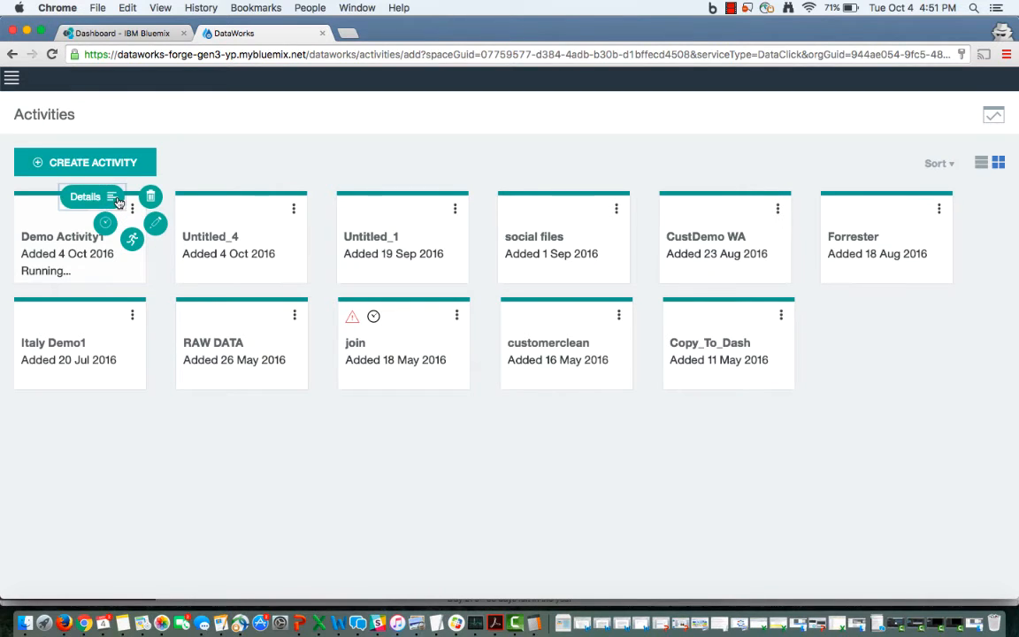
{"action": "left_click", "coordinate": [112, 193]}
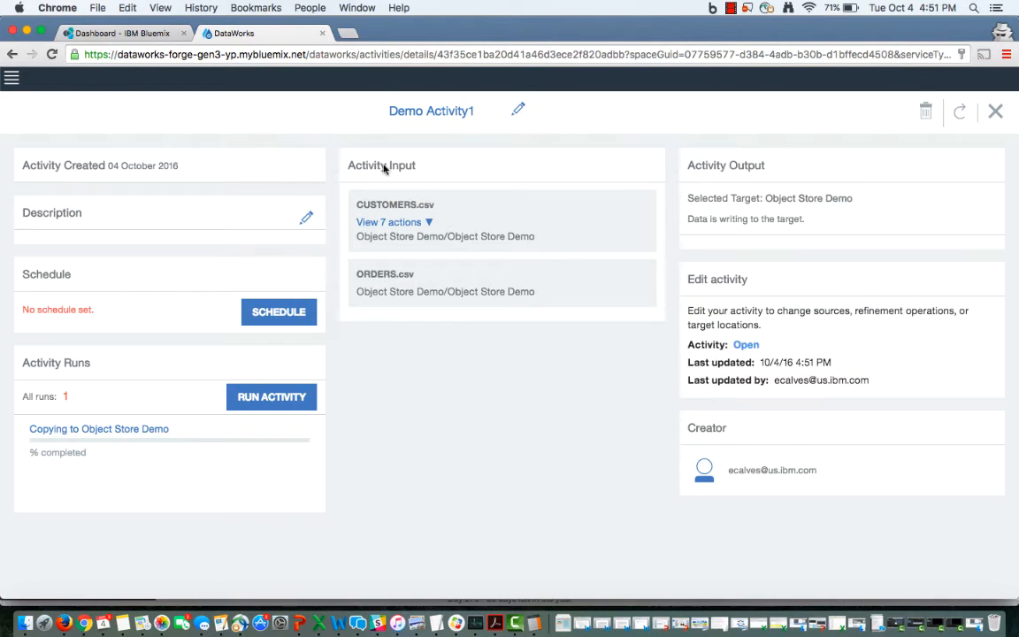
{"action": "left_click", "coordinate": [427, 223]}
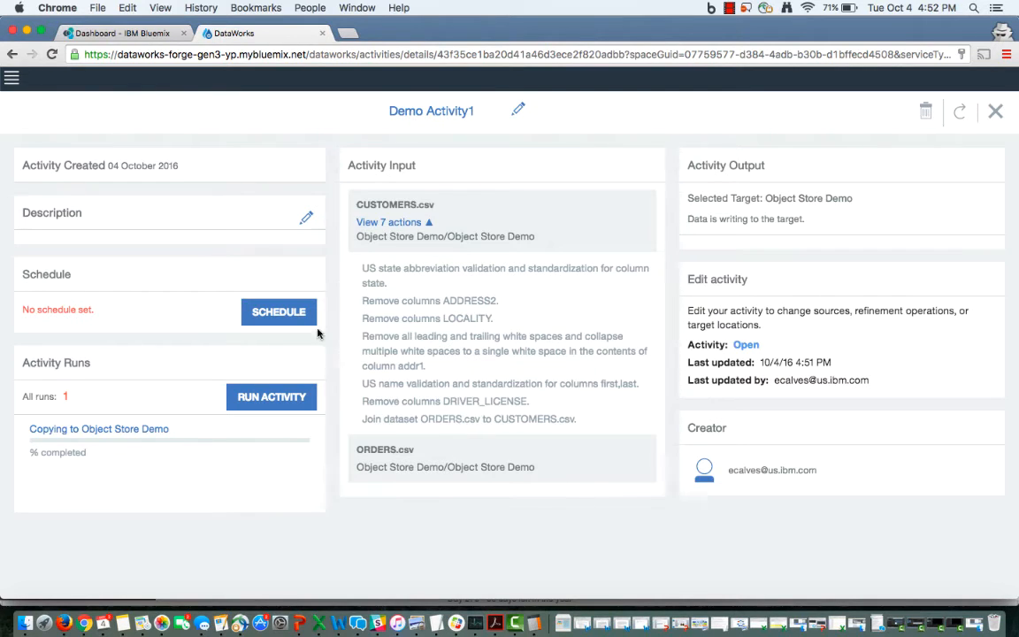
{"action": "left_click", "coordinate": [276, 312]}
{"action": "scroll", "coordinate": [462, 390], "scroll_direction": "down", "scroll_amount": 1}
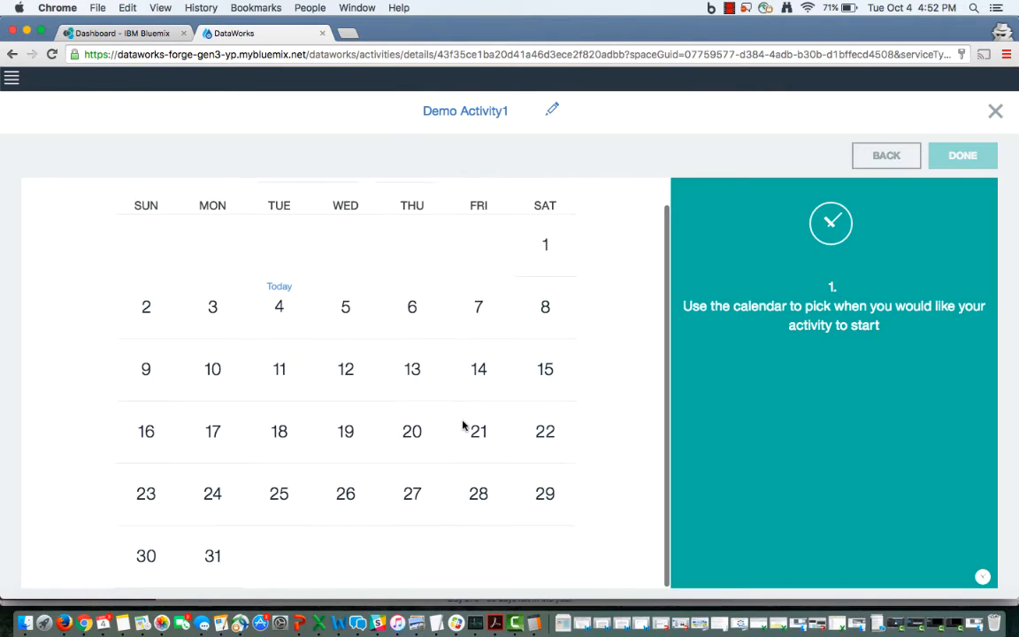
{"action": "left_click", "coordinate": [279, 309]}
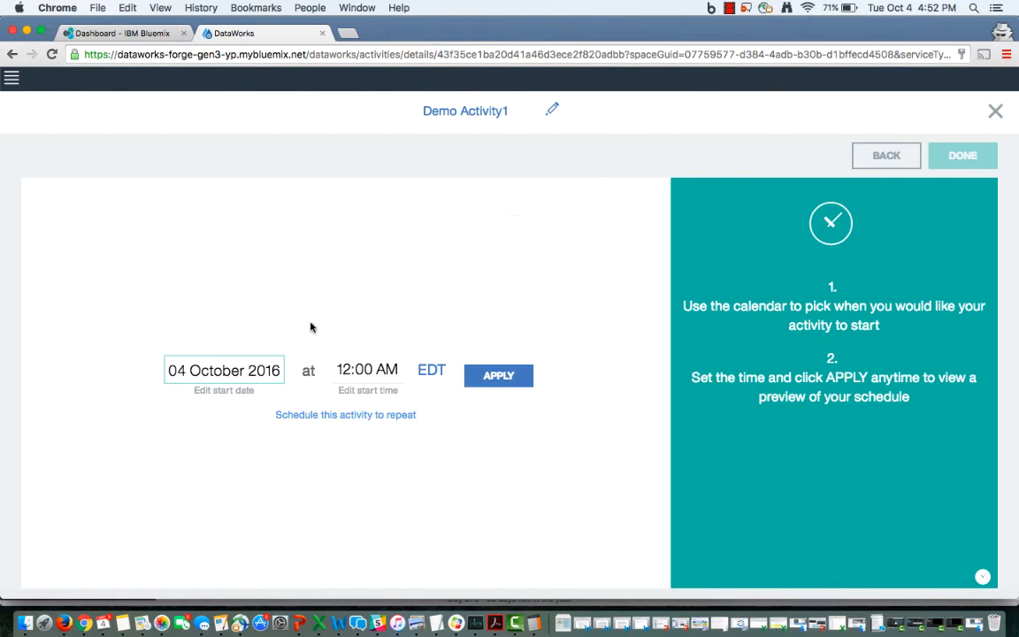
{"action": "left_click", "coordinate": [364, 416]}
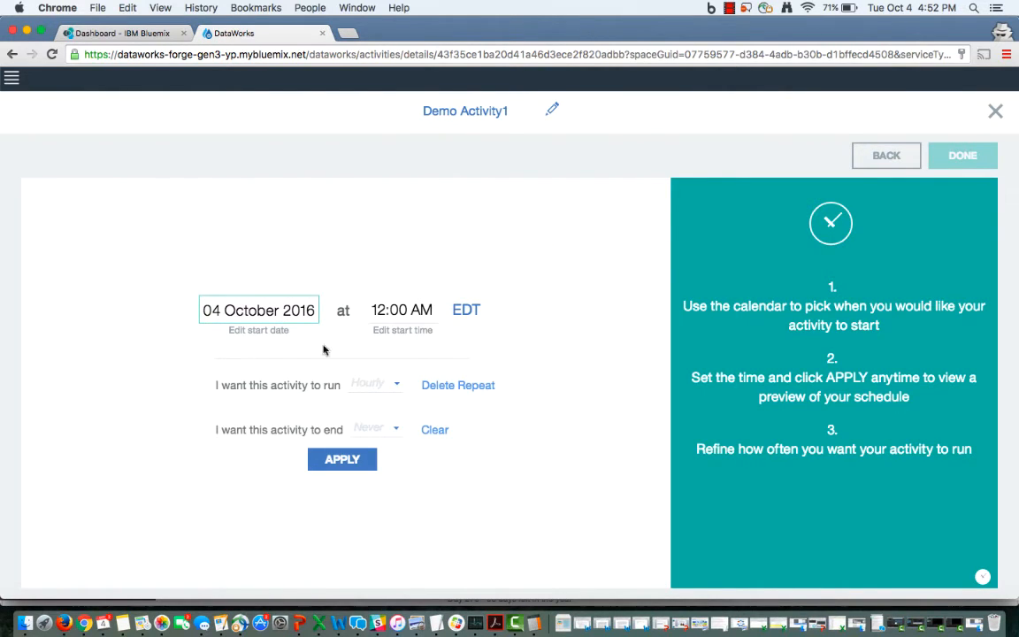
{"action": "left_click", "coordinate": [880, 156]}
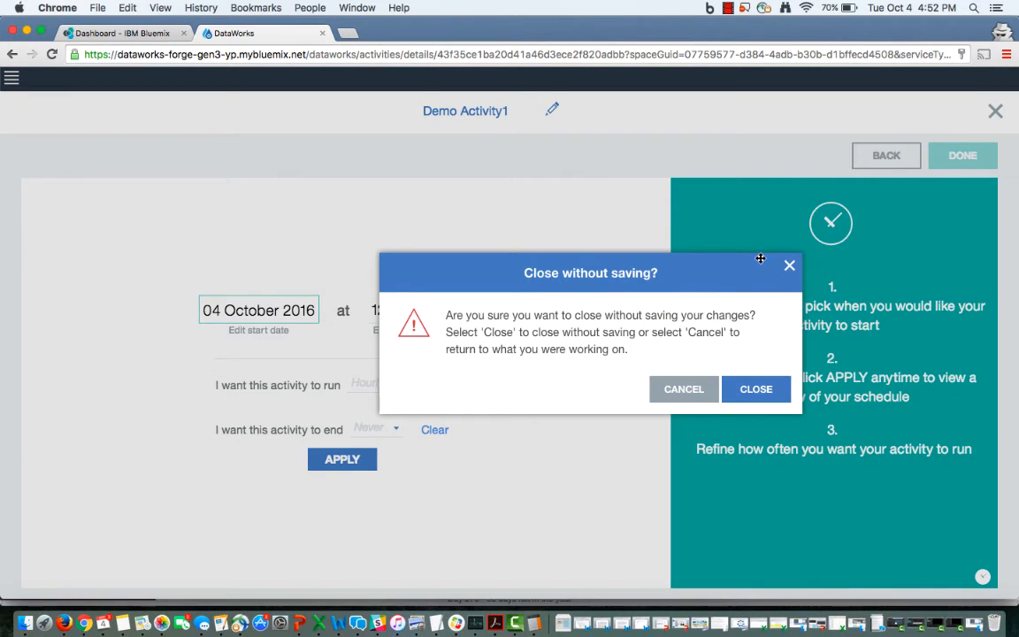
{"action": "left_click", "coordinate": [756, 389]}
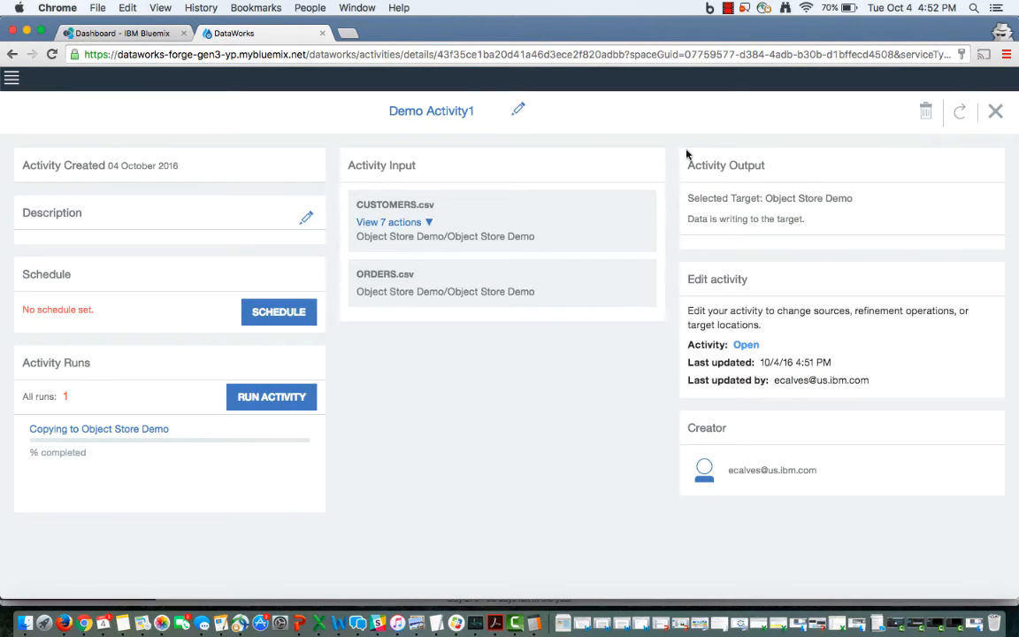
Refresh the activity's run status and check the reloaded Object Store Demo container in the Bluemix dashboard for the output file
{"action": "left_click", "coordinate": [960, 110]}
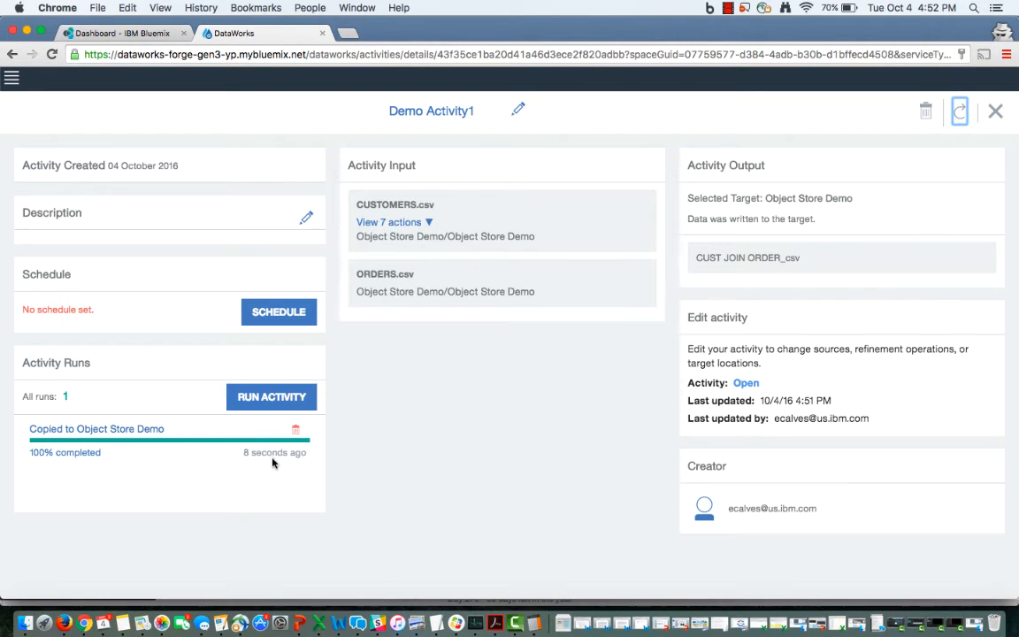
{"action": "left_click", "coordinate": [104, 34]}
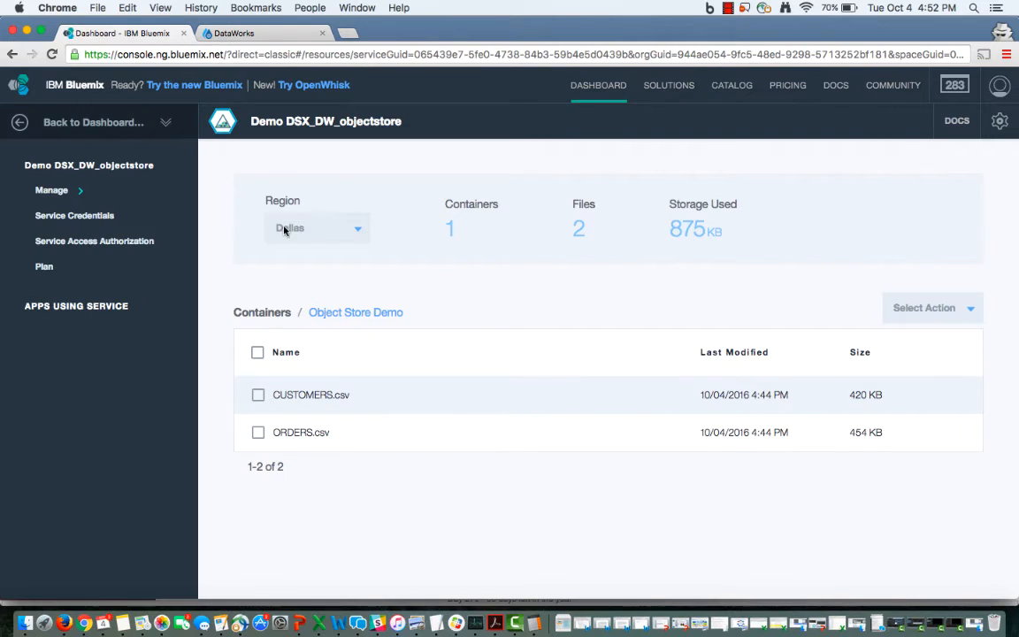
{"action": "left_click", "coordinate": [52, 52]}
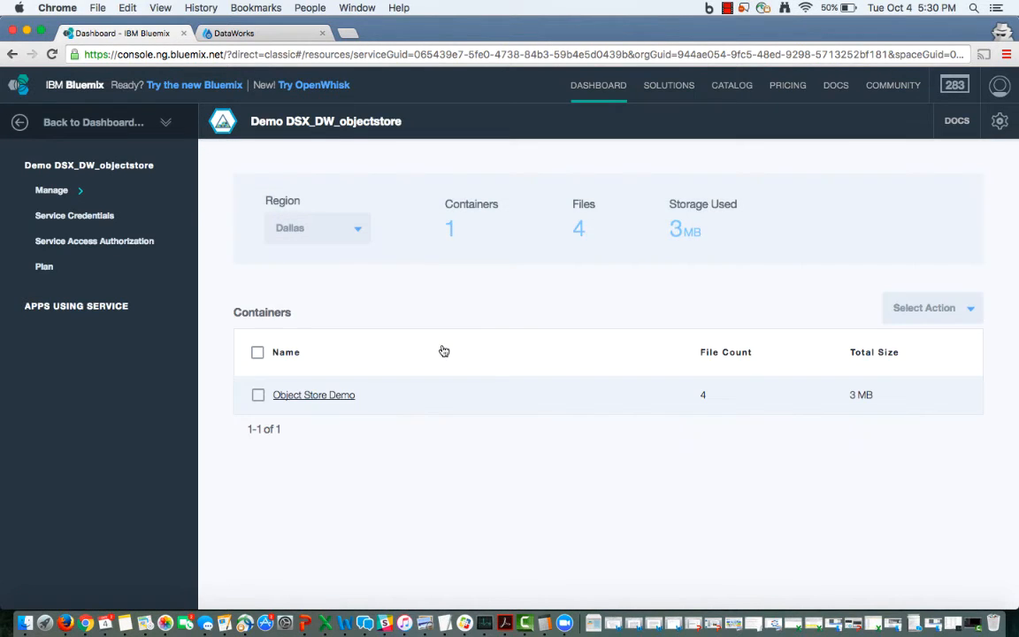
{"action": "left_click", "coordinate": [317, 395]}
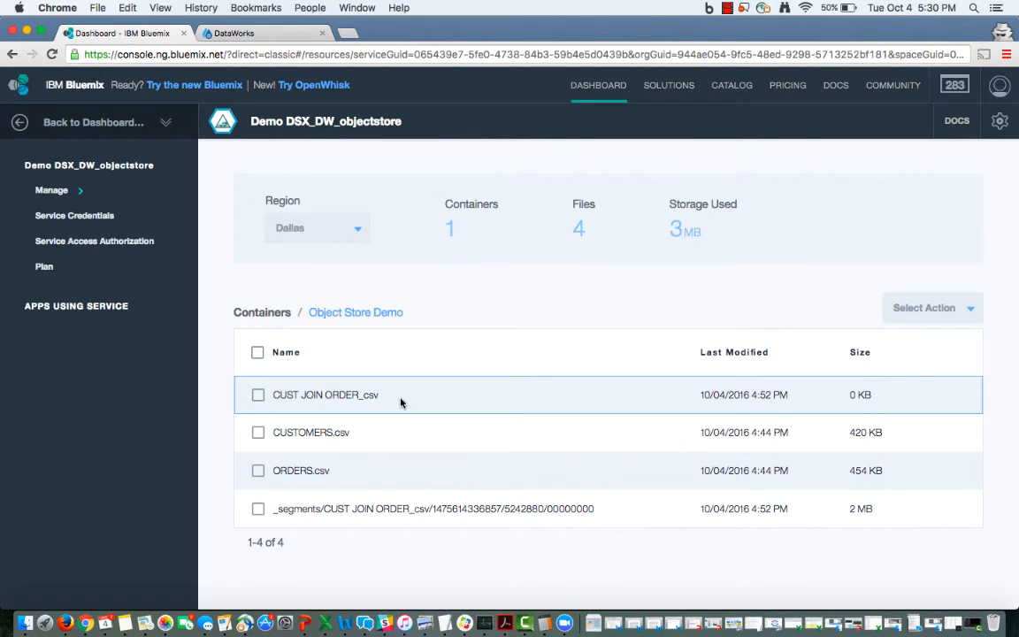
Switch to DataWorks, start a new Design Data Flow activity and dismiss the Get Started guidance
{"action": "left_click", "coordinate": [227, 37]}
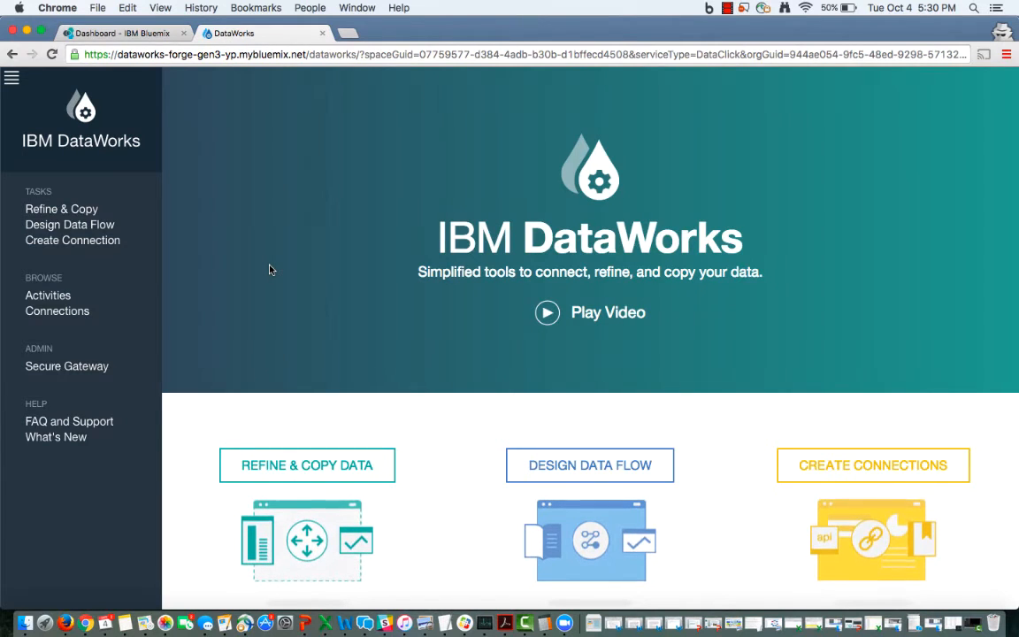
{"action": "left_click", "coordinate": [104, 225]}
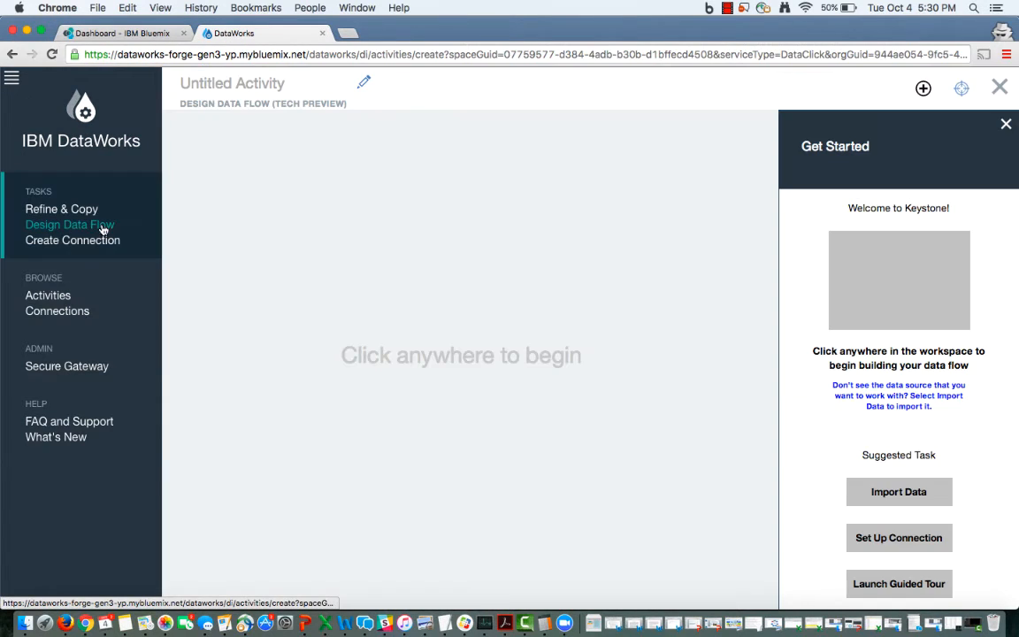
{"action": "left_click", "coordinate": [909, 119]}
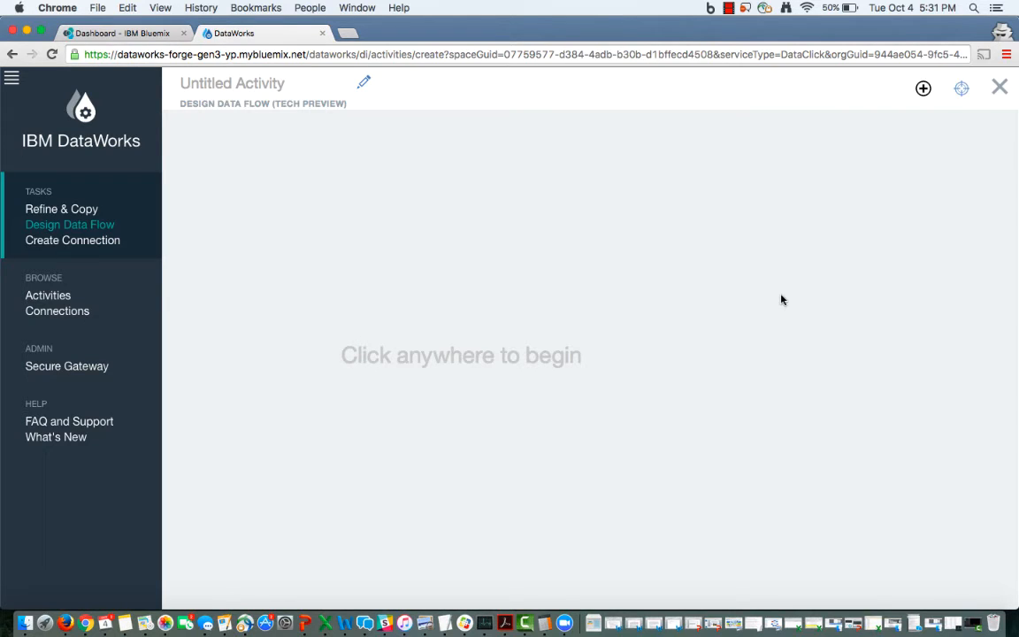
Add CUSTOMERS.csv and ORDERS.csv from the Object Store Demo connection's container as sources of the data flow
{"action": "left_click", "coordinate": [924, 89]}
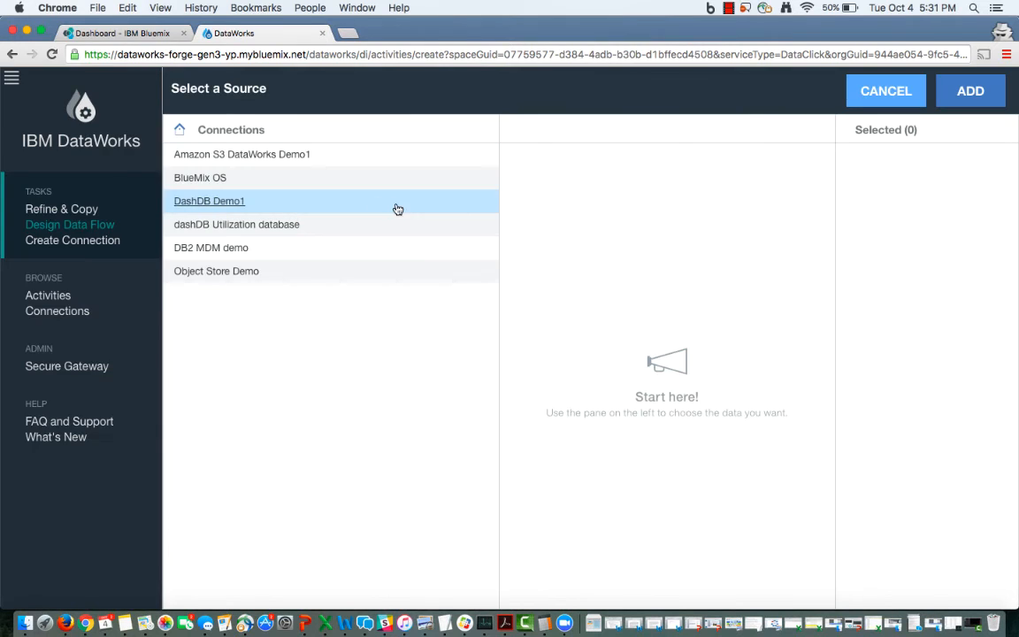
{"action": "left_click", "coordinate": [214, 273]}
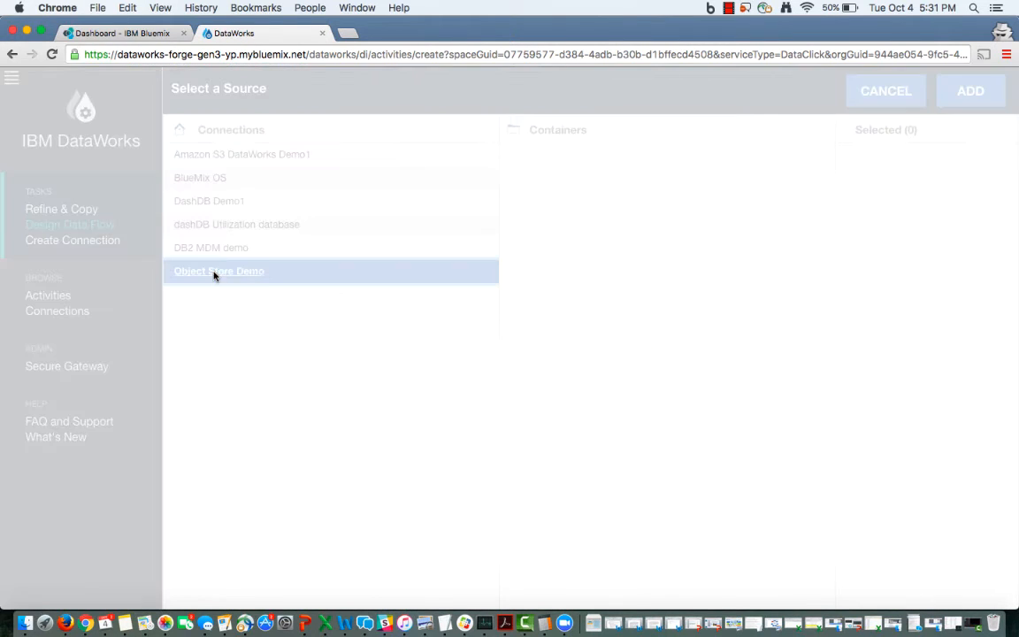
{"action": "left_click", "coordinate": [560, 160]}
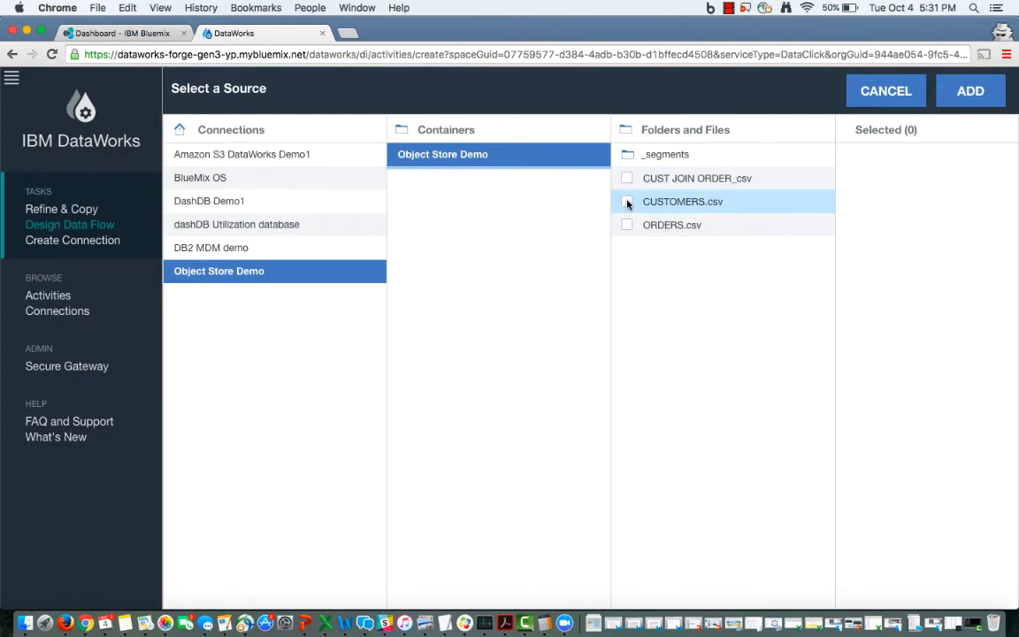
{"action": "left_click", "coordinate": [627, 203]}
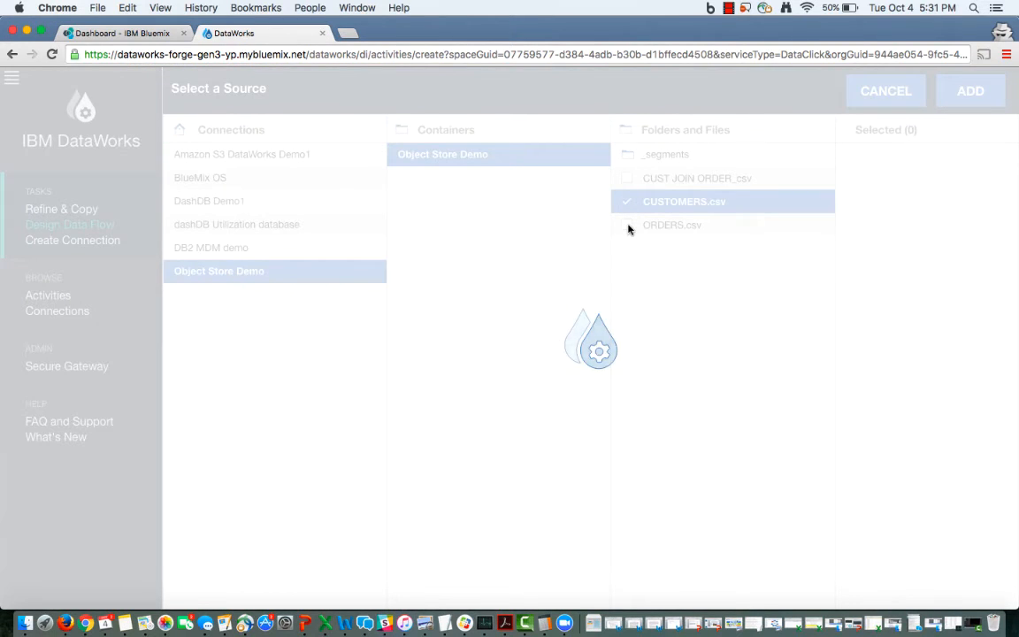
{"action": "left_click", "coordinate": [628, 227]}
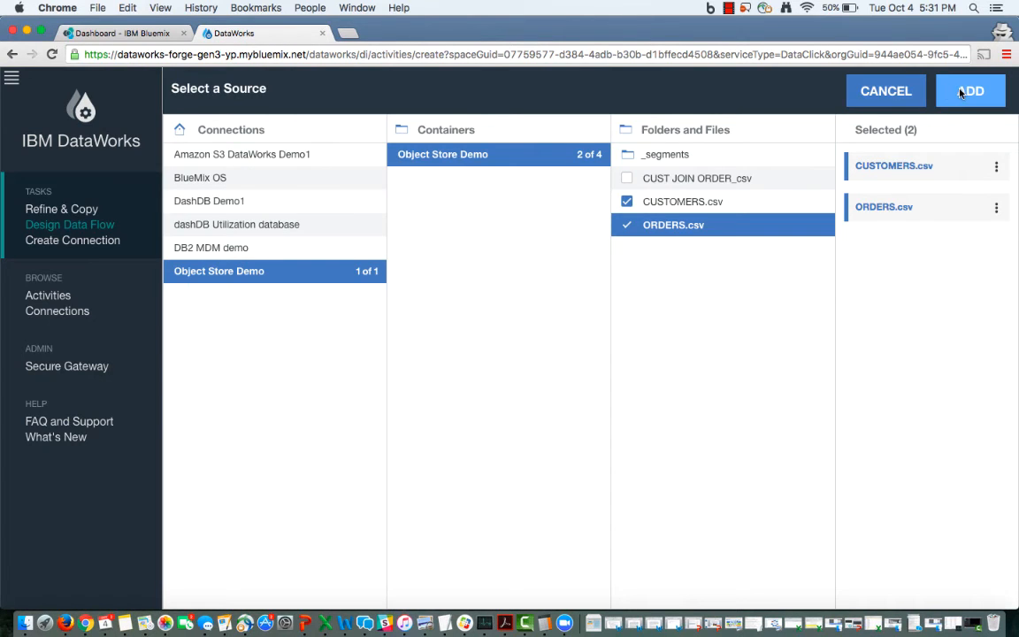
{"action": "left_click", "coordinate": [963, 93]}
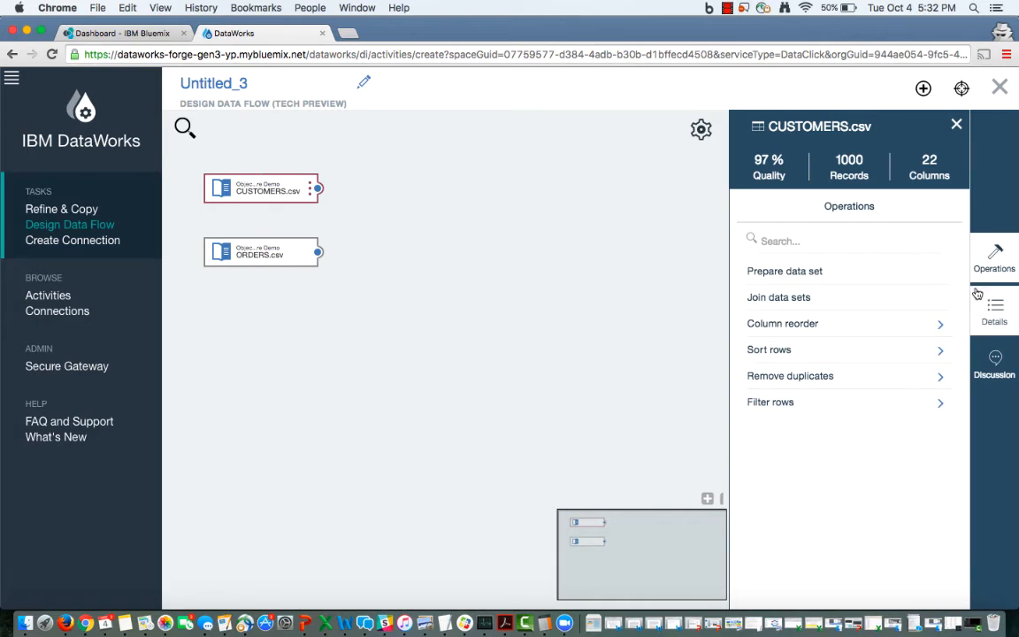
Review the details of CUSTOMERS.csv, including quality reasons and classifications, and view the actions available for its node
{"action": "left_click", "coordinate": [997, 323]}
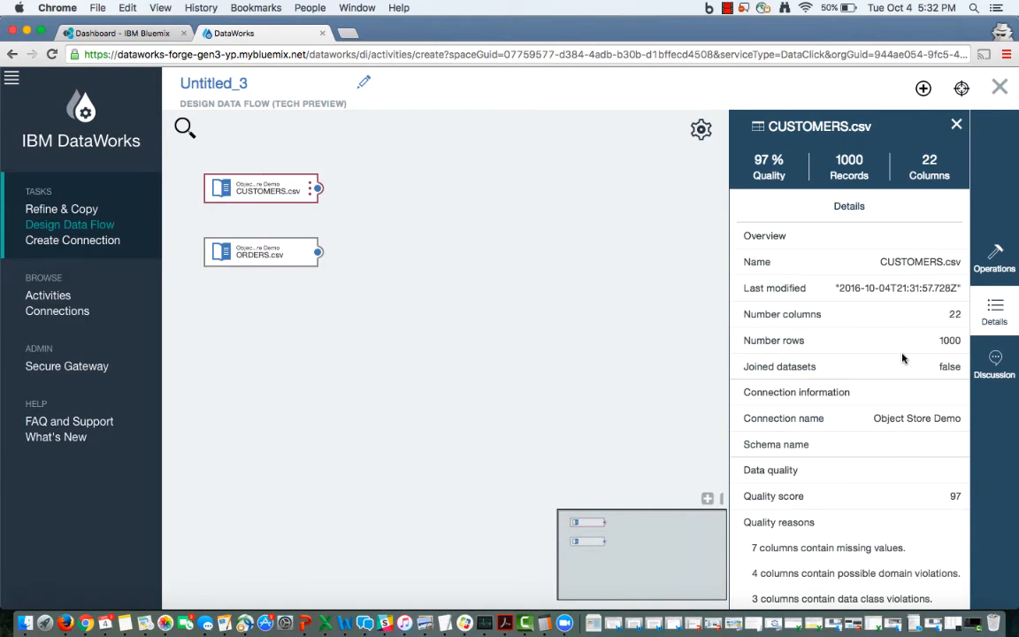
{"action": "scroll", "coordinate": [879, 440], "scroll_direction": "down", "scroll_amount": 5}
{"action": "scroll", "coordinate": [879, 440], "scroll_direction": "down", "scroll_amount": 2}
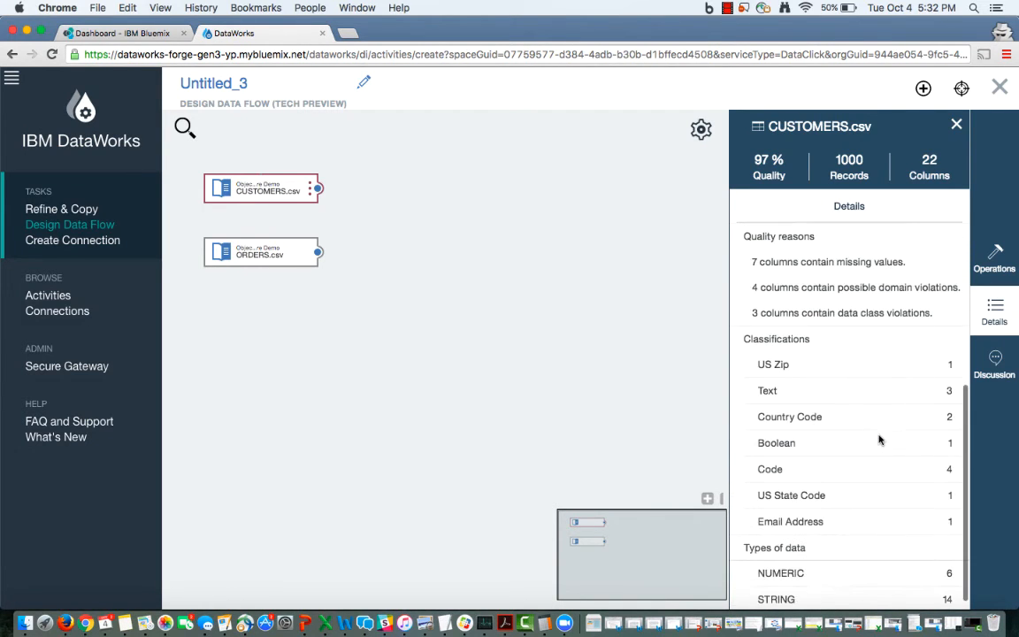
{"action": "scroll", "coordinate": [880, 439], "scroll_direction": "up", "scroll_amount": 10}
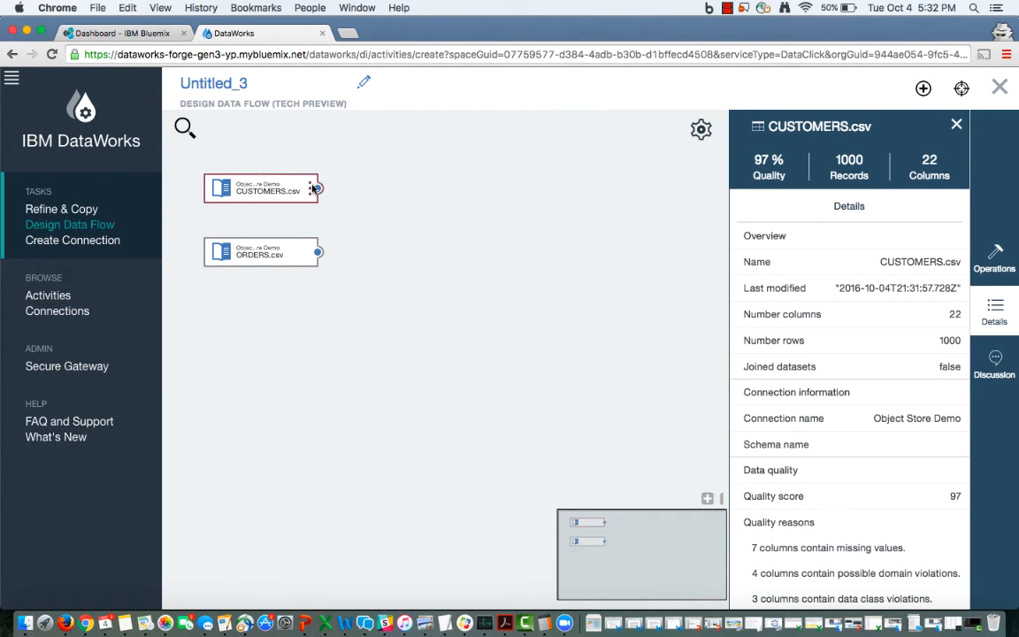
{"action": "left_click", "coordinate": [310, 189]}
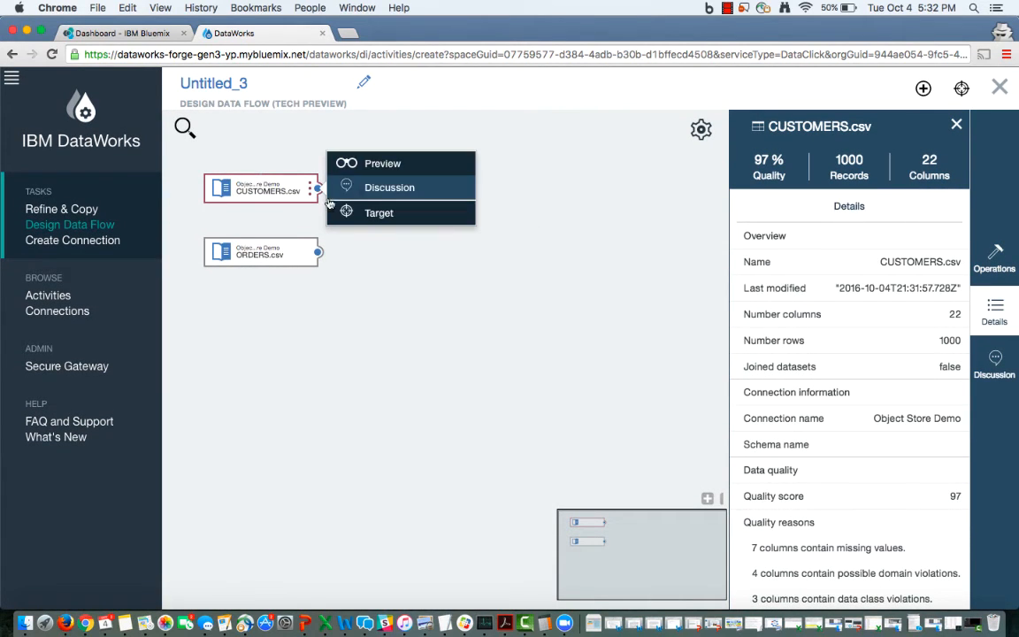
Join CUSTOMERS.csv with ORDERS.csv on CUST_ID in both files, keeping only matching rows
{"action": "left_click", "coordinate": [993, 257]}
{"action": "left_click", "coordinate": [794, 301]}
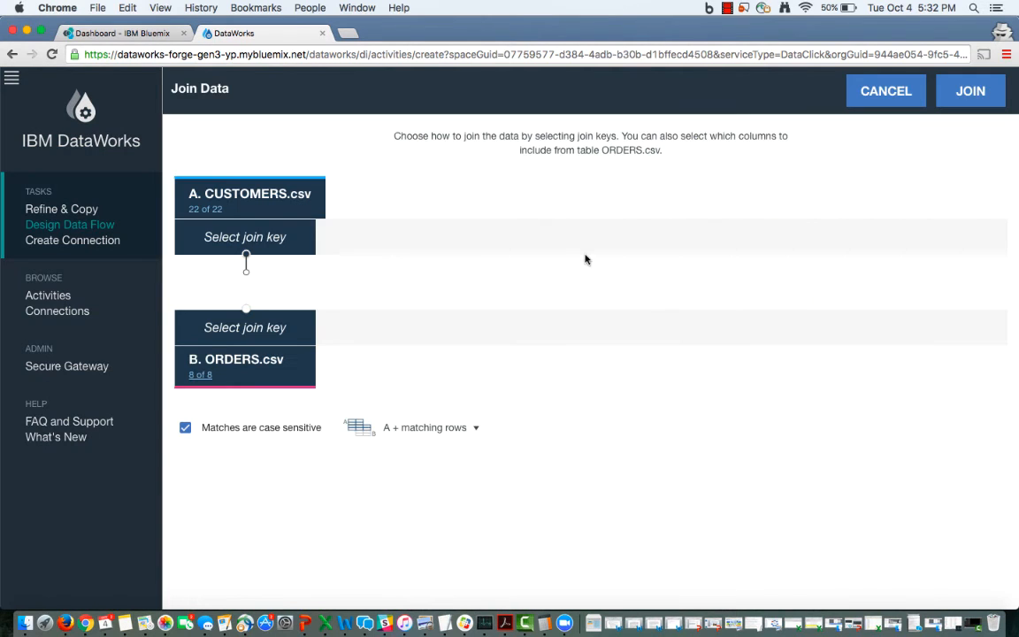
{"action": "left_click", "coordinate": [250, 237]}
{"action": "left_click", "coordinate": [252, 234]}
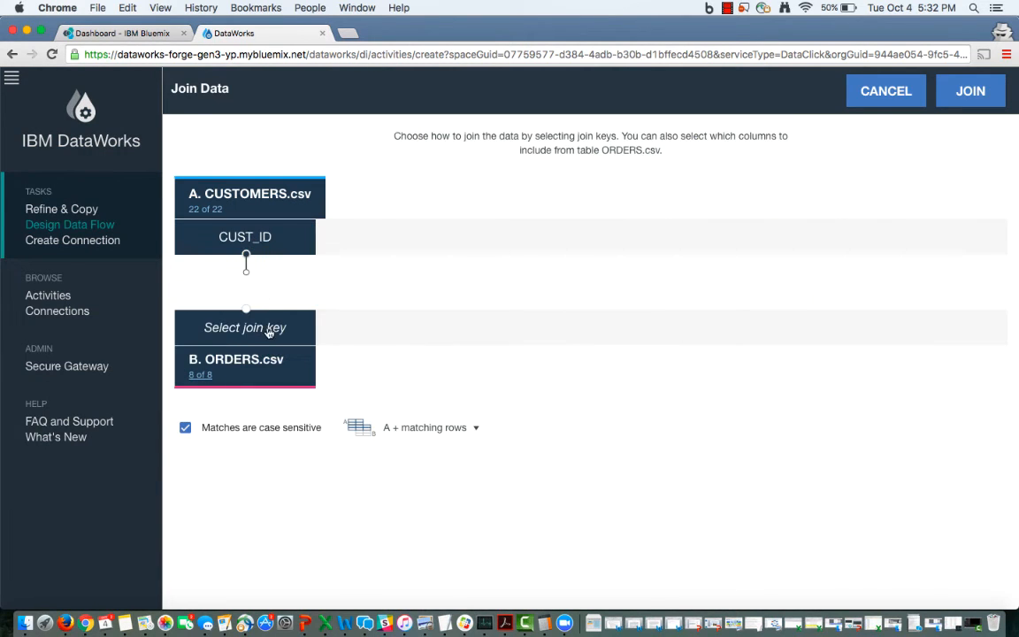
{"action": "left_click", "coordinate": [244, 314]}
{"action": "left_click", "coordinate": [260, 330]}
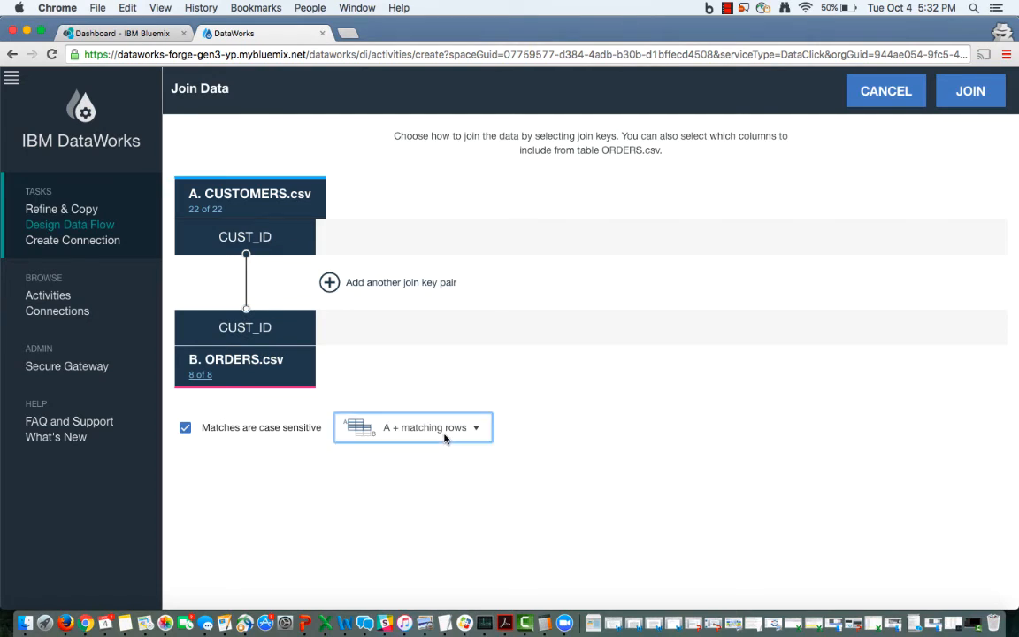
{"action": "left_click", "coordinate": [443, 433]}
{"action": "left_click", "coordinate": [422, 358]}
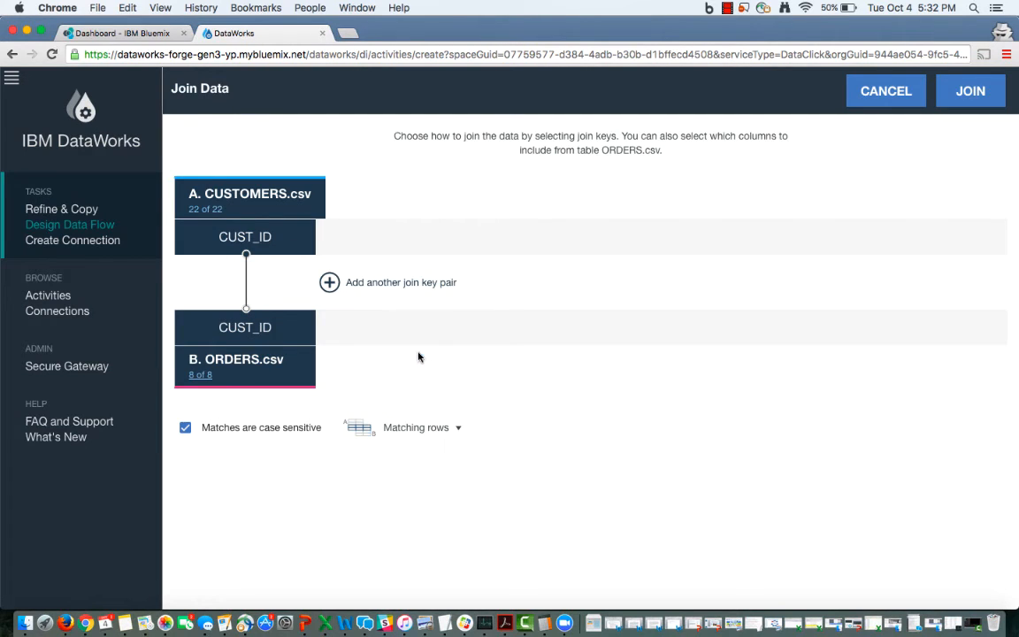
{"action": "left_click", "coordinate": [945, 99]}
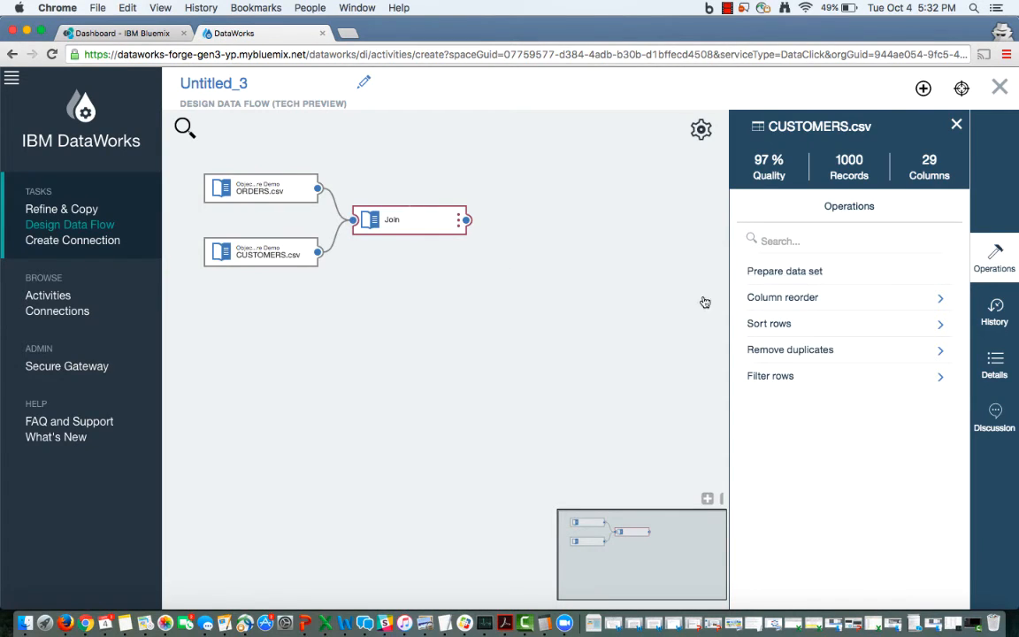
Open the joined data set for preparation and close the operations pane to show more columns
{"action": "scroll", "coordinate": [694, 310], "scroll_direction": "down", "scroll_amount": 1}
{"action": "scroll", "coordinate": [694, 310], "scroll_direction": "down", "scroll_amount": 1}
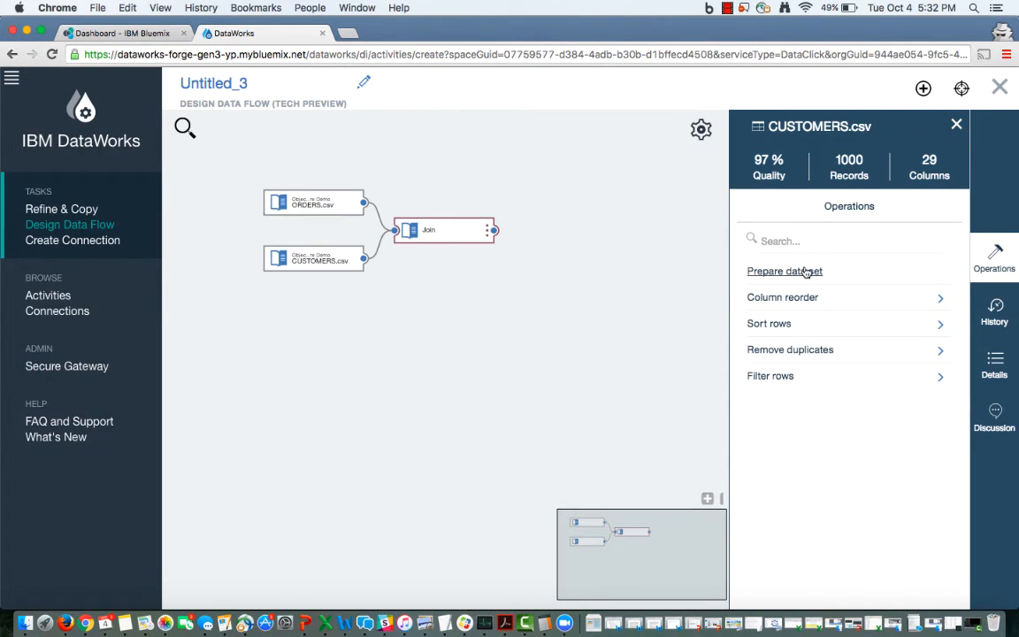
{"action": "left_click", "coordinate": [750, 274]}
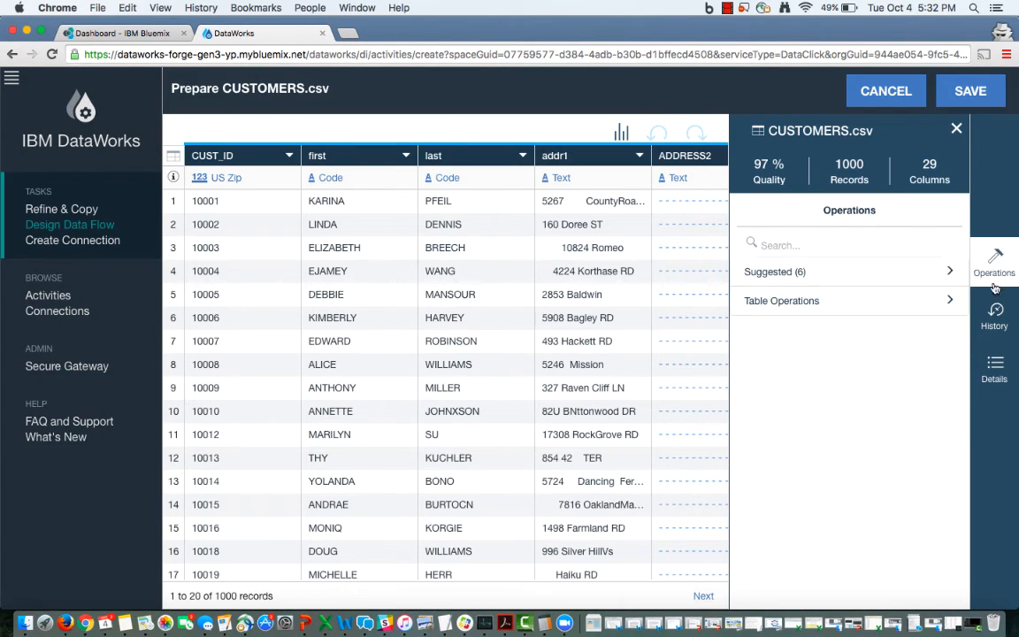
{"action": "left_click", "coordinate": [957, 130]}
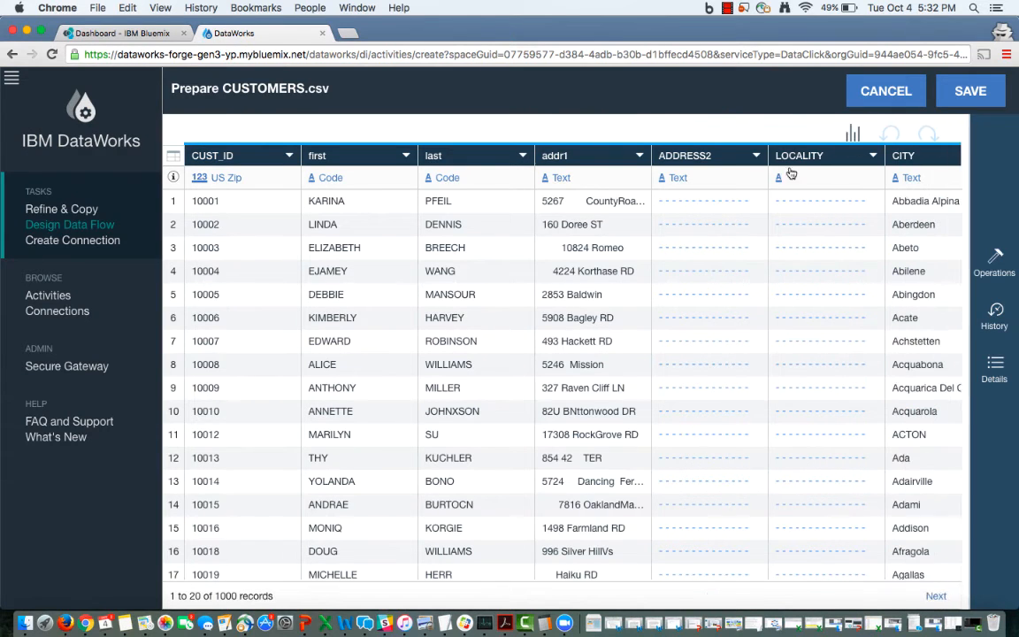
Apply both suggested operations to the state column: standardize US state abbreviations and remove rows where it is empty
{"action": "scroll", "coordinate": [630, 240], "scroll_direction": "right", "scroll_amount": 10}
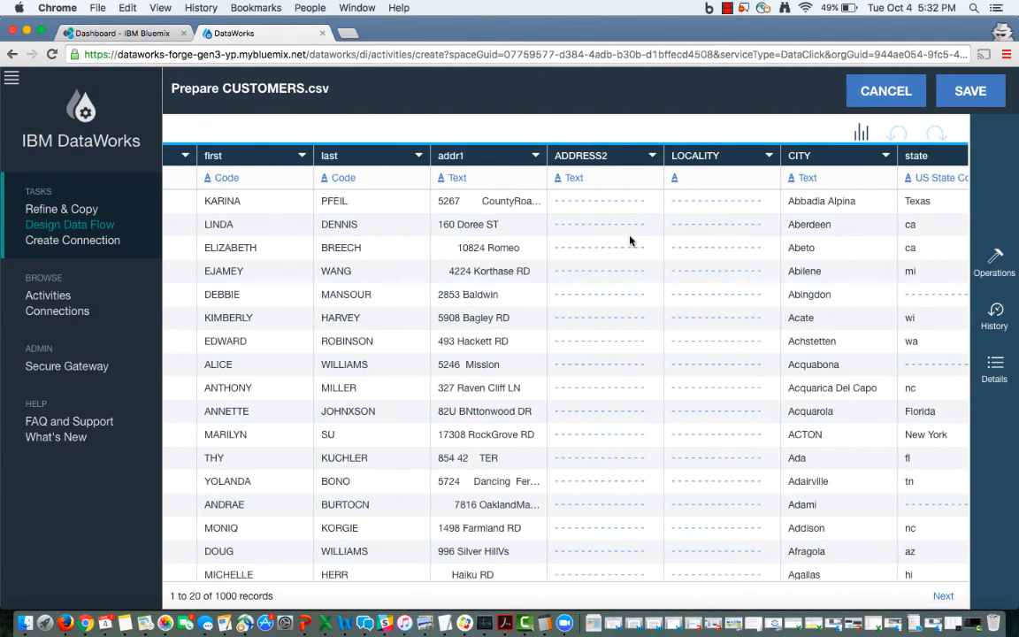
{"action": "scroll", "coordinate": [630, 240], "scroll_direction": "right", "scroll_amount": 5}
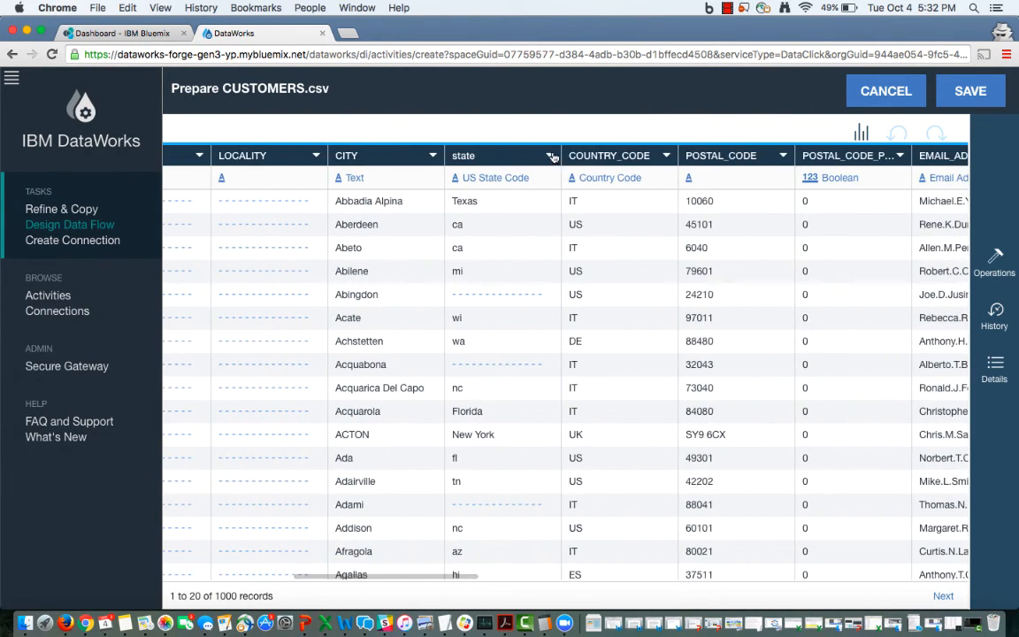
{"action": "left_click", "coordinate": [550, 157]}
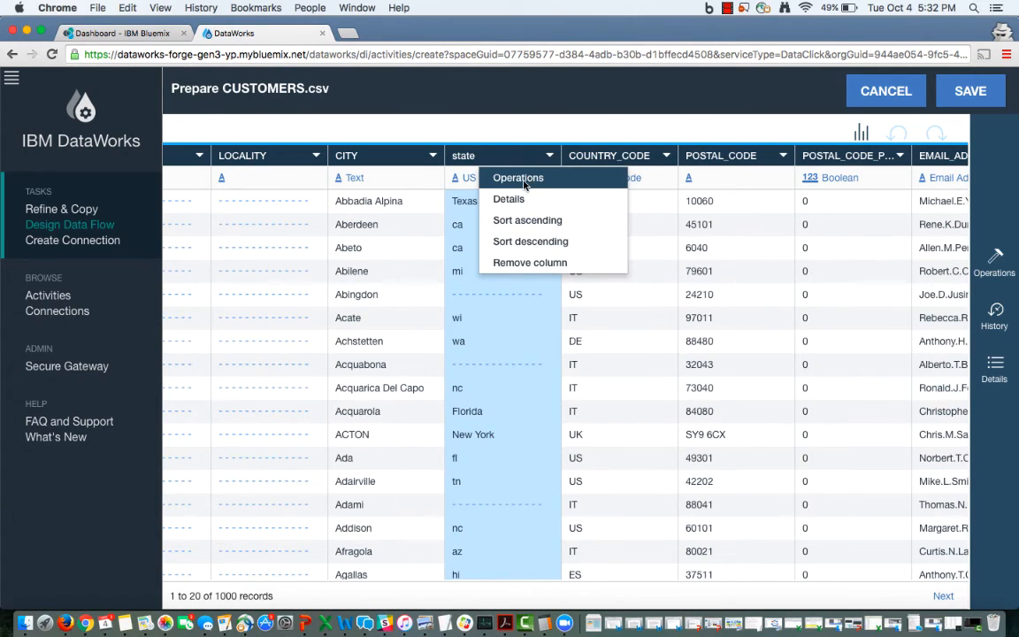
{"action": "left_click", "coordinate": [525, 182]}
{"action": "left_click", "coordinate": [788, 272]}
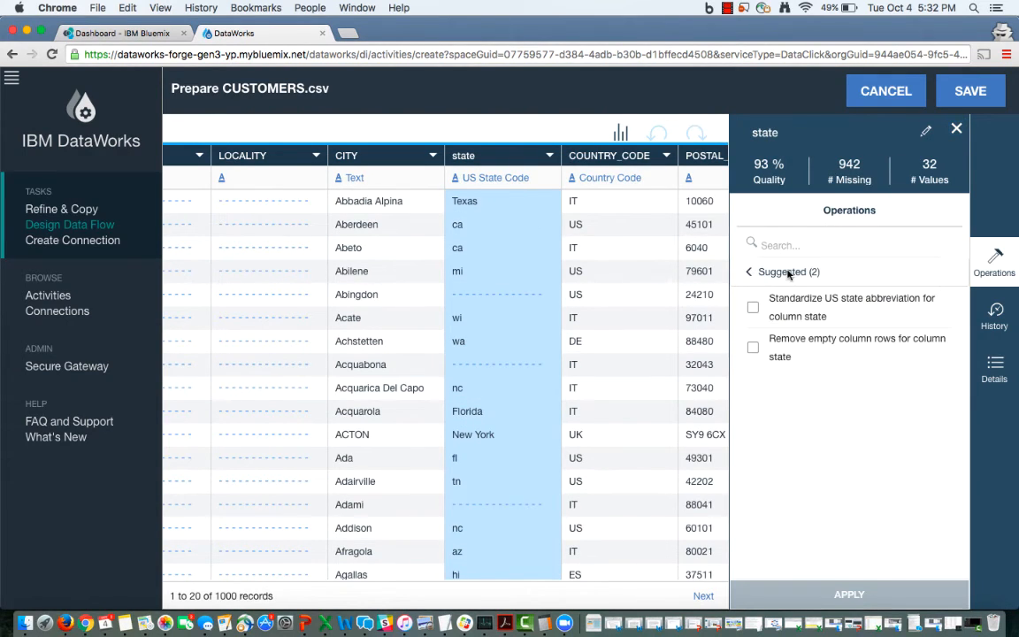
{"action": "left_click", "coordinate": [759, 307]}
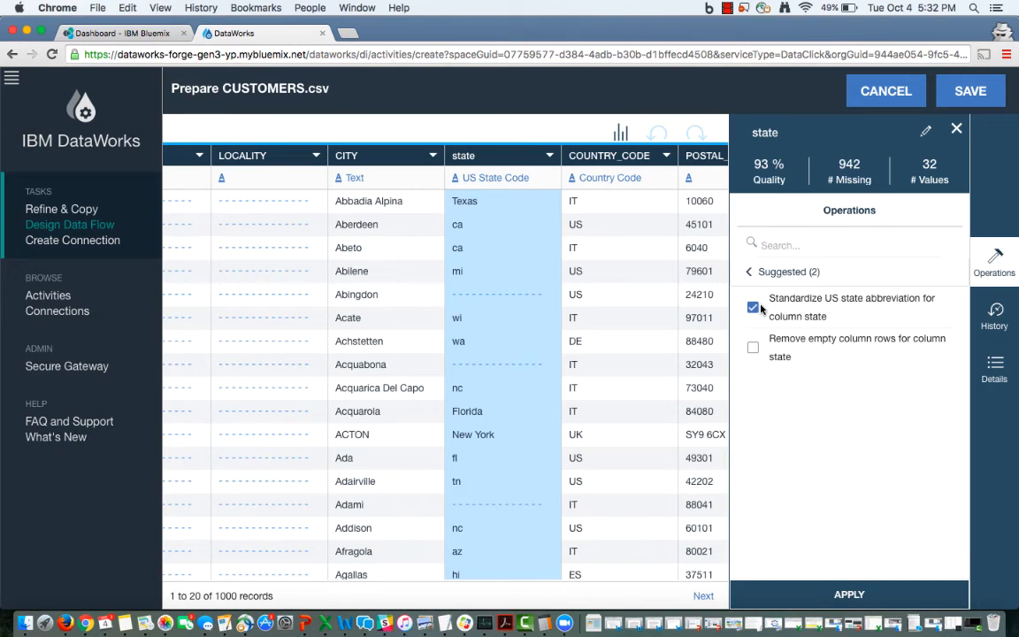
{"action": "left_click", "coordinate": [752, 350]}
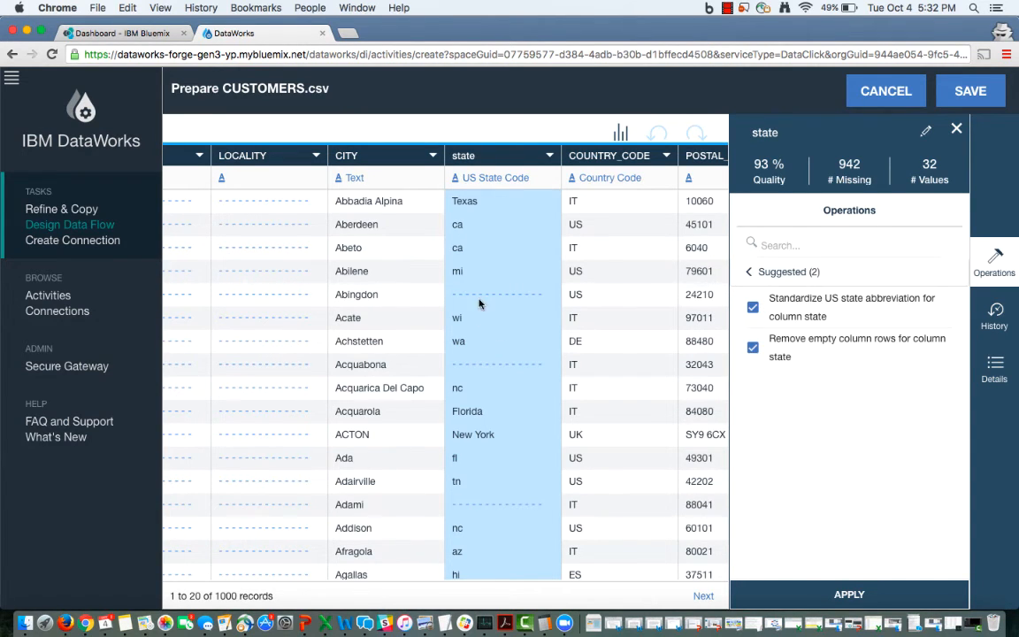
{"action": "left_click", "coordinate": [849, 595]}
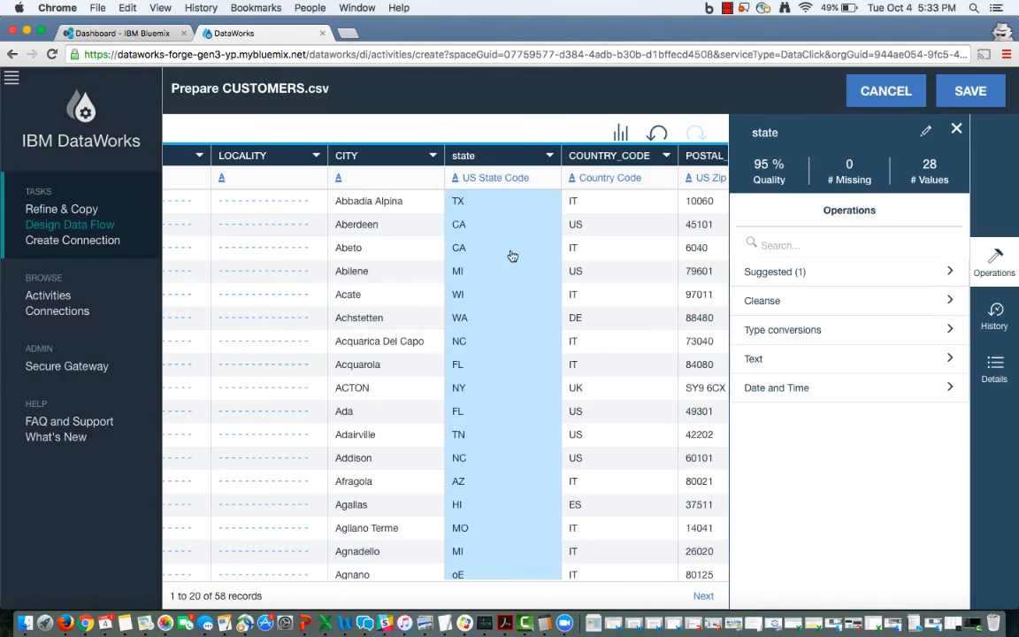
Remove the LOCALITY column from the joined data set
{"action": "scroll", "coordinate": [460, 265], "scroll_direction": "left", "scroll_amount": 4}
{"action": "left_click", "coordinate": [422, 155]}
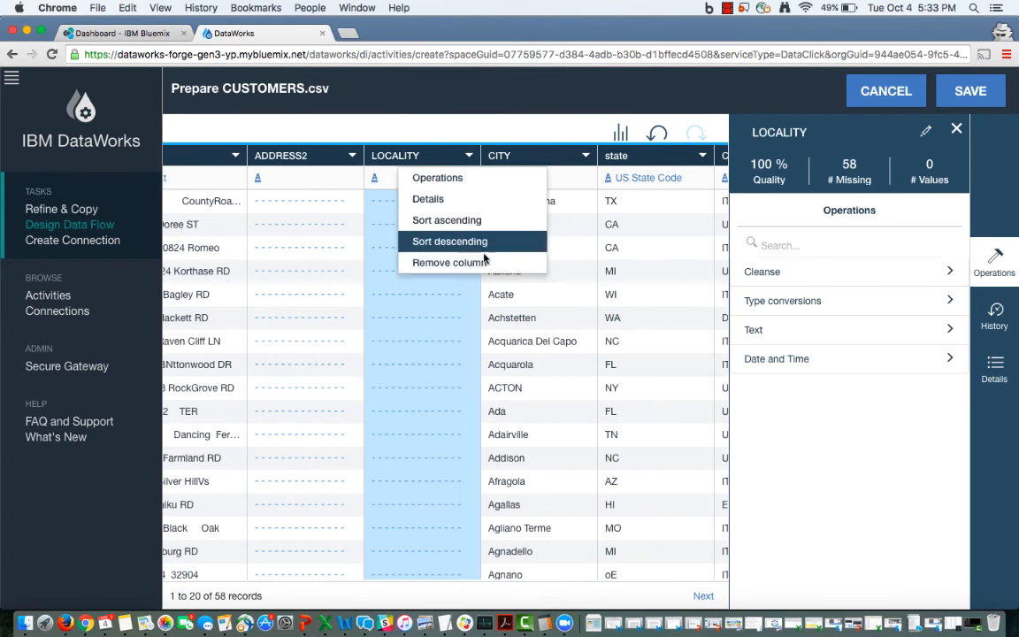
{"action": "left_click", "coordinate": [436, 265]}
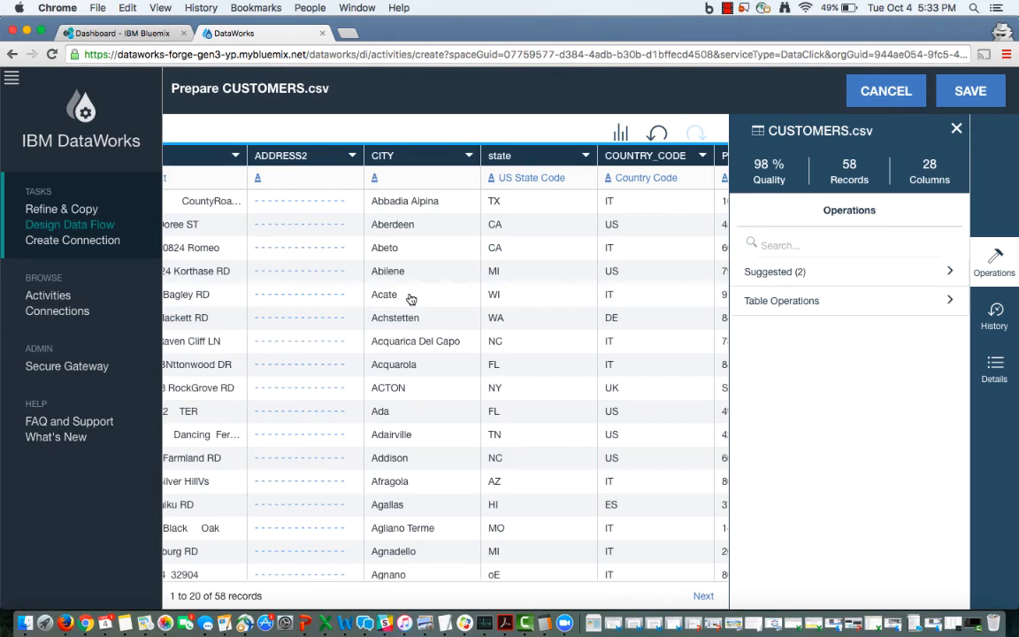
Apply the Trim all white spaces text operation to the addr1 column and check the cleaned addresses
{"action": "scroll", "coordinate": [410, 295], "scroll_direction": "left", "scroll_amount": 3}
{"action": "left_click", "coordinate": [374, 157]}
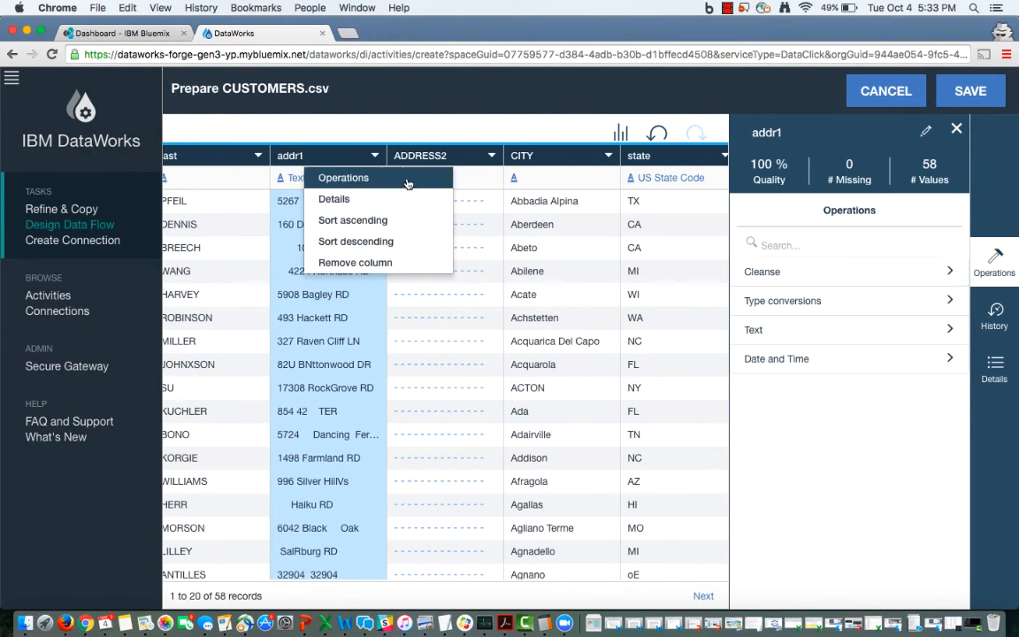
{"action": "left_click", "coordinate": [766, 330]}
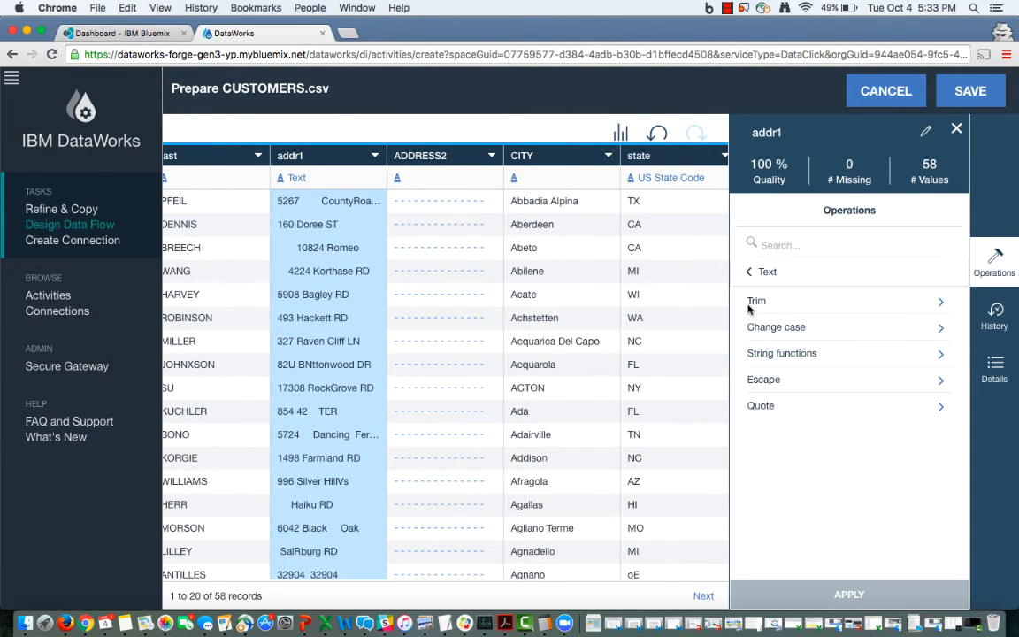
{"action": "left_click", "coordinate": [750, 308]}
{"action": "left_click", "coordinate": [753, 344]}
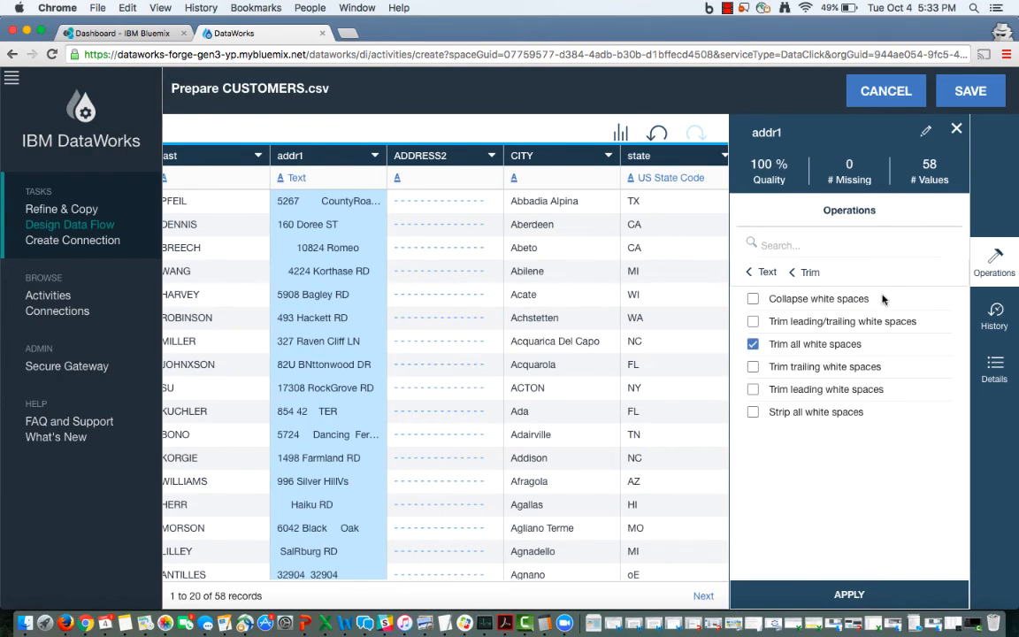
{"action": "left_click", "coordinate": [853, 597]}
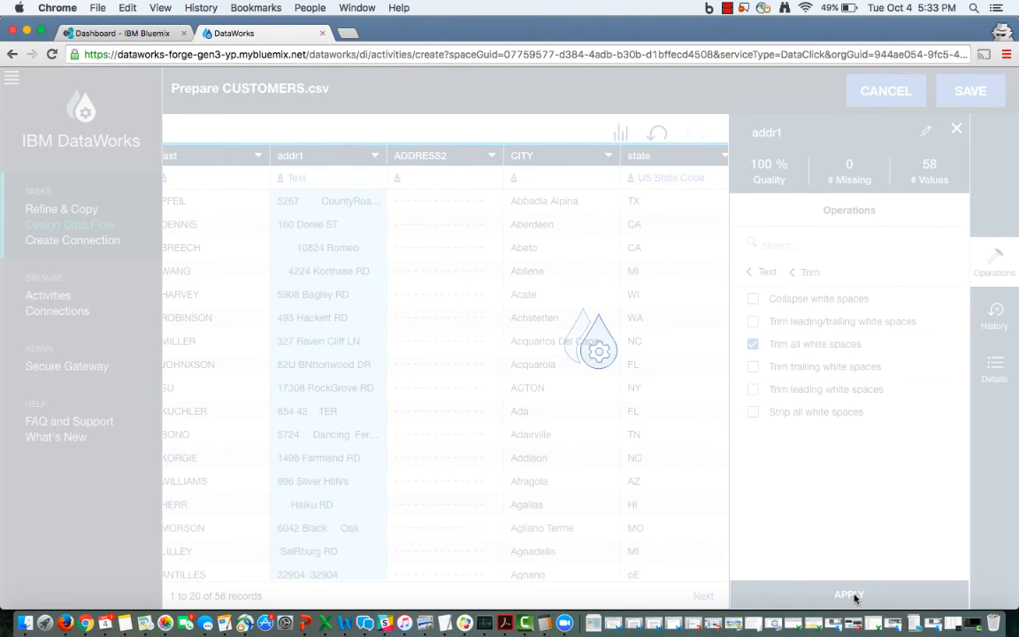
{"action": "scroll", "coordinate": [449, 391], "scroll_direction": "left", "scroll_amount": 3}
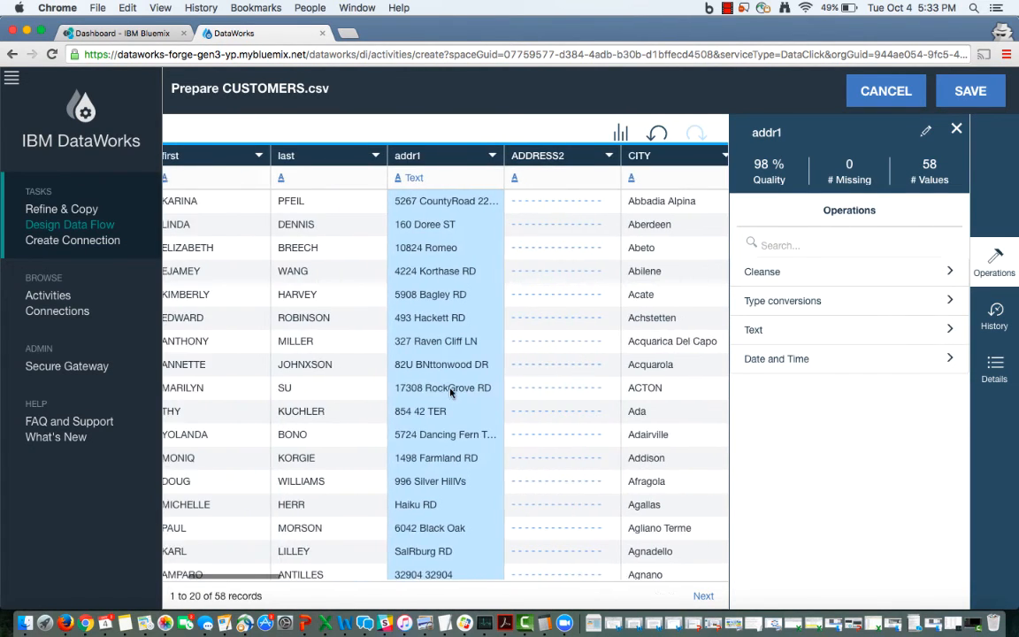
Save the prepared data and choose the Object Store Demo container of the Object Store Demo connection as the Prepare node's target
{"action": "scroll", "coordinate": [450, 392], "scroll_direction": "left", "scroll_amount": 3}
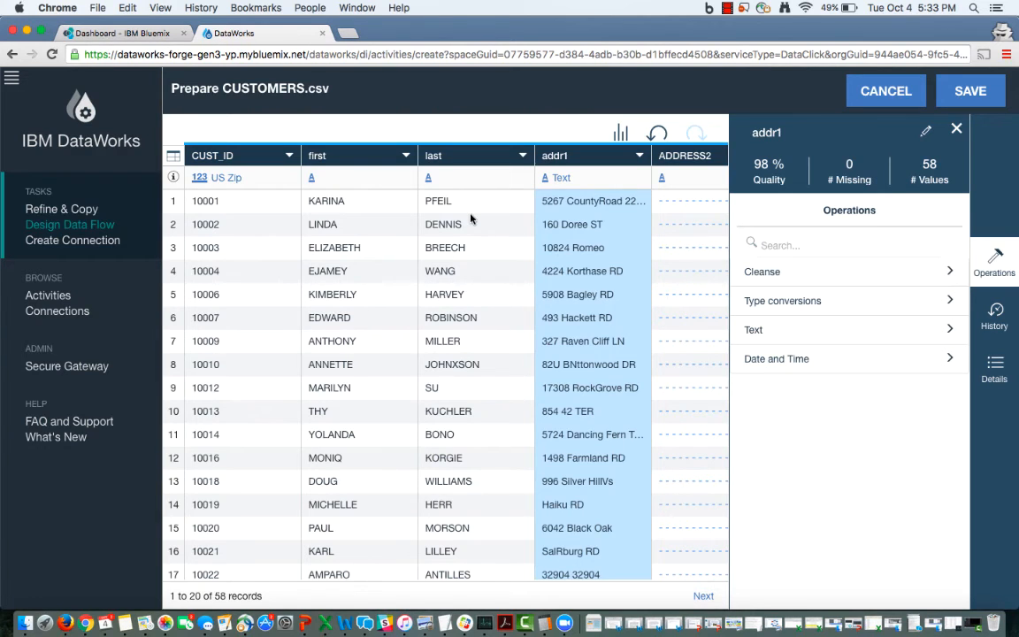
{"action": "left_click", "coordinate": [971, 91]}
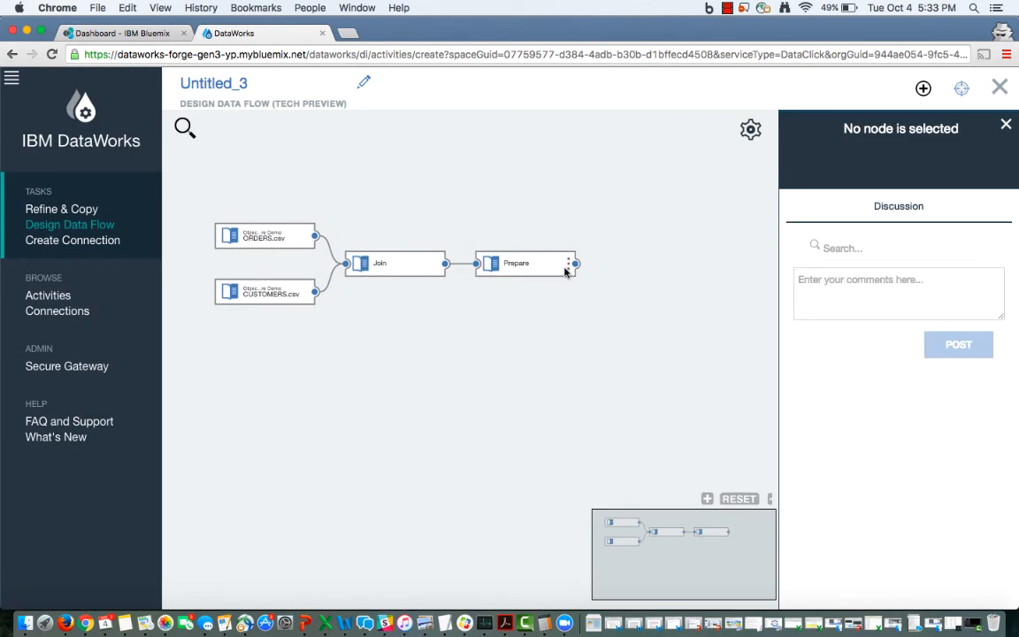
{"action": "left_click", "coordinate": [569, 263]}
{"action": "left_click", "coordinate": [632, 289]}
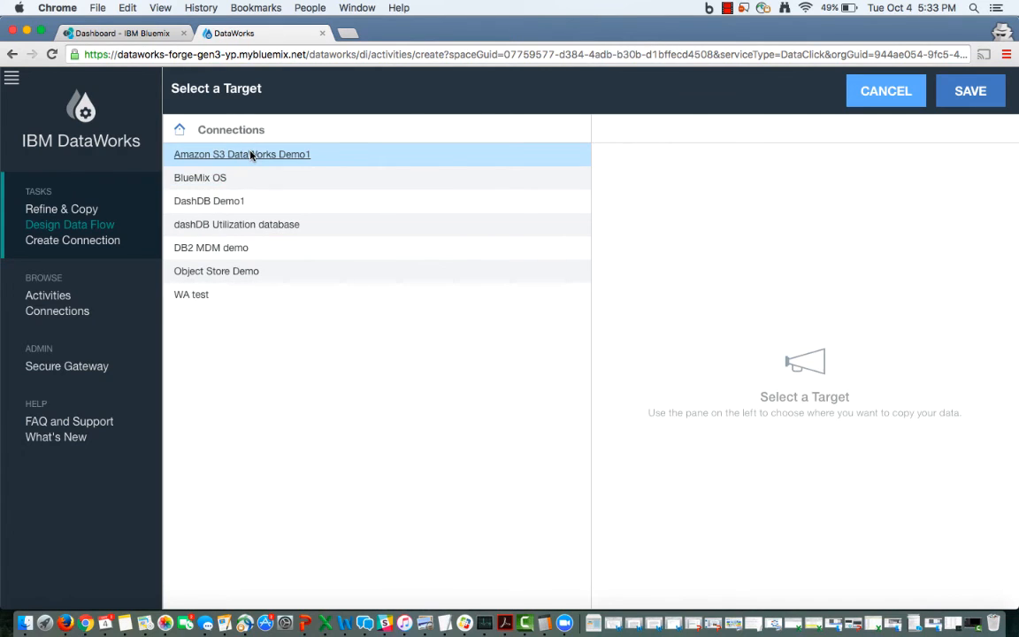
{"action": "left_click", "coordinate": [213, 273]}
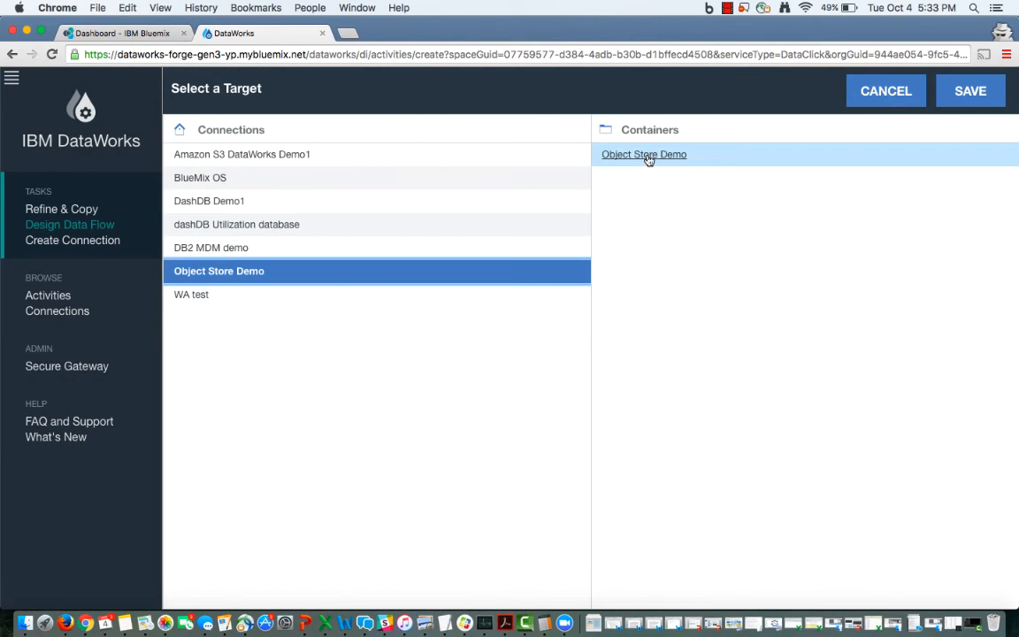
{"action": "left_click", "coordinate": [646, 157]}
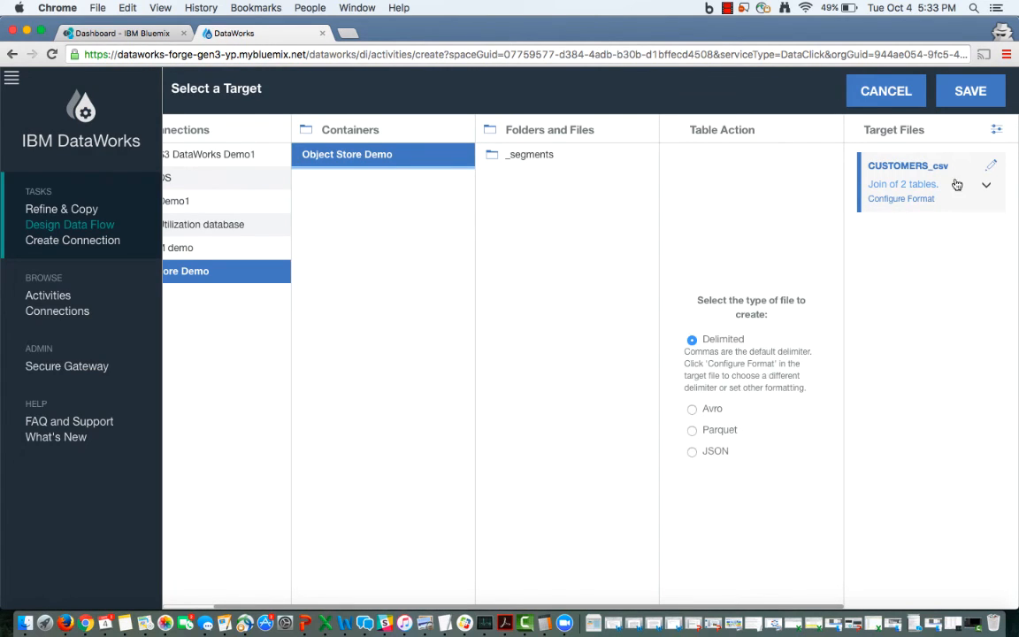
Check the target file's format options without changing them, rename the file to CANVAS FILE DEMO and save the target
{"action": "left_click", "coordinate": [907, 200]}
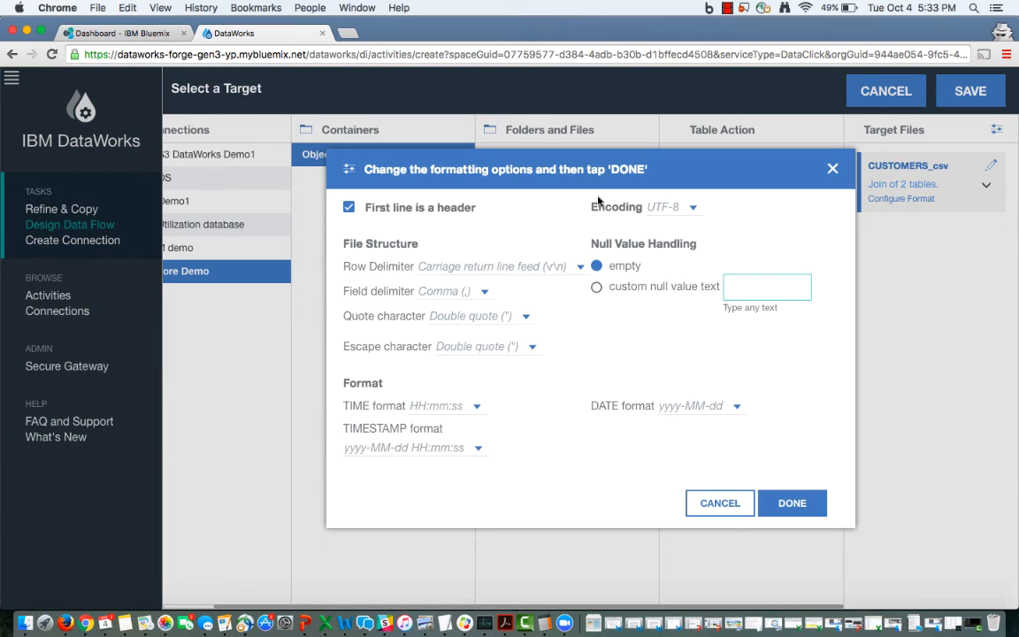
{"action": "left_click", "coordinate": [719, 504]}
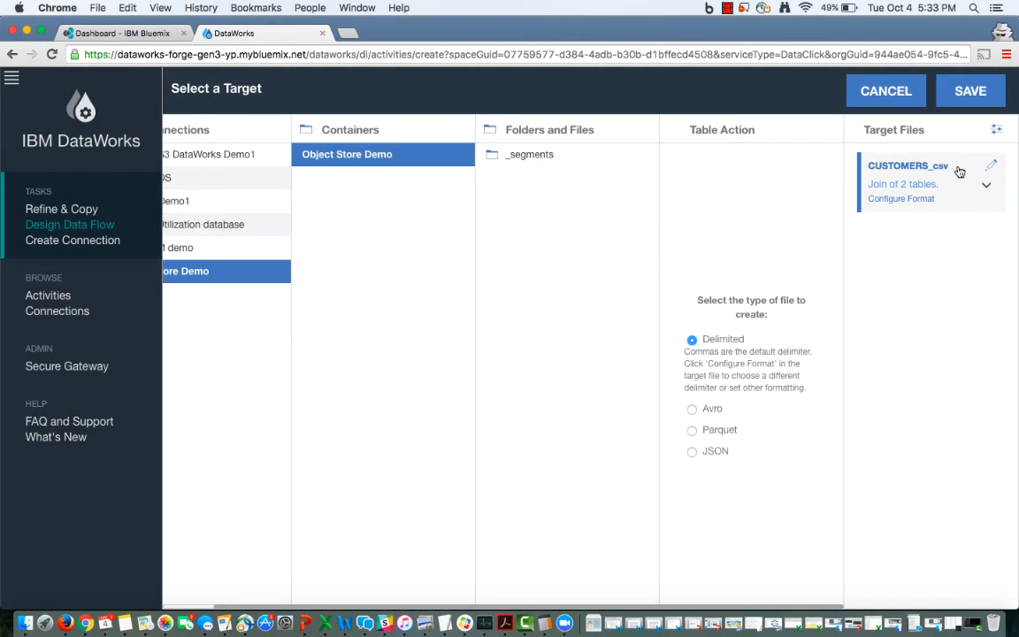
{"action": "left_click", "coordinate": [991, 166]}
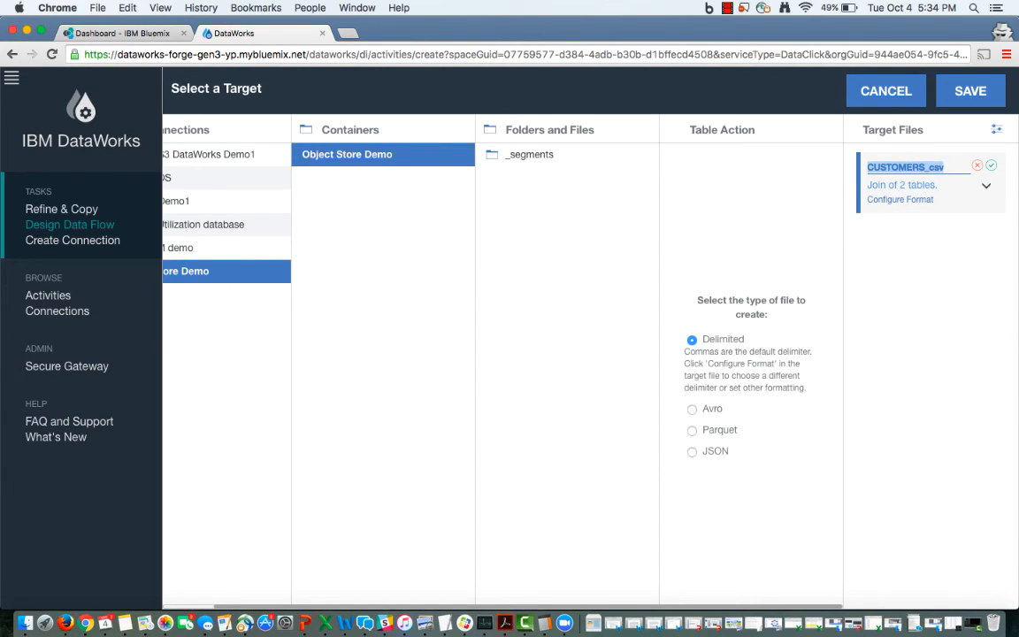
{"action": "type", "text": "CANVAS FILE DEMO"}
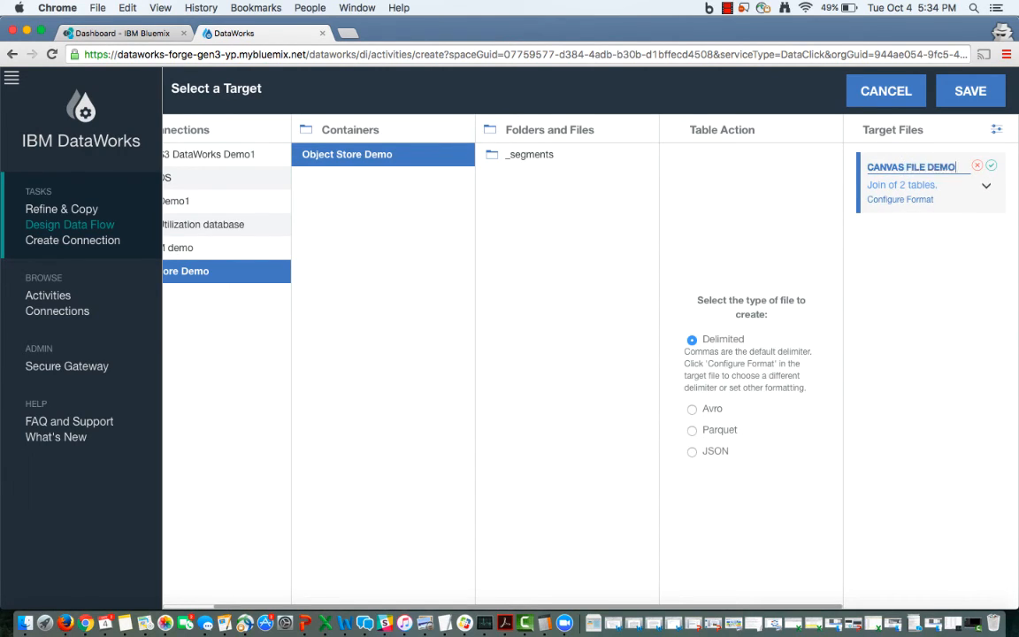
{"action": "left_click", "coordinate": [991, 166]}
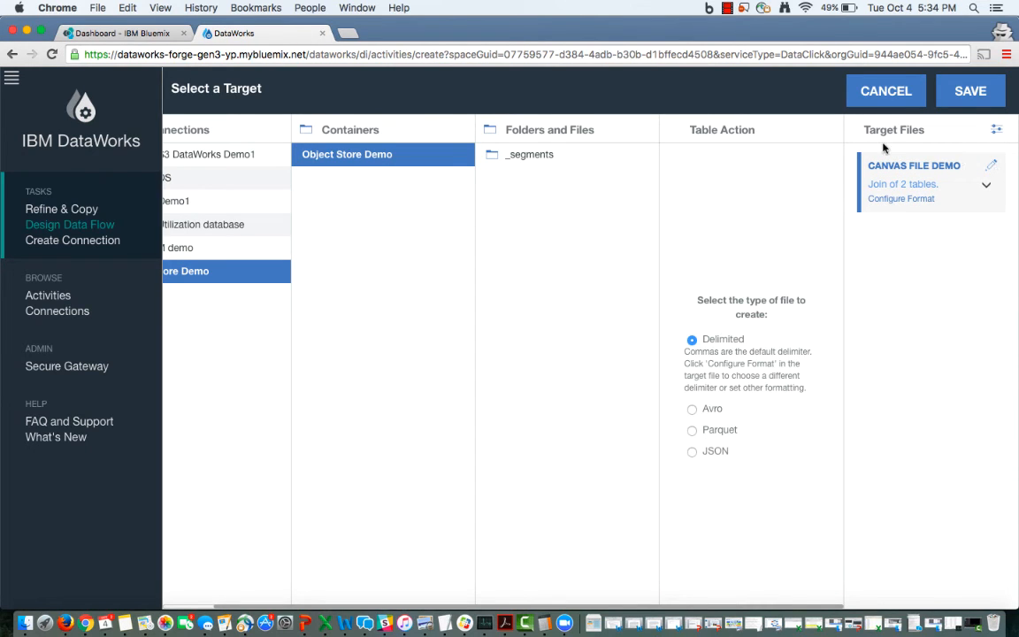
{"action": "left_click", "coordinate": [971, 92]}
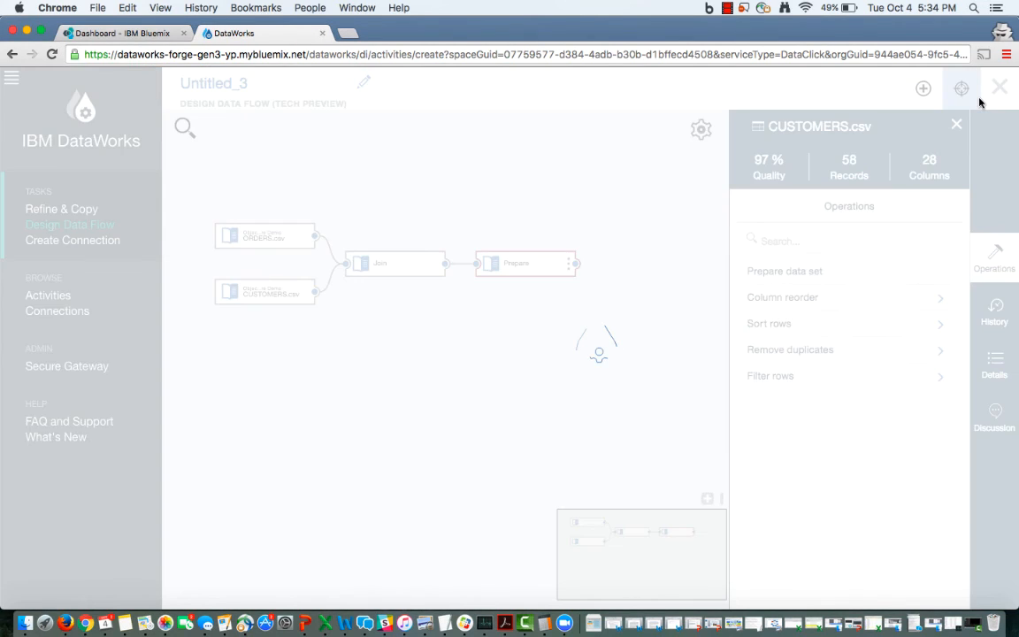
Deselect the target node, look over the finished data flow and close it to return to the activities list
{"action": "right_click", "coordinate": [629, 365]}
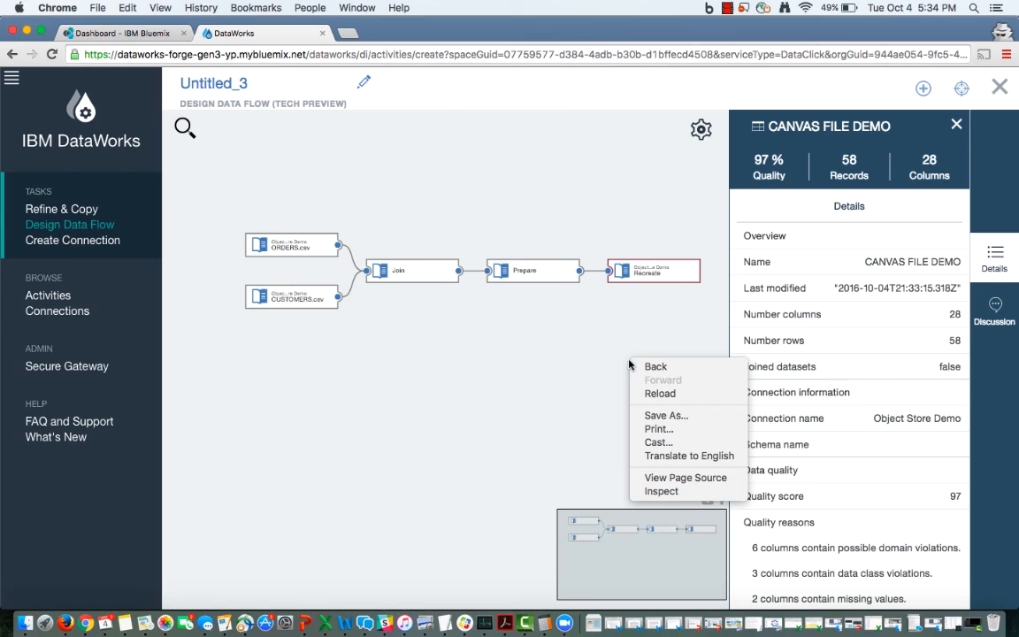
{"action": "left_click", "coordinate": [548, 347]}
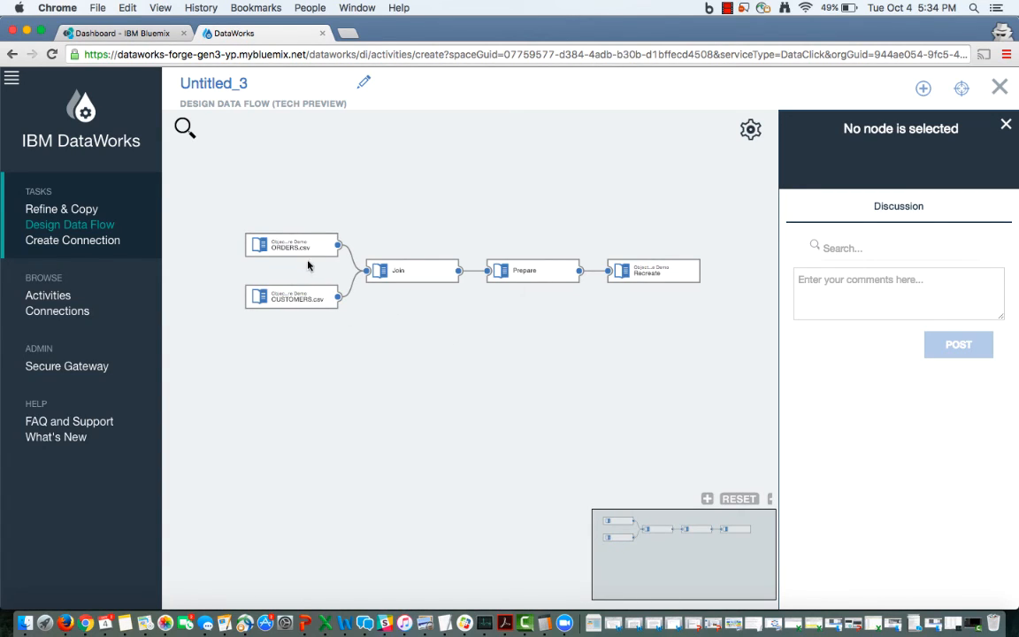
{"action": "mouse_move", "coordinate": [314, 253]}
{"action": "left_click", "coordinate": [1000, 88]}
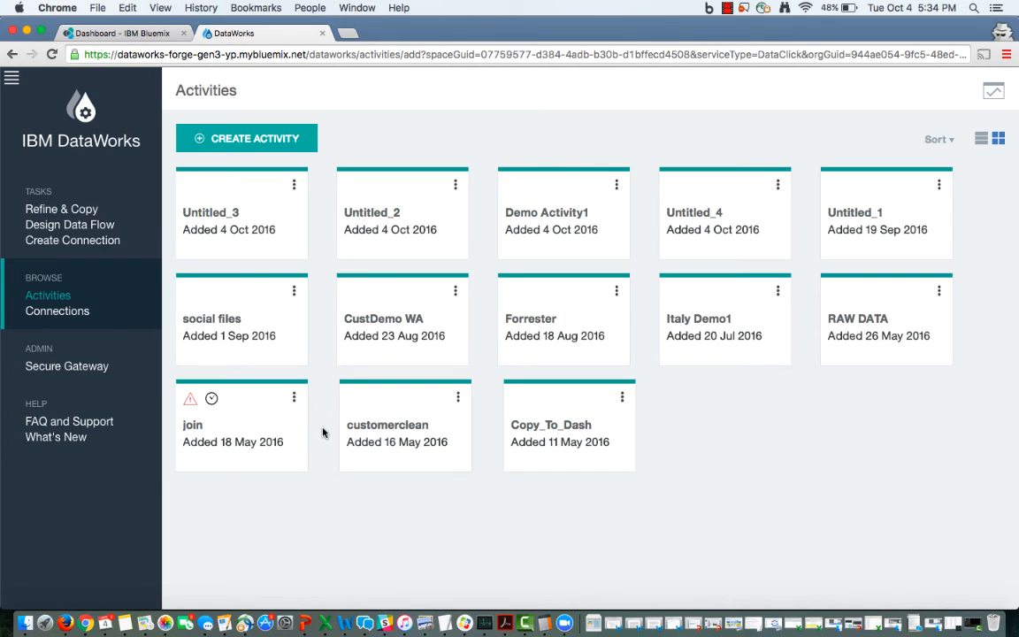
View the details of Demo Activity1 and open the activity for editing
{"action": "left_click", "coordinate": [617, 185]}
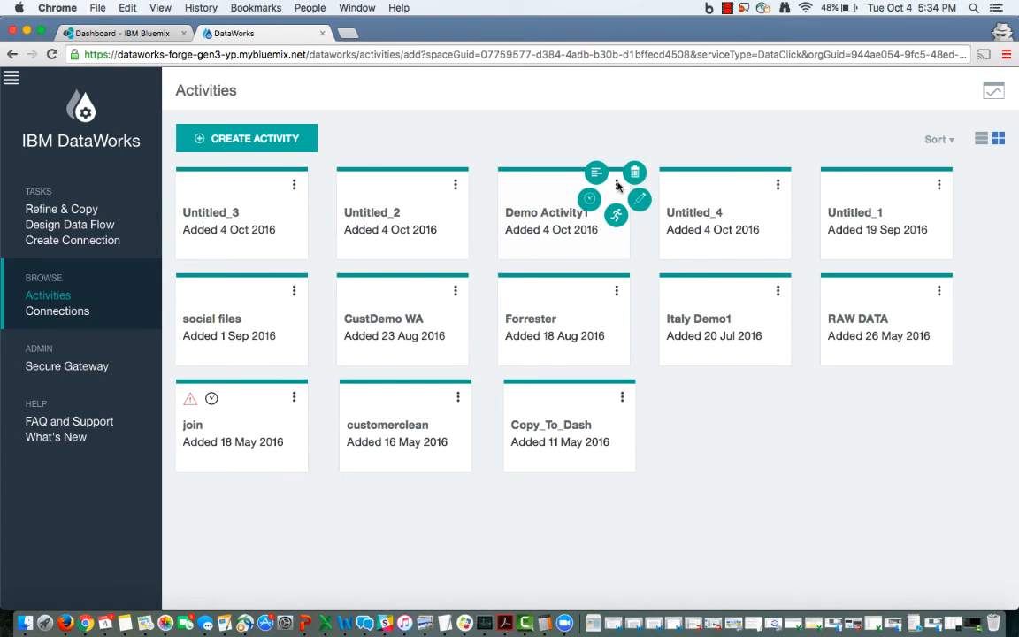
{"action": "left_click", "coordinate": [593, 173]}
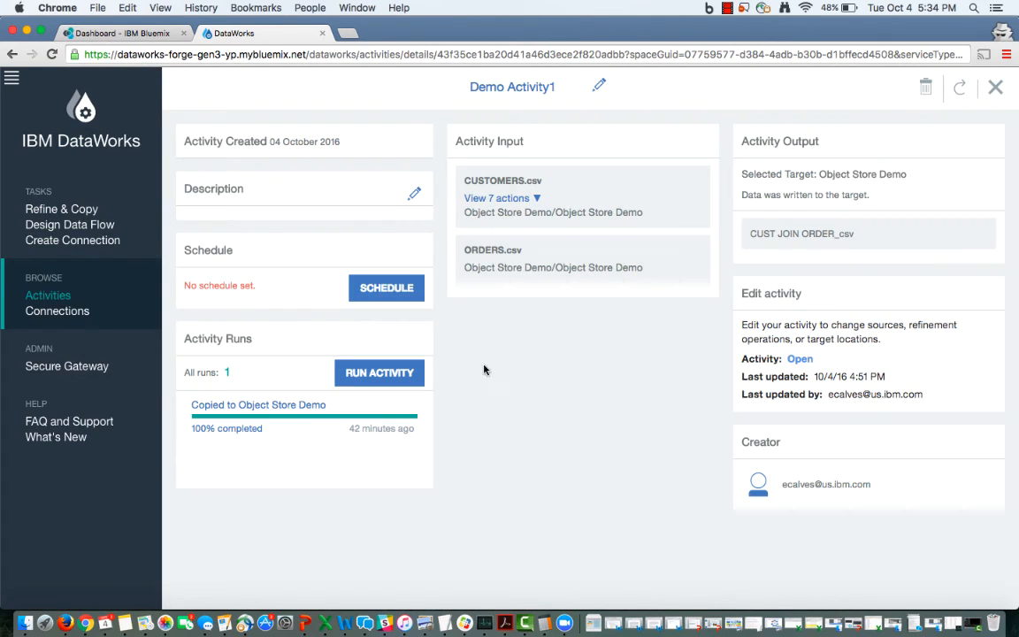
{"action": "left_click", "coordinate": [800, 359]}
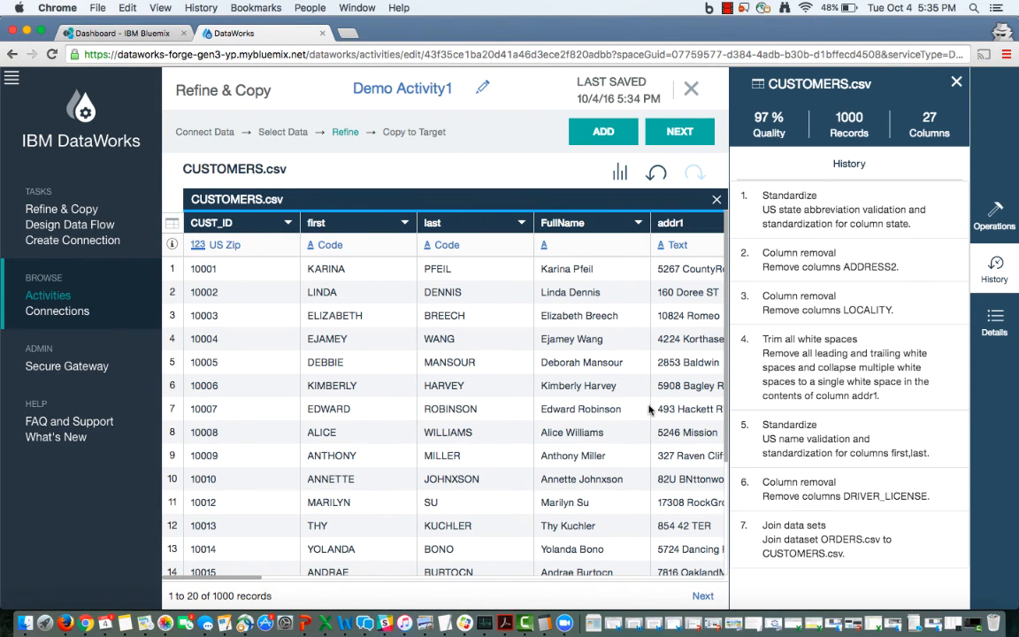
Undo the join of ORDERS.csv to CUSTOMERS.csv in Demo Activity1, check the customer columns and close the history pane
{"action": "scroll", "coordinate": [640, 410], "scroll_direction": "right", "scroll_amount": 3}
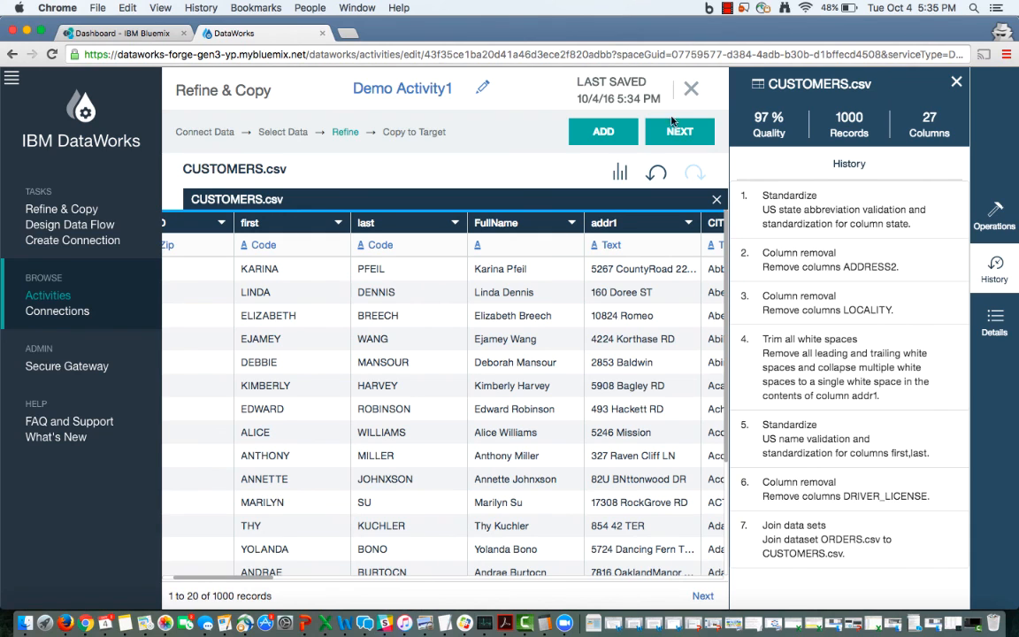
{"action": "left_click", "coordinate": [656, 175]}
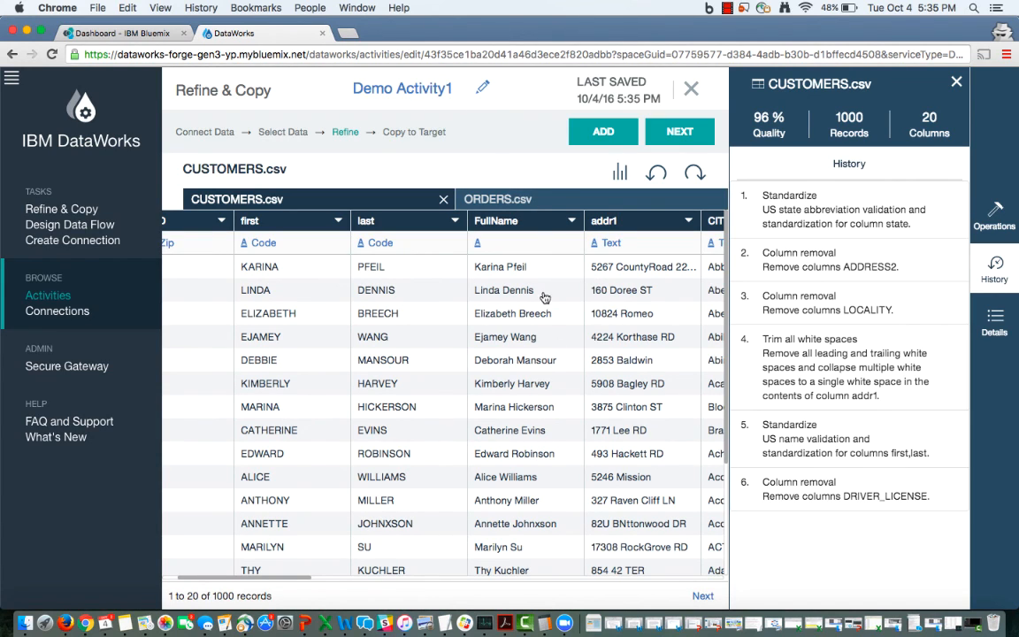
{"action": "scroll", "coordinate": [556, 390], "scroll_direction": "left", "scroll_amount": 3}
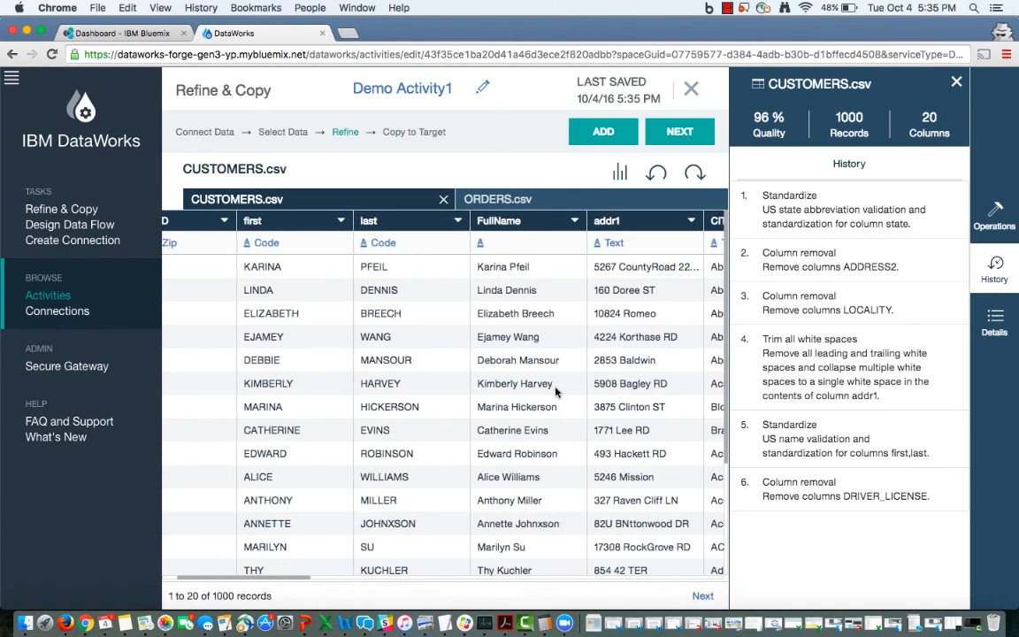
{"action": "left_click", "coordinate": [956, 82]}
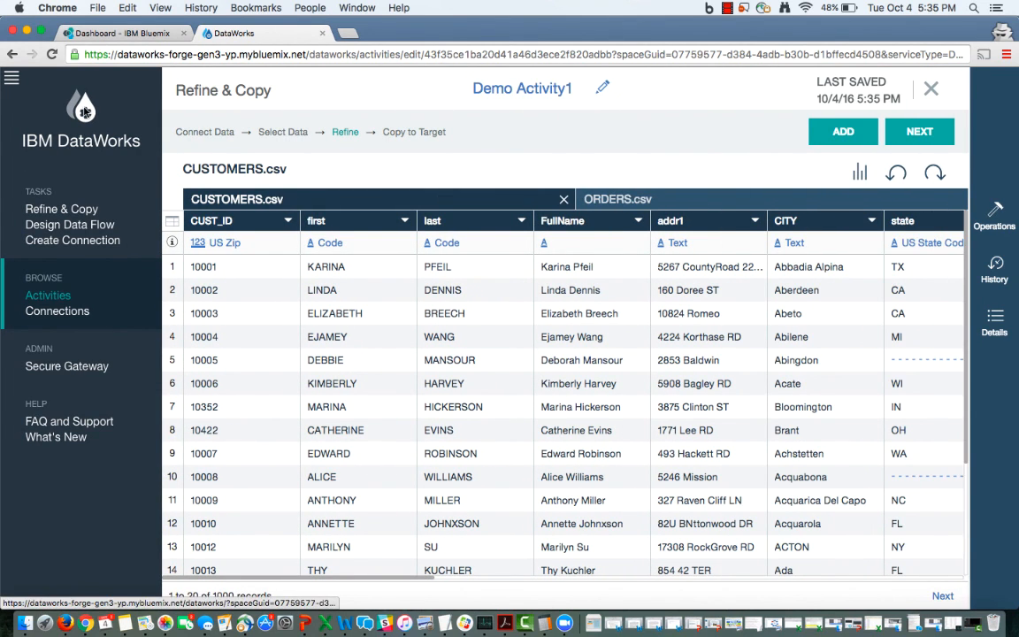
Leave Demo Activity1 and return to the DataWorks home page
{"action": "left_click", "coordinate": [102, 93]}
{"action": "left_click", "coordinate": [755, 396]}
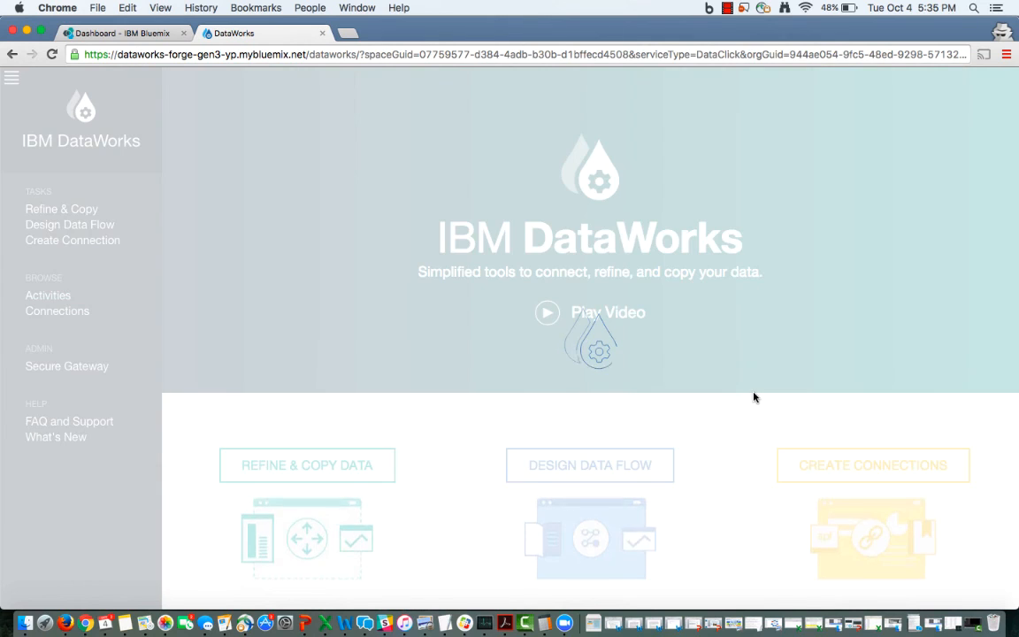